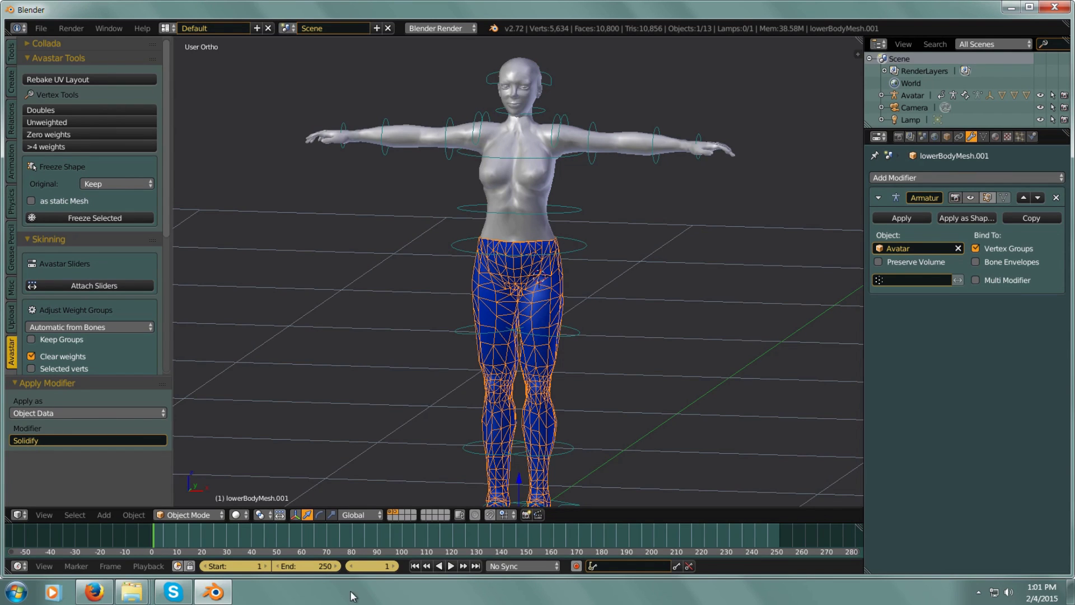
Examine the finished blue pants on the avatar from several sides, including the thickness of the waistband edge
middle_click_drag(598, 420, 596, 303)
scroll(546, 287, "up", 4)
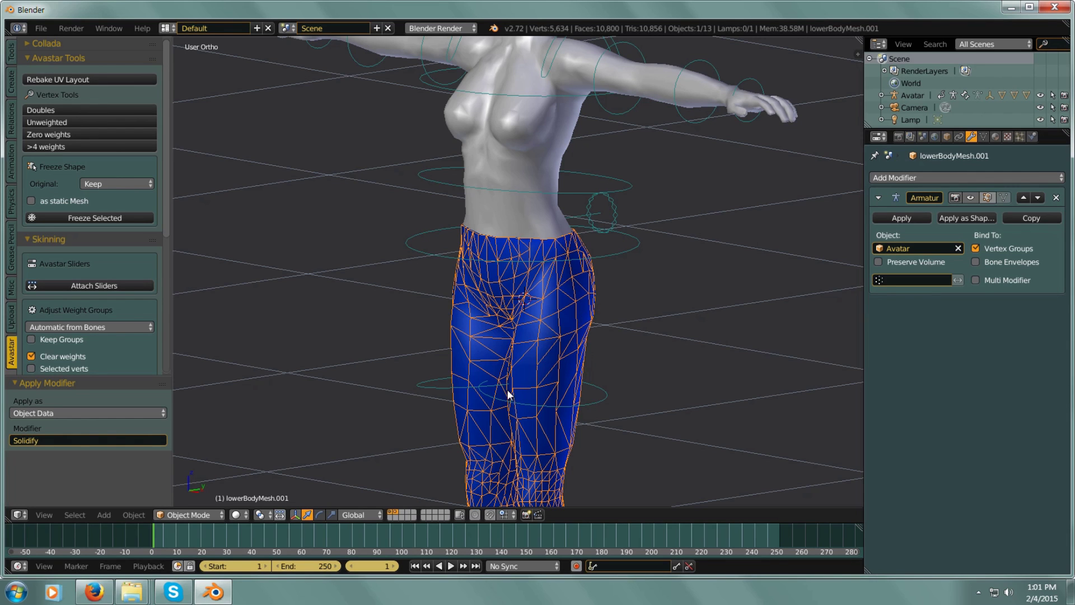
middle_click_drag(508, 396, 580, 335)
scroll(554, 325, "down", 4)
middle_click_drag(681, 244, 648, 303)
scroll(597, 283, "up", 6)
middle_click_drag(596, 278, 642, 337)
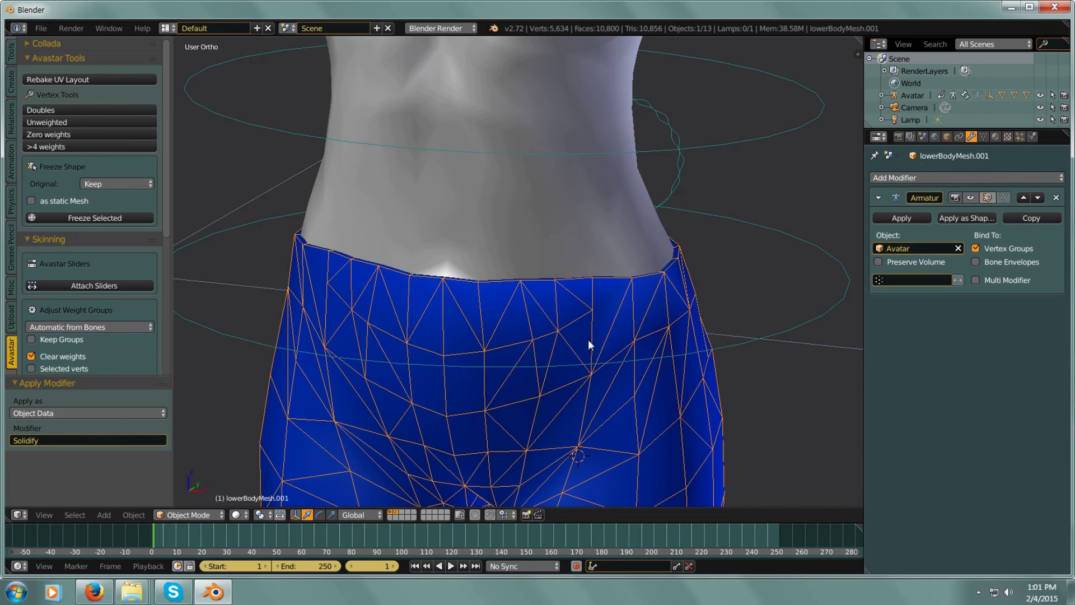
middle_click_drag(656, 303, 551, 300)
scroll(603, 314, "down", 2)
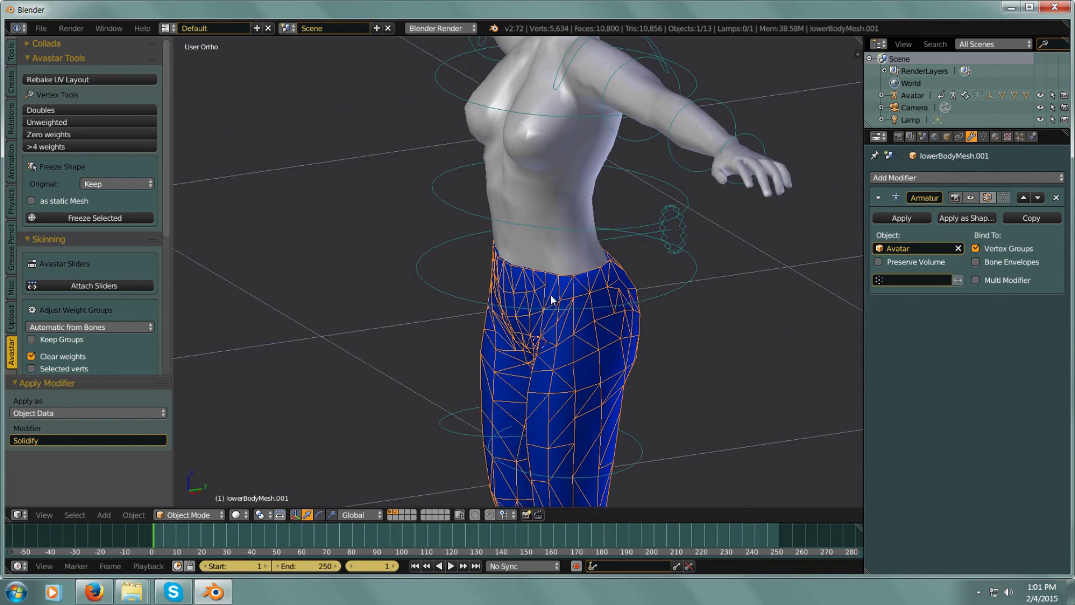
scroll(551, 300, "up", 6)
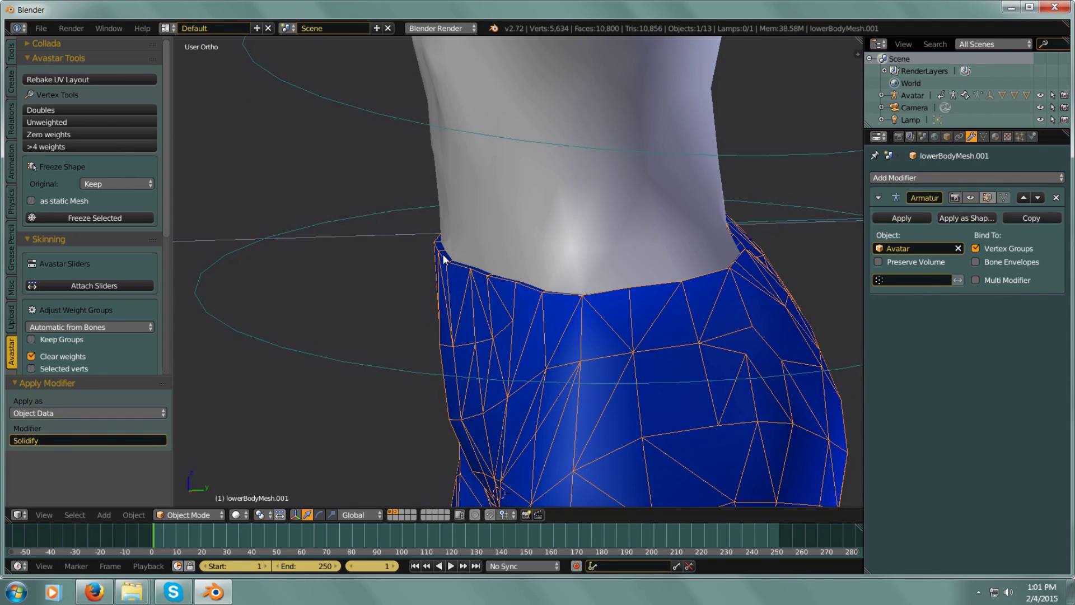
scroll(443, 259, "up", 2)
scroll(476, 257, "up", 2)
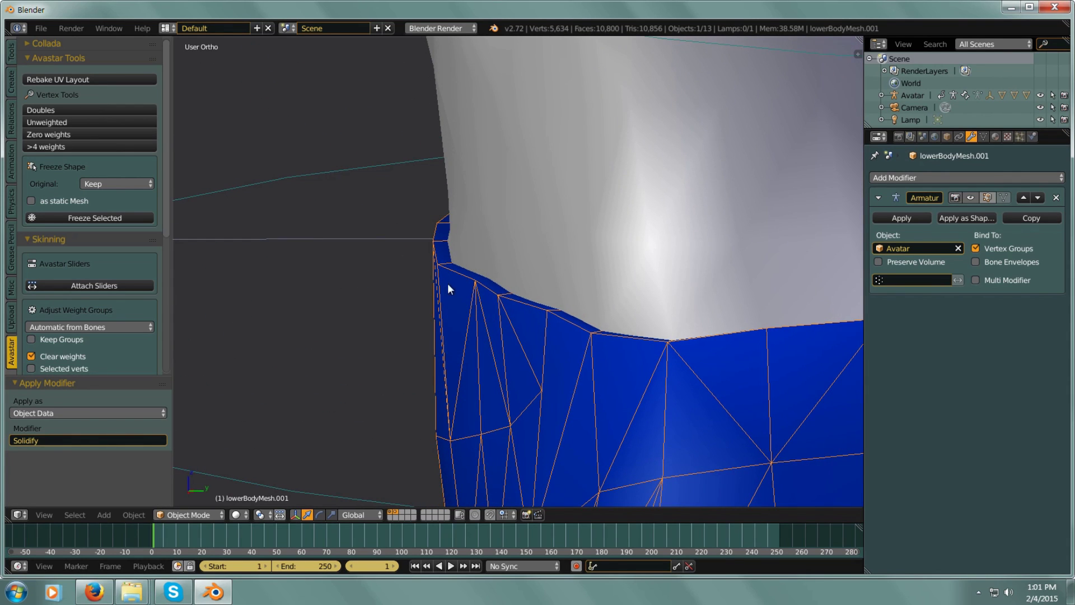
middle_click_drag(610, 422, 768, 402)
scroll(701, 350, "down", 4)
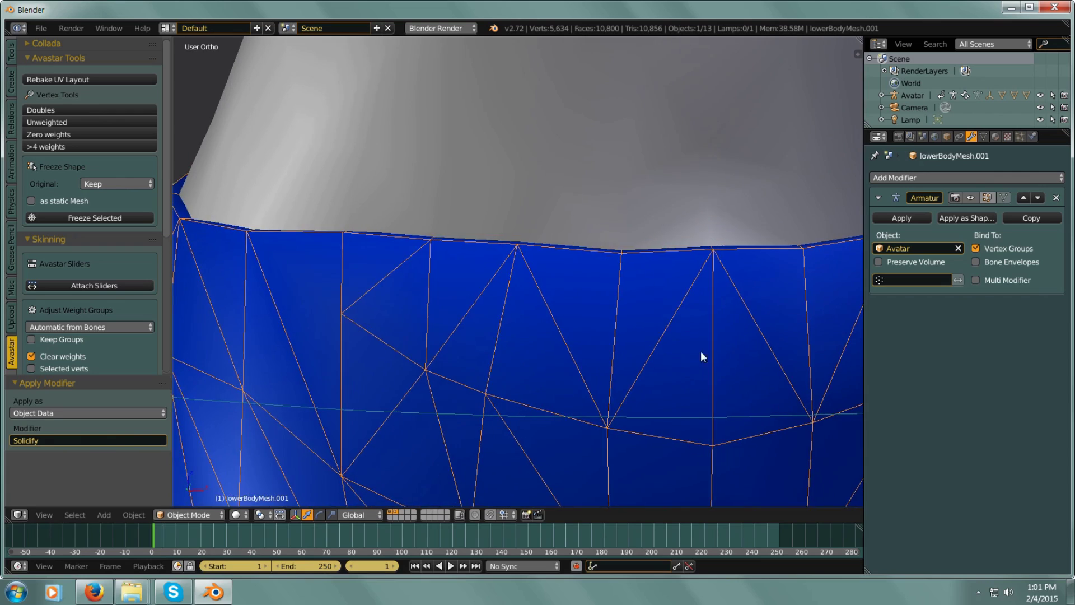
middle_click_drag(708, 340, 590, 292)
scroll(591, 292, "down", 6)
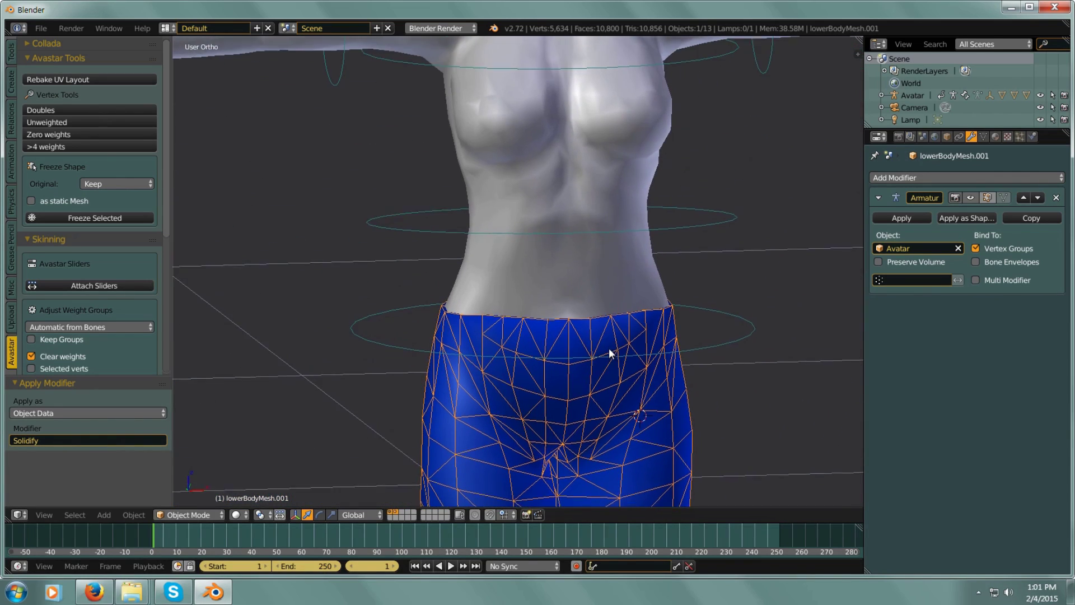
middle_click_drag(639, 388, 612, 300, "shift")
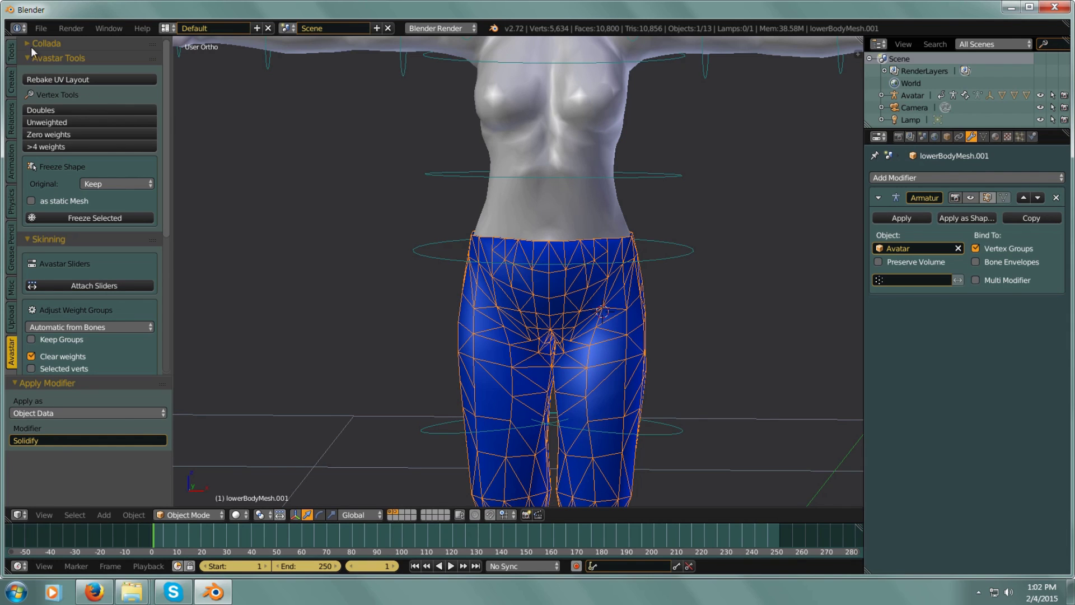
Start a new scene by reloading the start-up file and delete the default cube
left_click(39, 29)
left_click(50, 48)
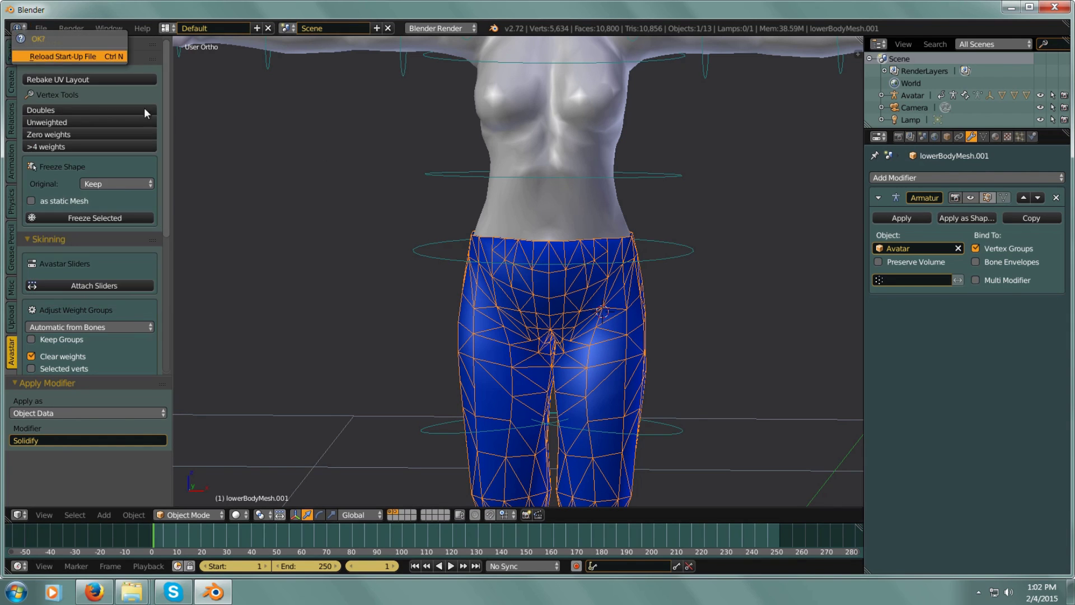
left_click(48, 28)
left_click(52, 54)
left_click(53, 56)
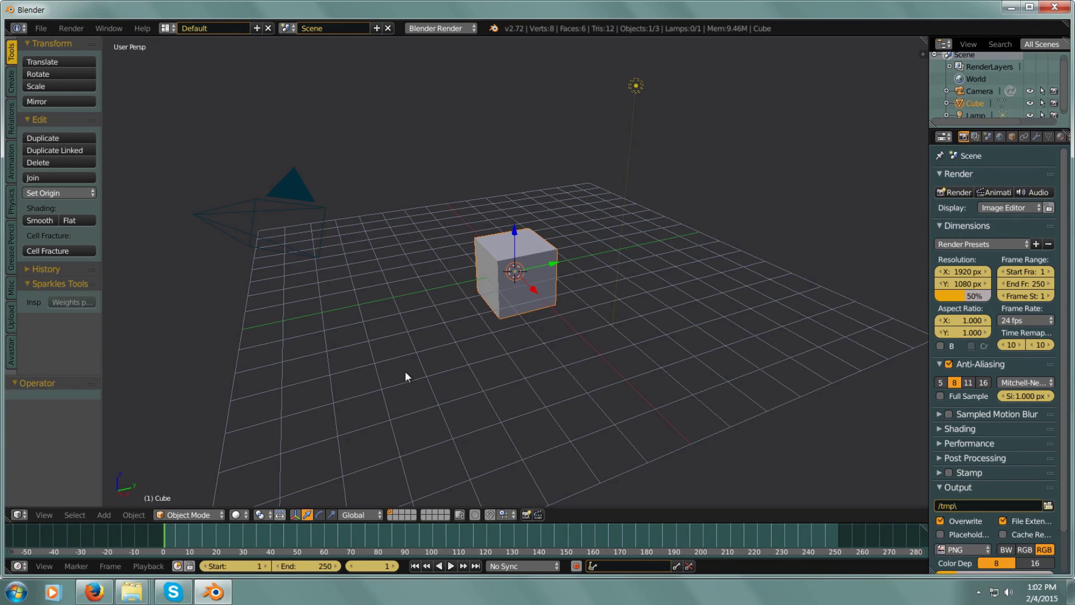
key("x")
left_click(356, 411)
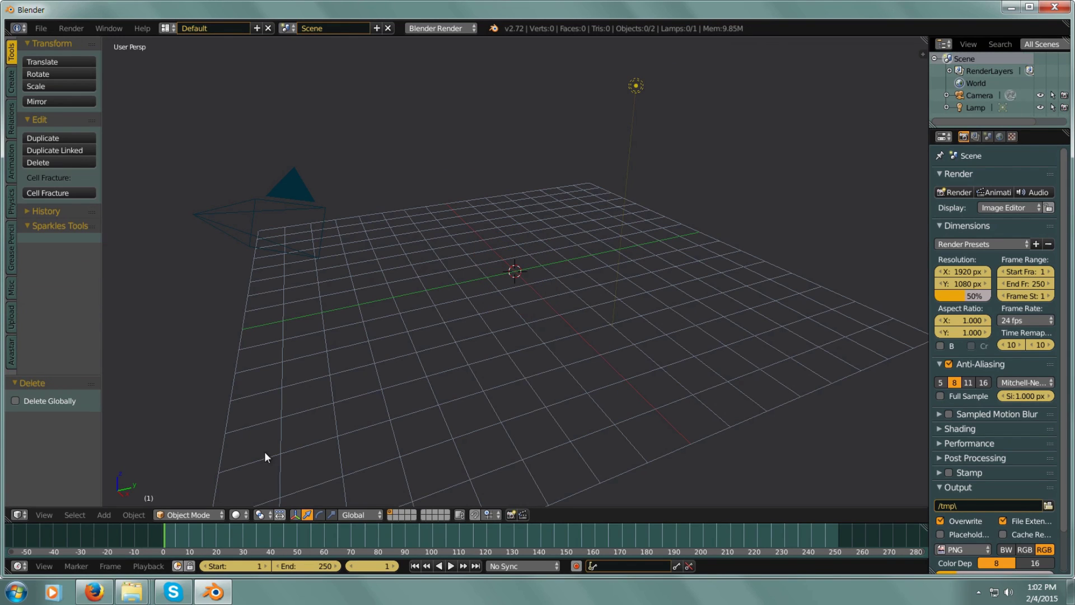
Add an Avastar avatar to the empty scene and frame it from the front
left_click(104, 515)
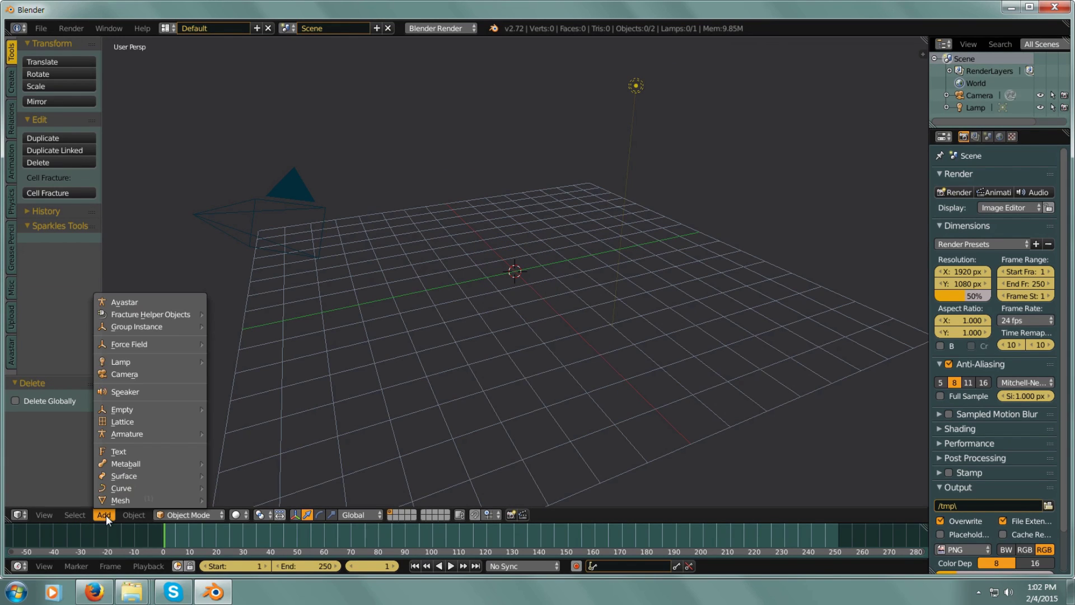
left_click(161, 305)
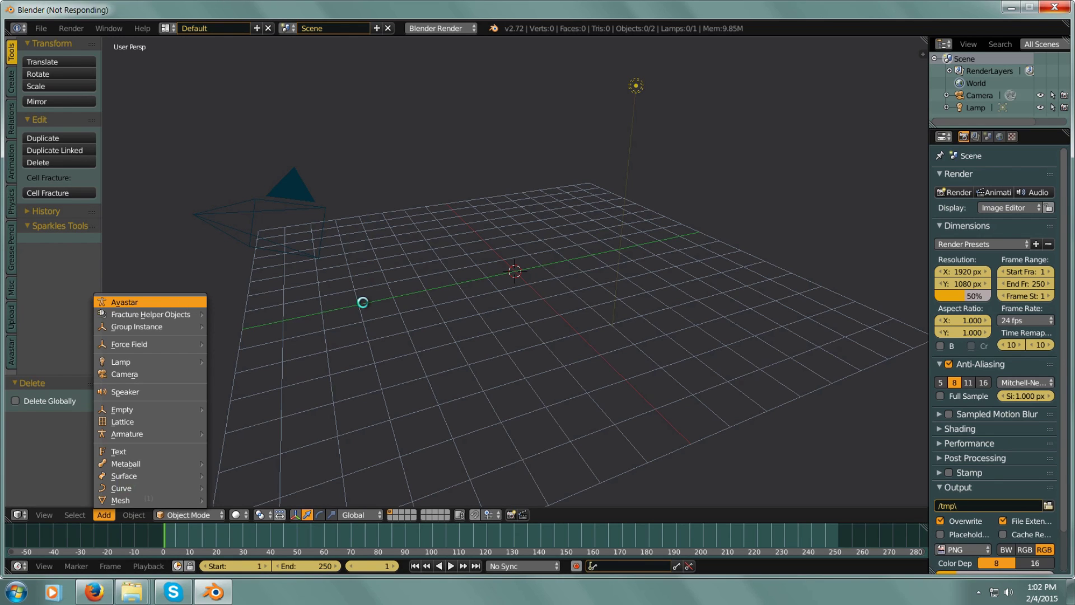
key("KP_Decimal")
middle_click_drag(429, 287, 612, 253)
scroll(548, 234, "up", 3)
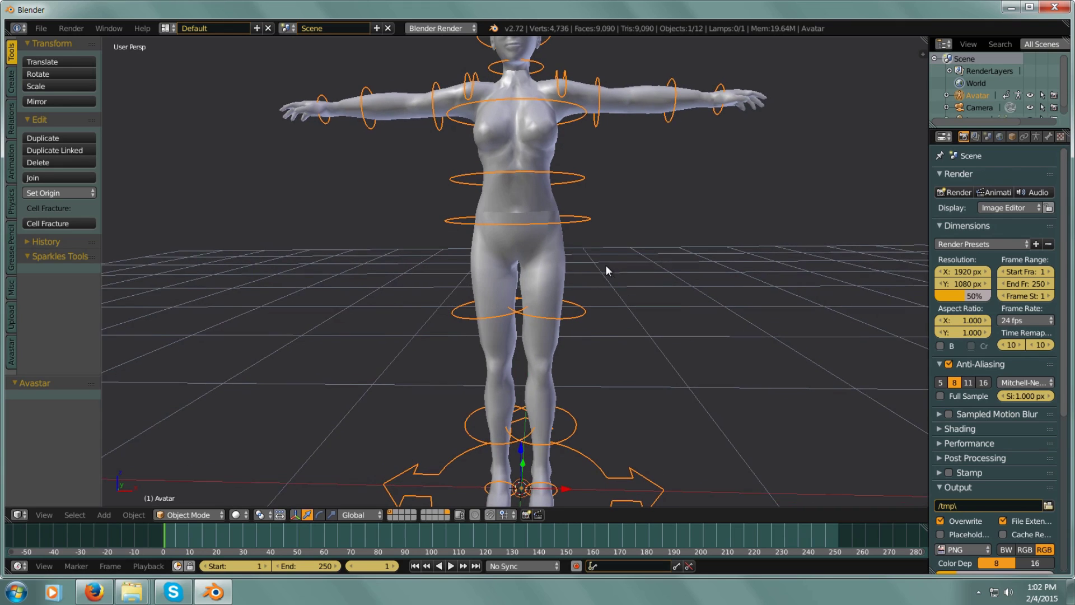
Freeze the avatar's lower body mesh into a separate copy with the Original option set to Keep
right_click(563, 263)
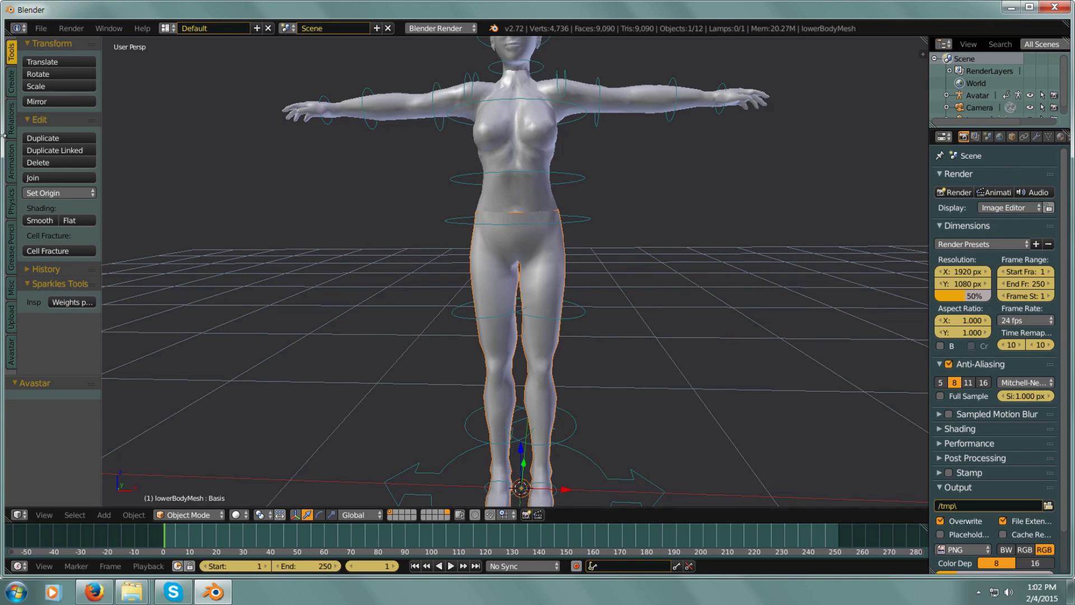
left_click(11, 353)
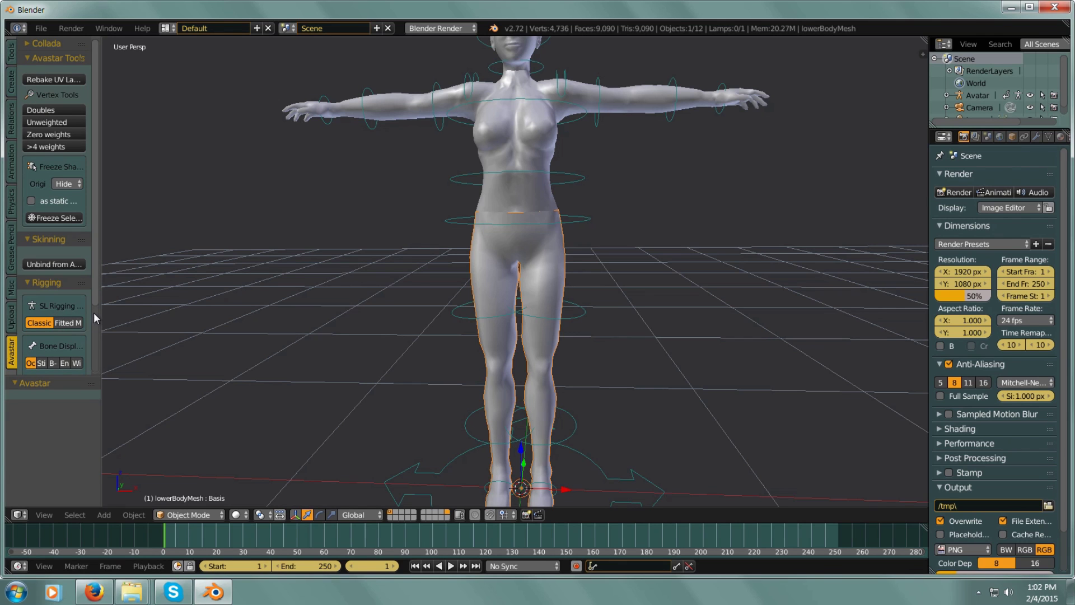
left_click_drag(100, 308, 252, 322)
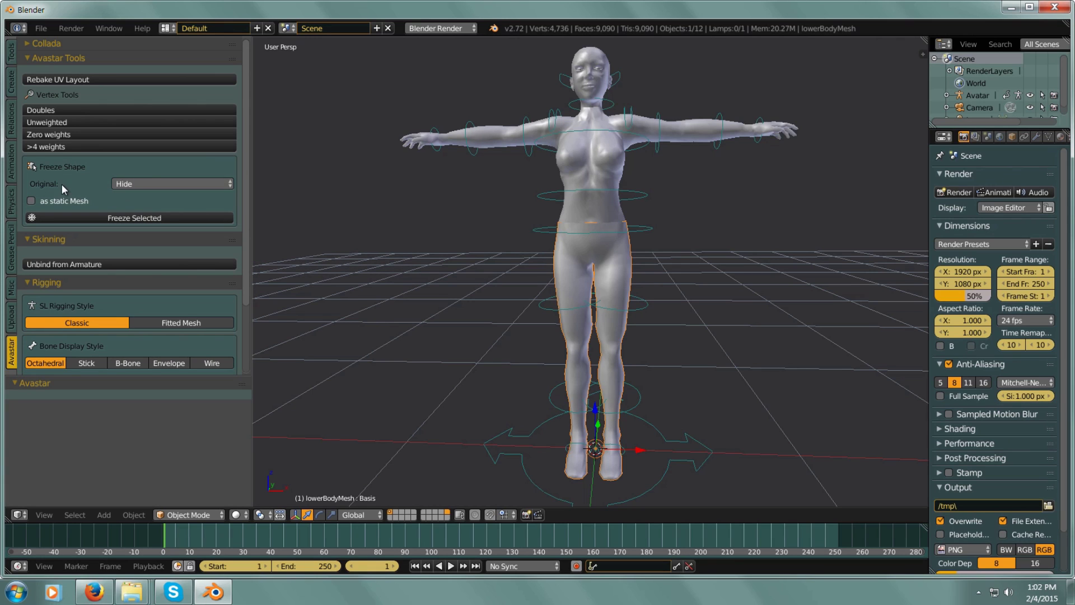
left_click(140, 187)
left_click(145, 166)
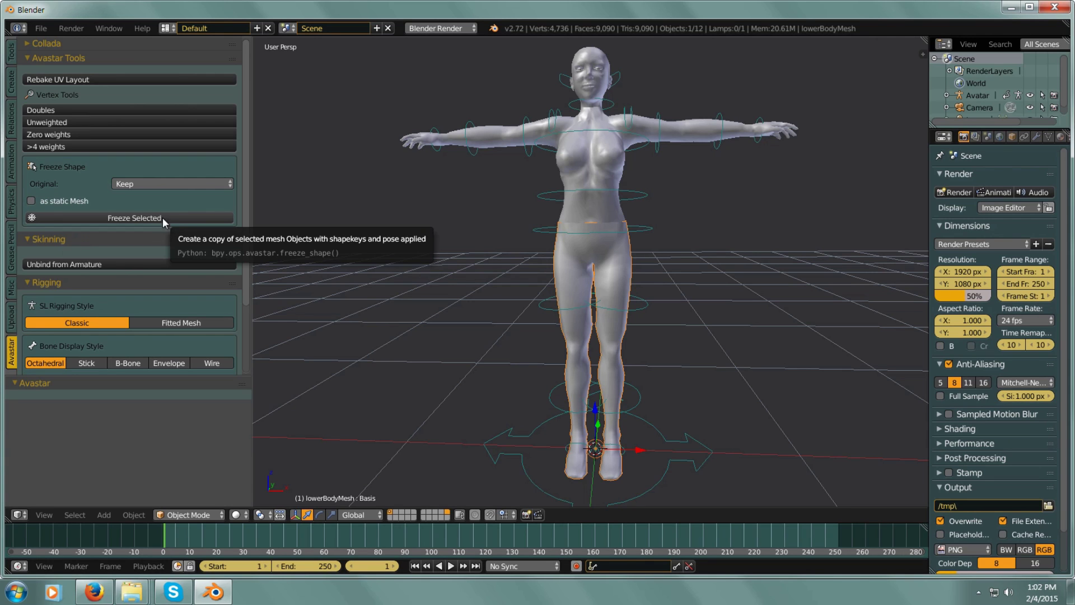
left_click(151, 217)
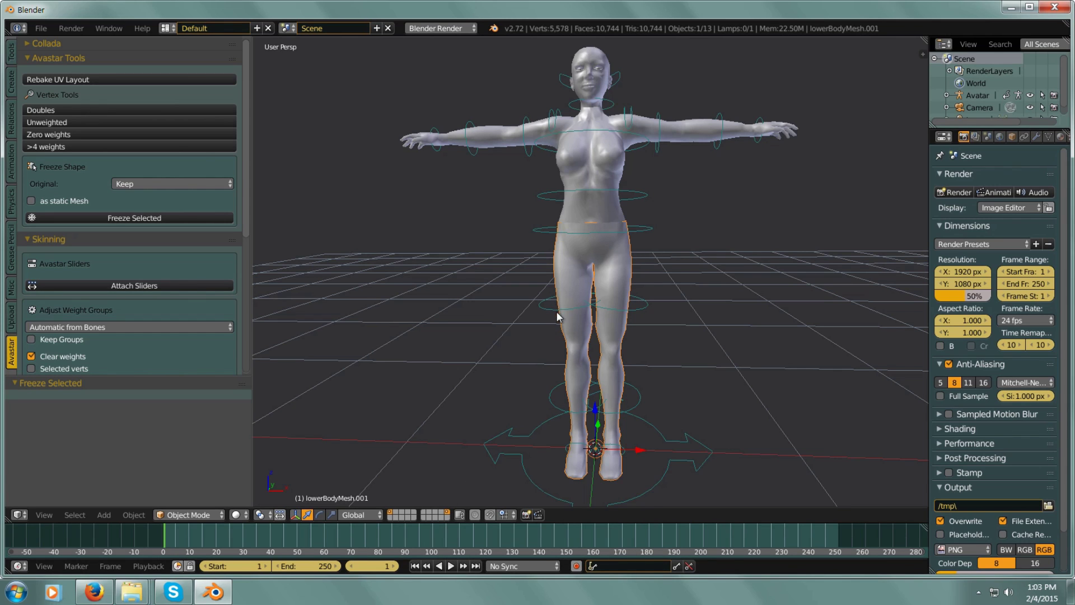
Move the frozen lower body copy to layer 2 and display only that layer
key("m")
left_click(675, 330)
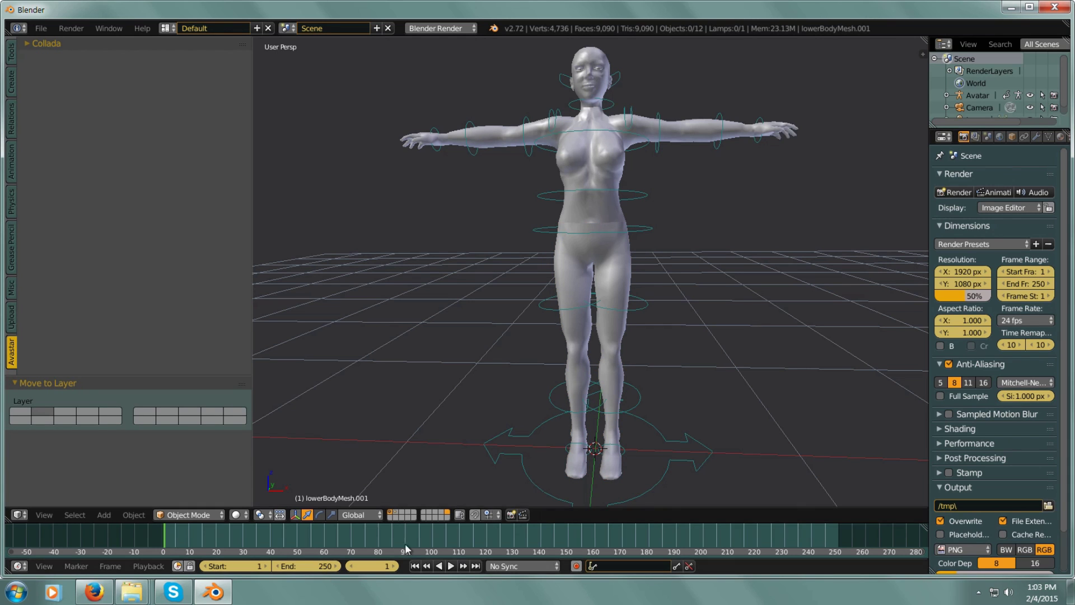
left_click(398, 515)
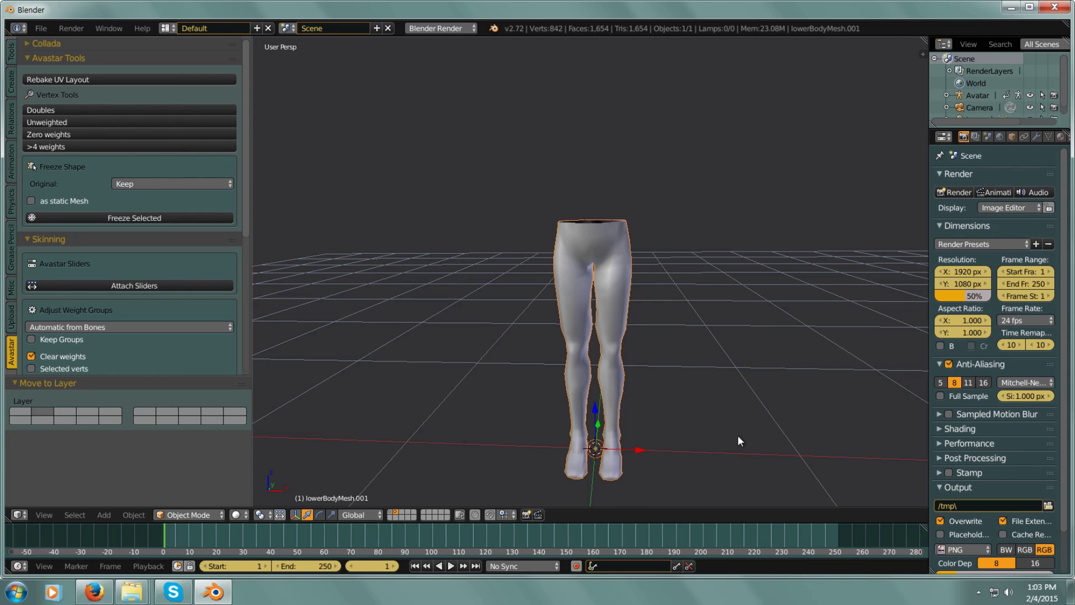
Put the frozen leg mesh in Edit Mode with face selection, showing the feet in front orthographic view
key("Tab")
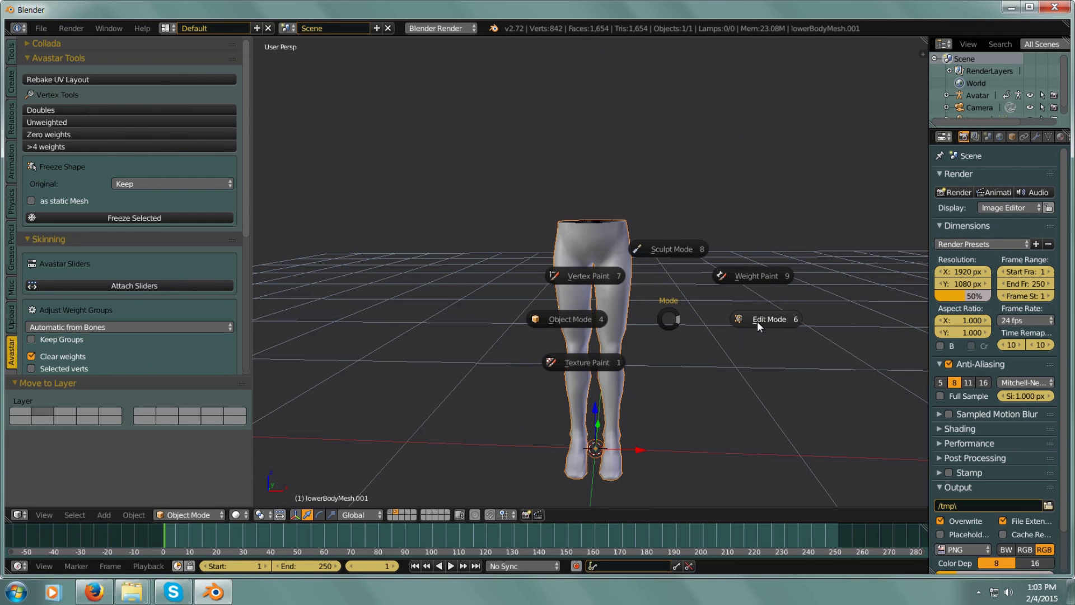
left_click(757, 321)
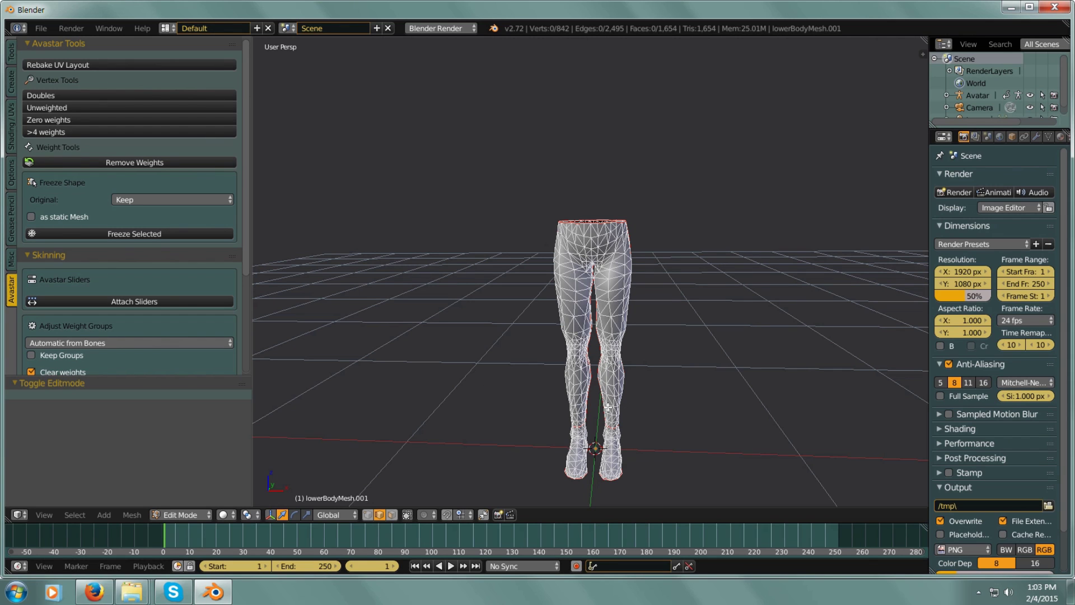
key("KP_1")
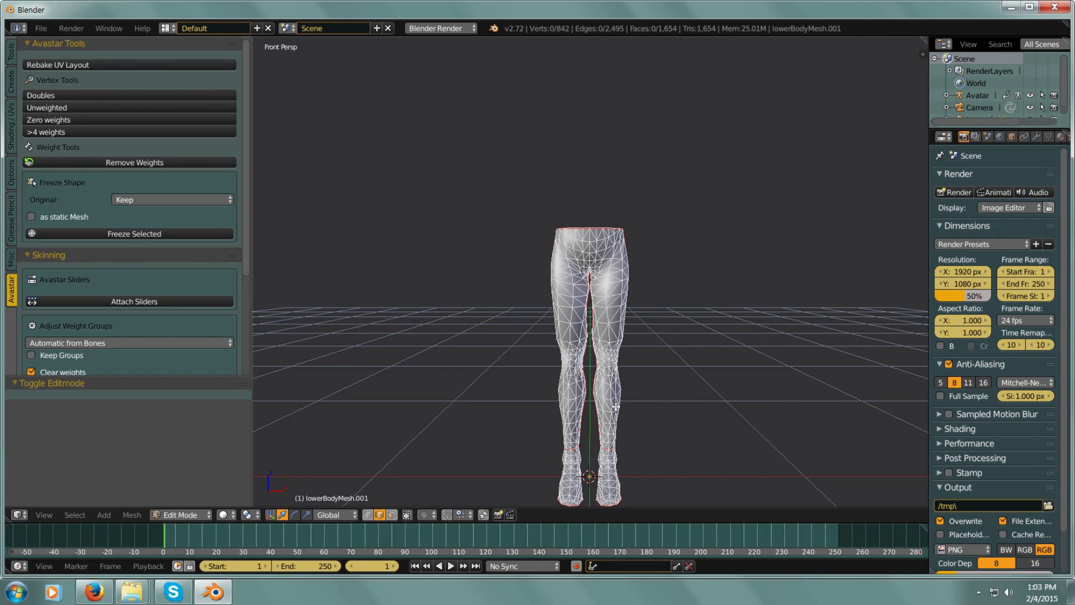
key("KP_5")
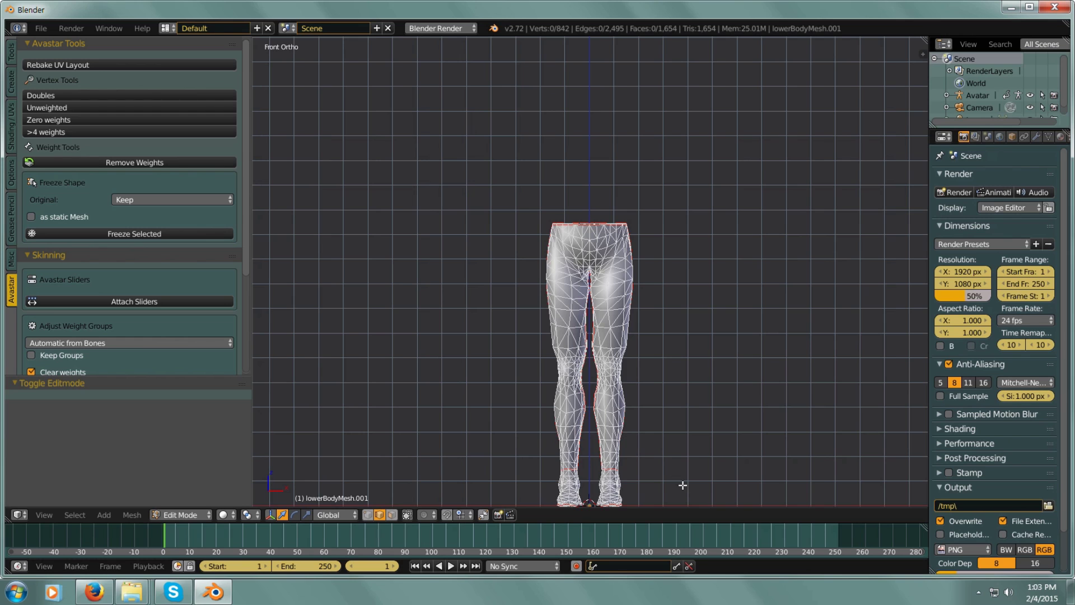
middle_click_drag(683, 486, 669, 298, "shift")
scroll(553, 314, "up", 5)
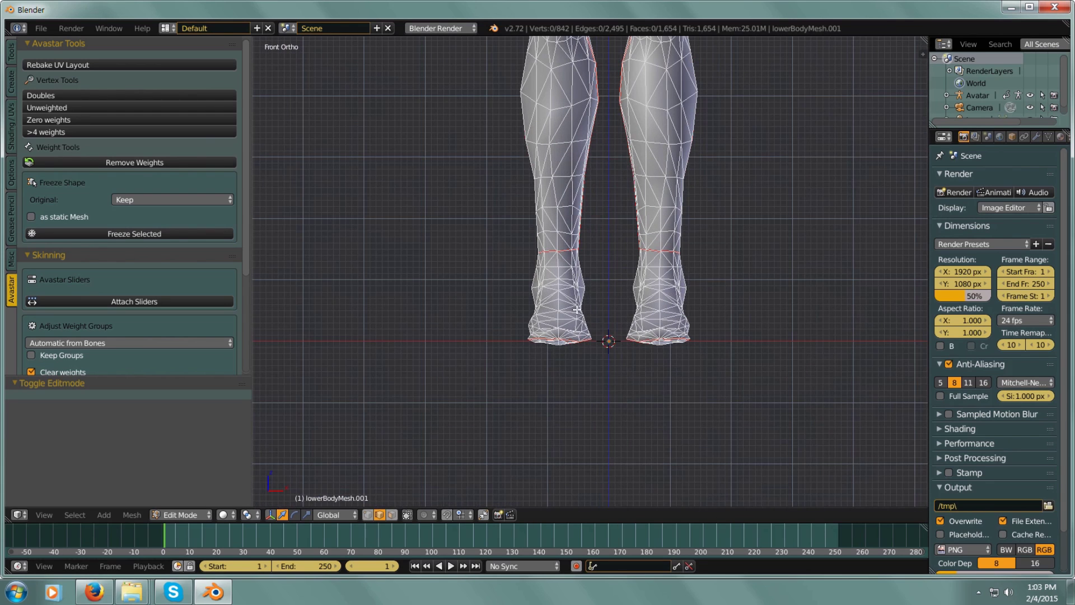
left_click(393, 515)
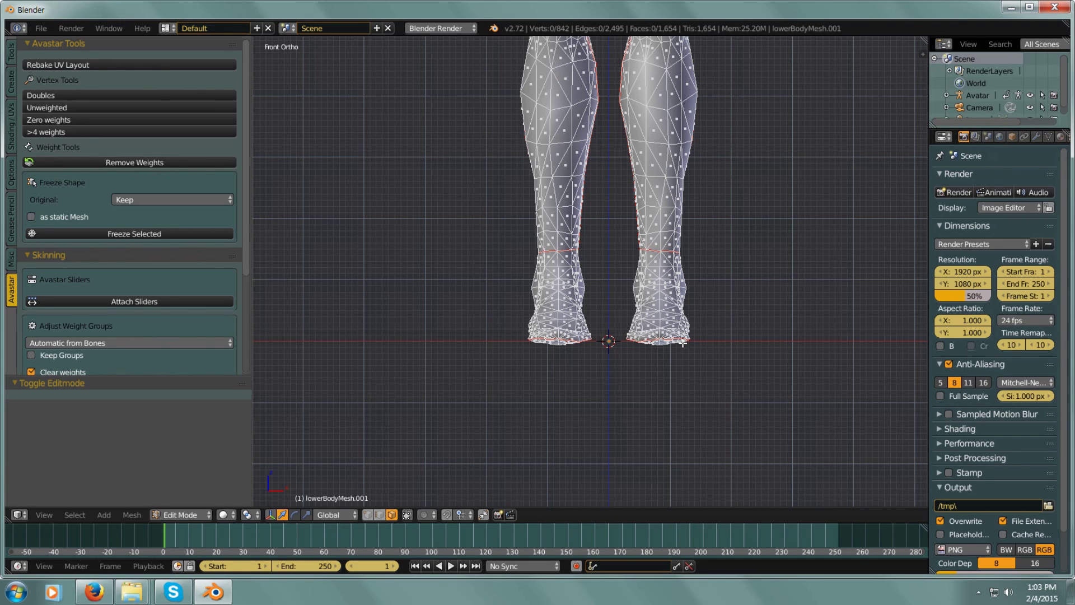
Delete all faces of both feet below the ankle seam, including those hidden at the back
right_click(673, 295)
scroll(658, 314, "up", 1)
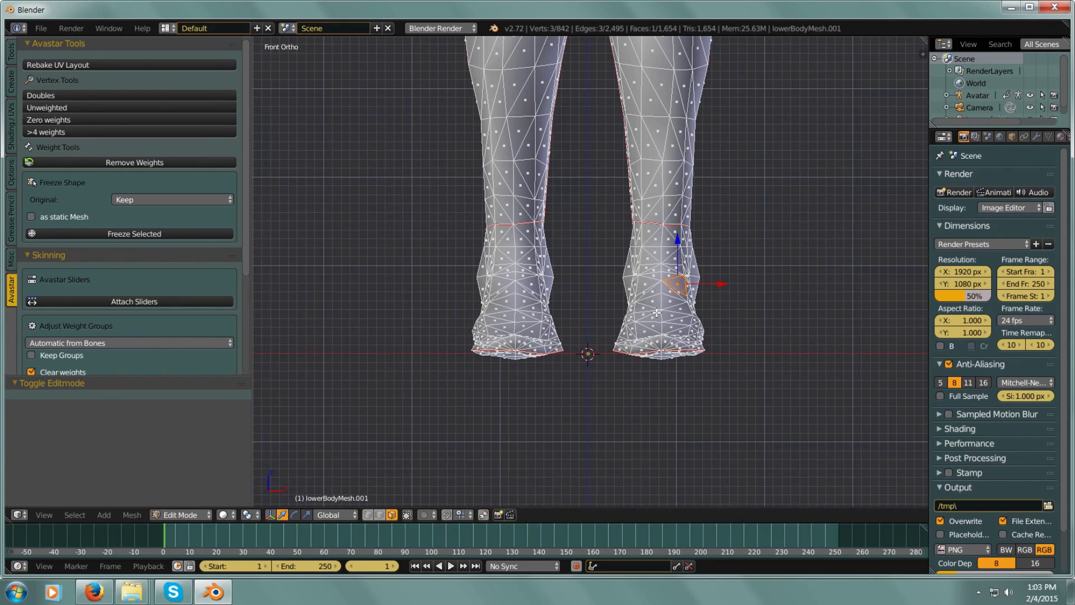
left_click(408, 515)
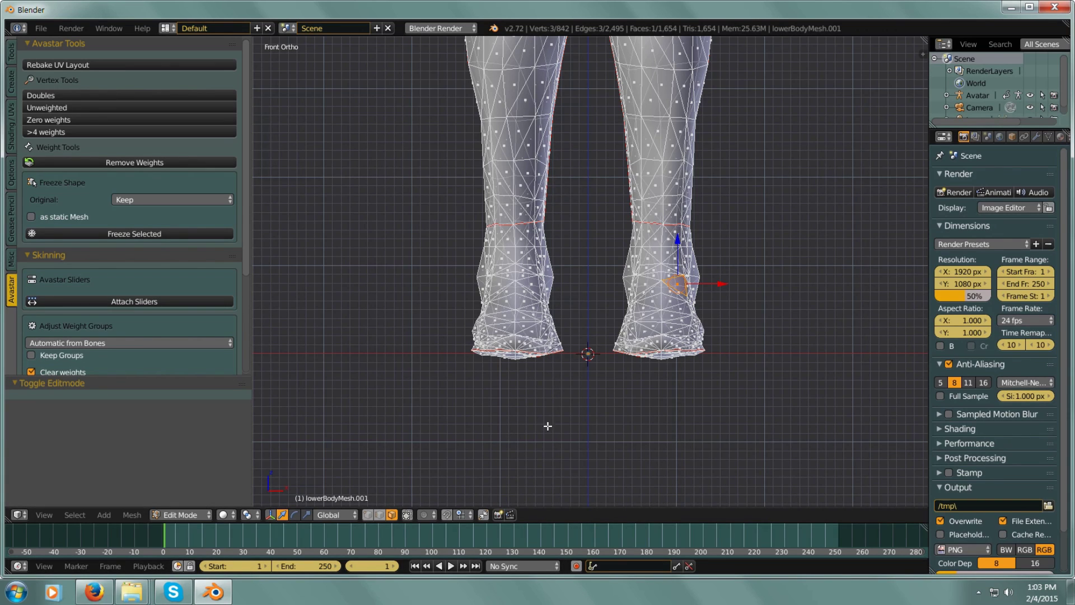
key("b")
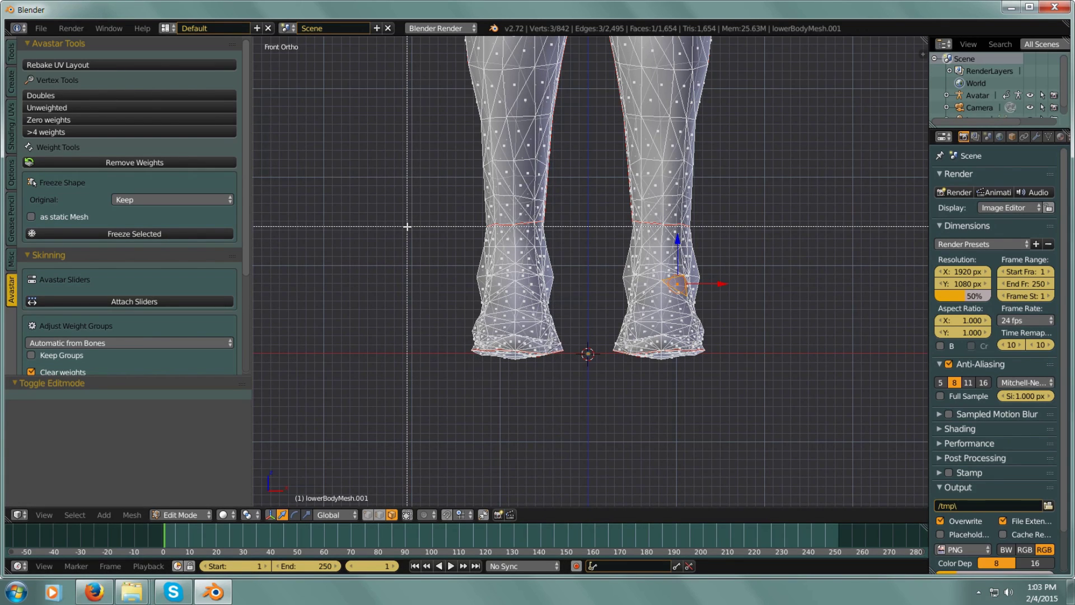
left_click_drag(404, 225, 731, 427)
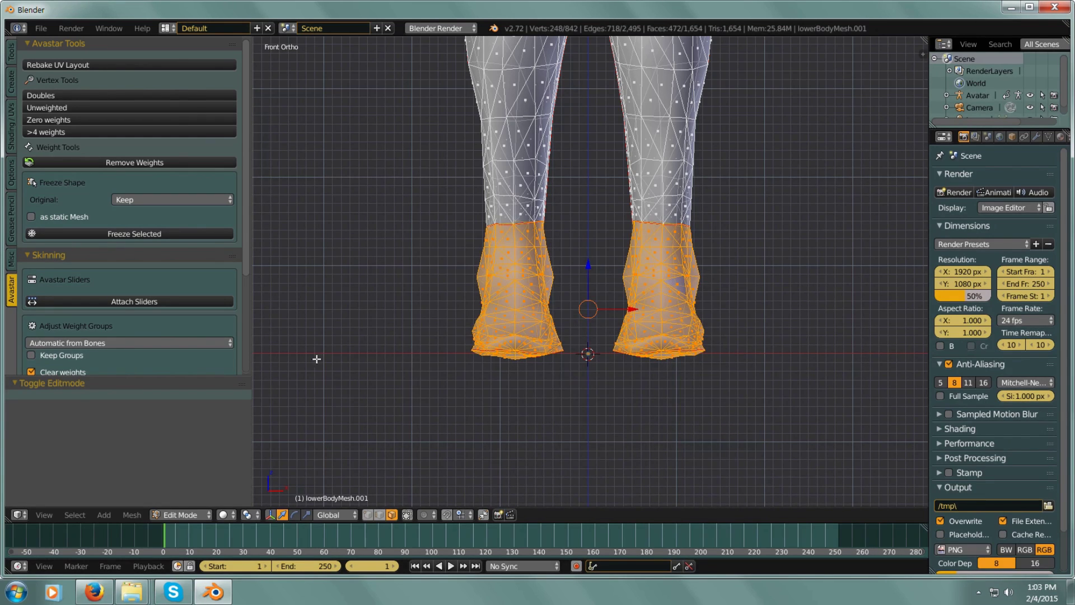
middle_click_drag(430, 319, 658, 327)
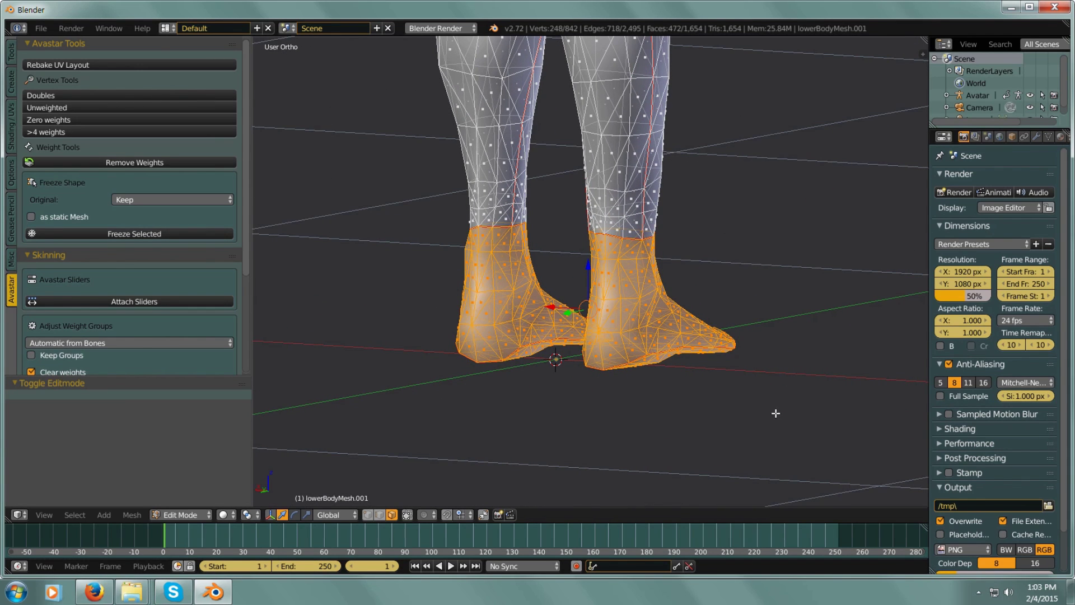
key("x")
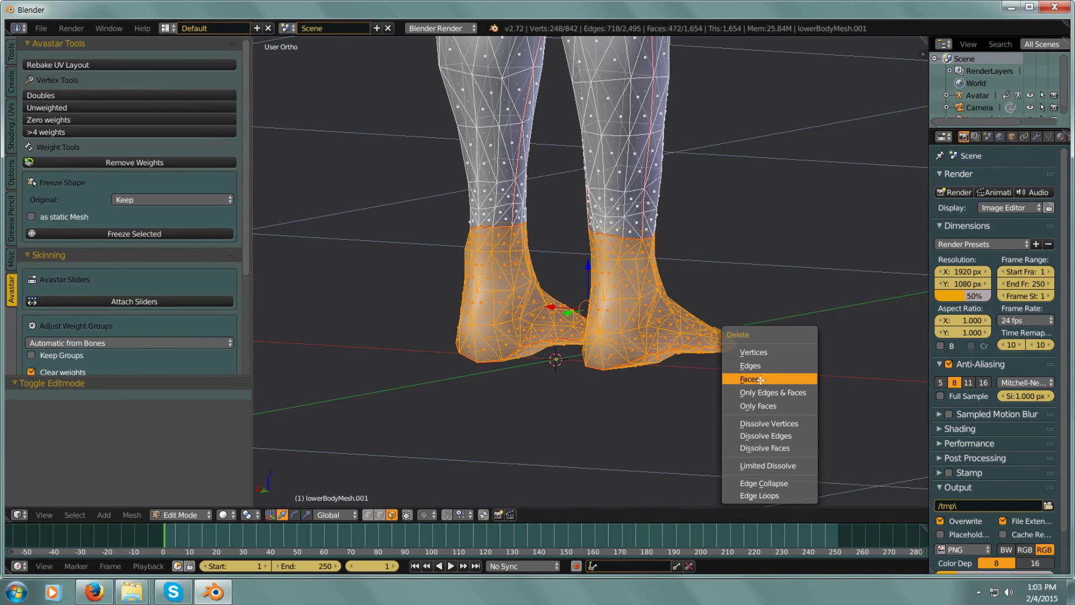
left_click(759, 379)
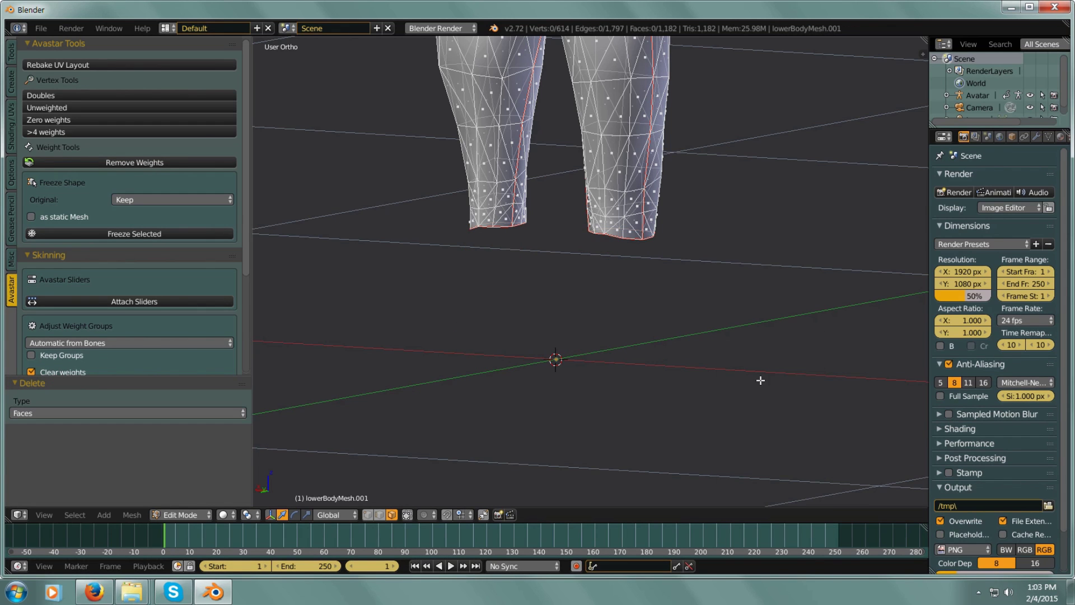
middle_click_drag(776, 335, 519, 331)
scroll(642, 226, "down", 5)
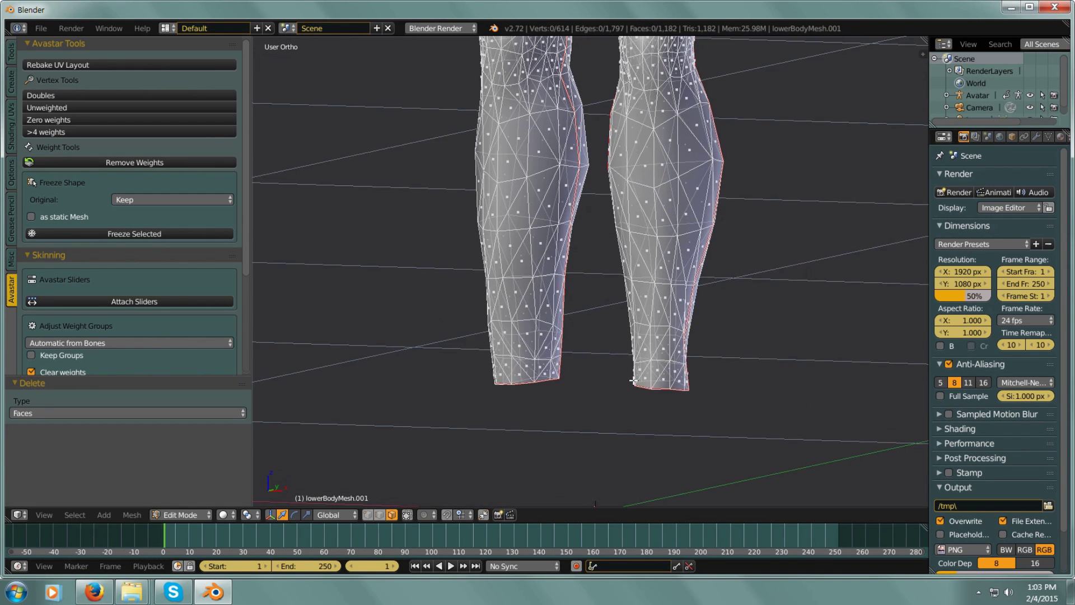
Return the trimmed leg mesh to Object Mode
middle_click_drag(637, 243, 636, 283)
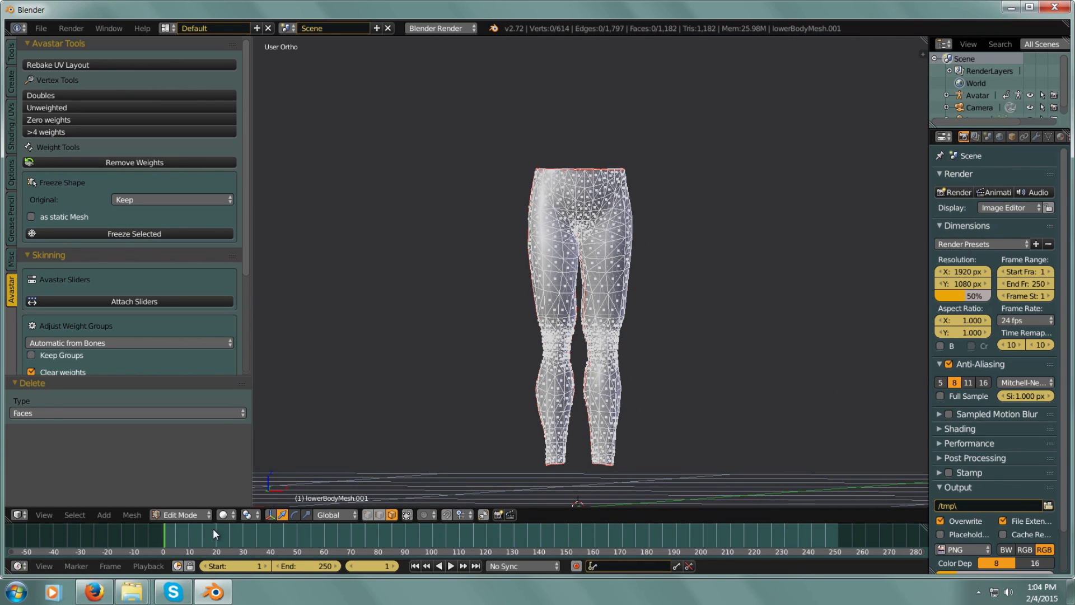
left_click(202, 515)
left_click(205, 500)
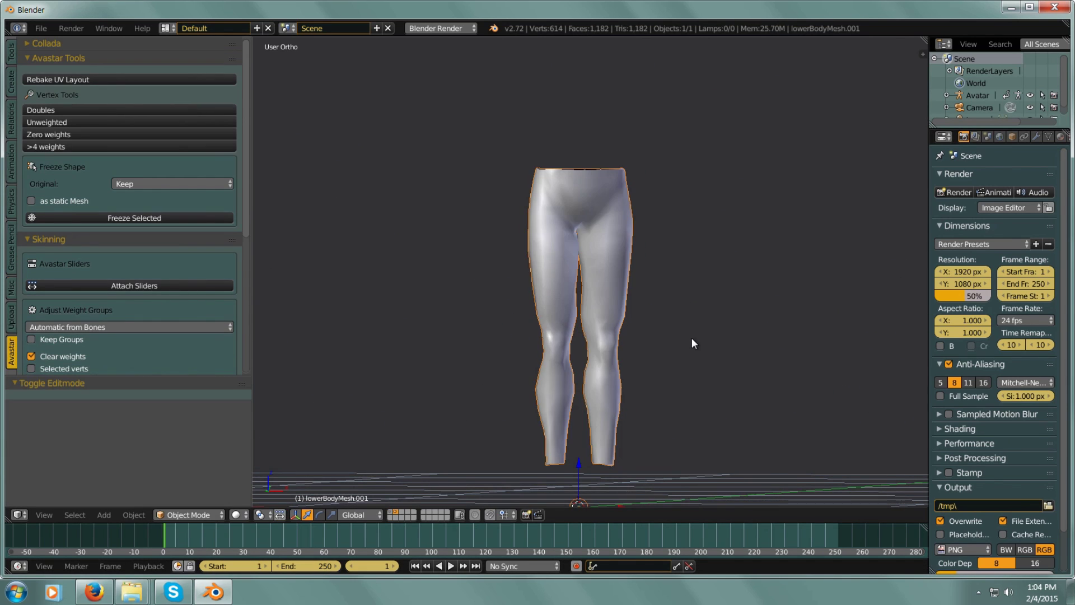
middle_click_drag(691, 337, 657, 293)
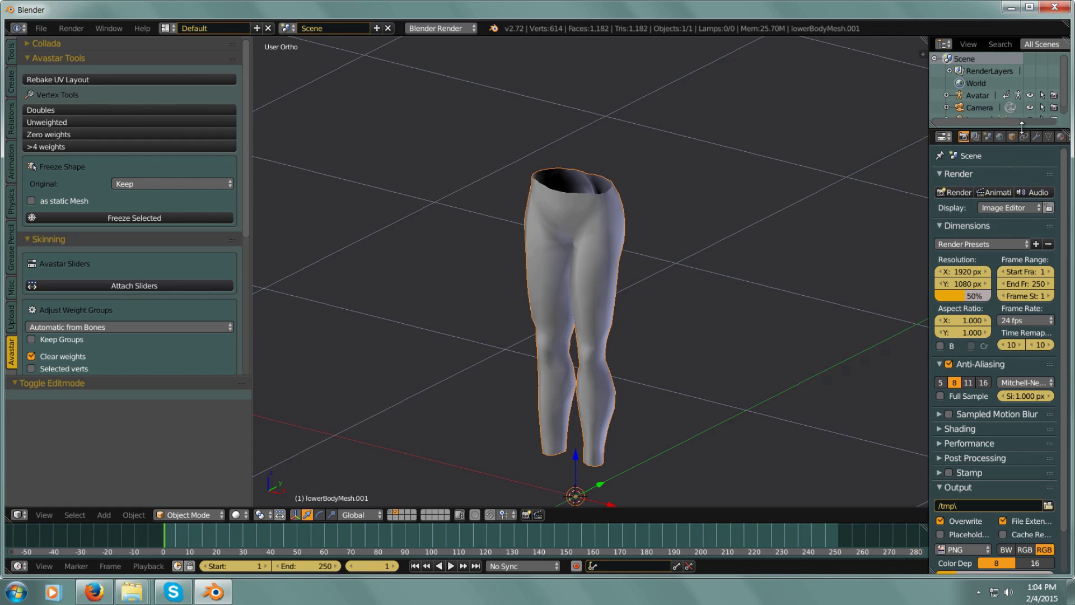
Add a second material slot to the leg mesh with a new material and set its diffuse color to blue
left_click_drag(927, 180, 883, 184)
left_click(1001, 137)
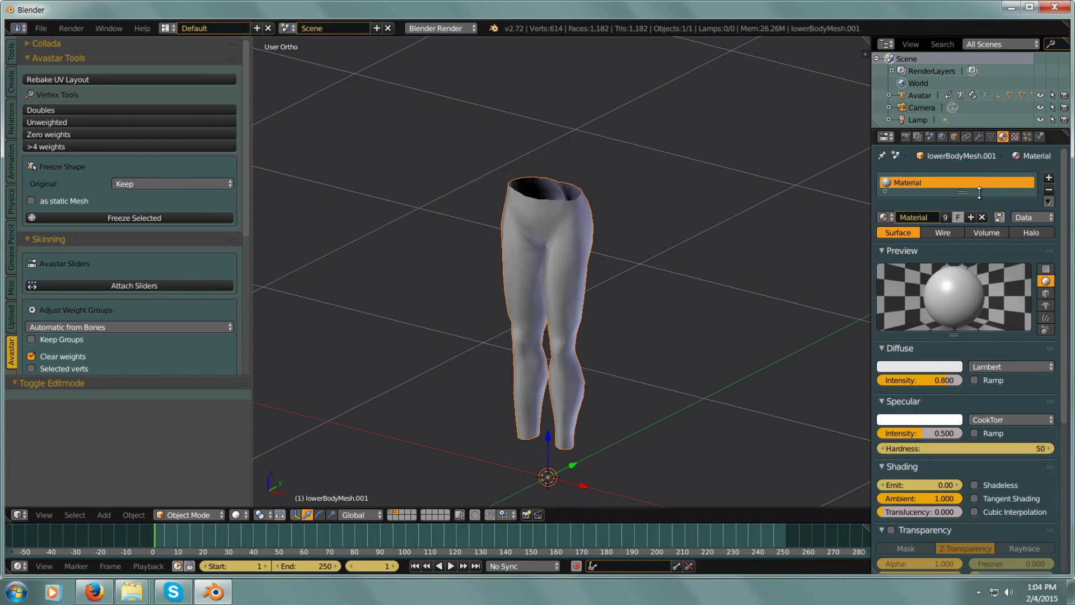
left_click(1049, 178)
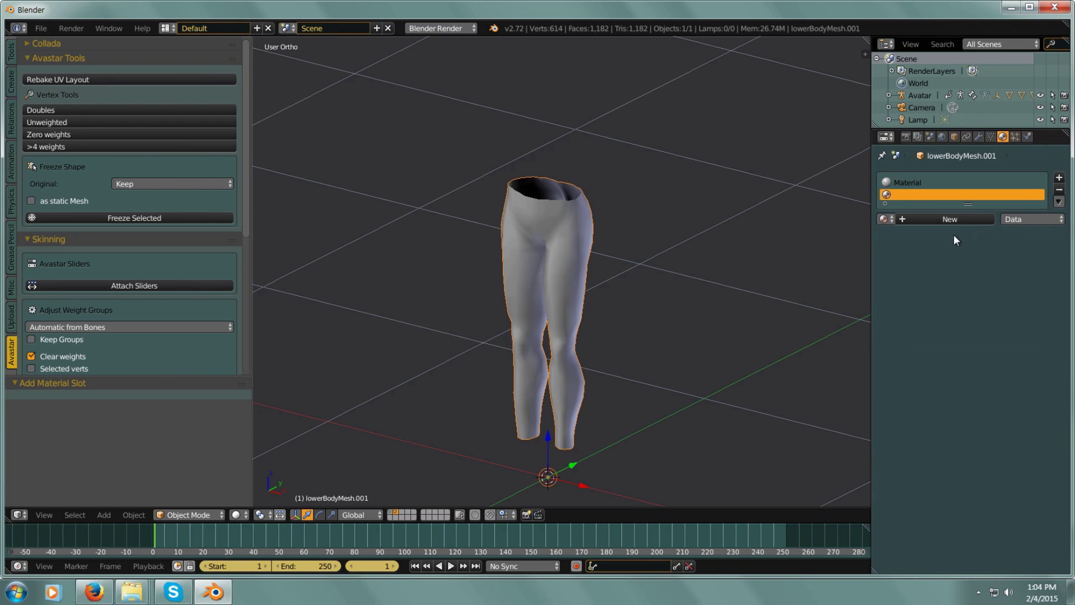
left_click(955, 220)
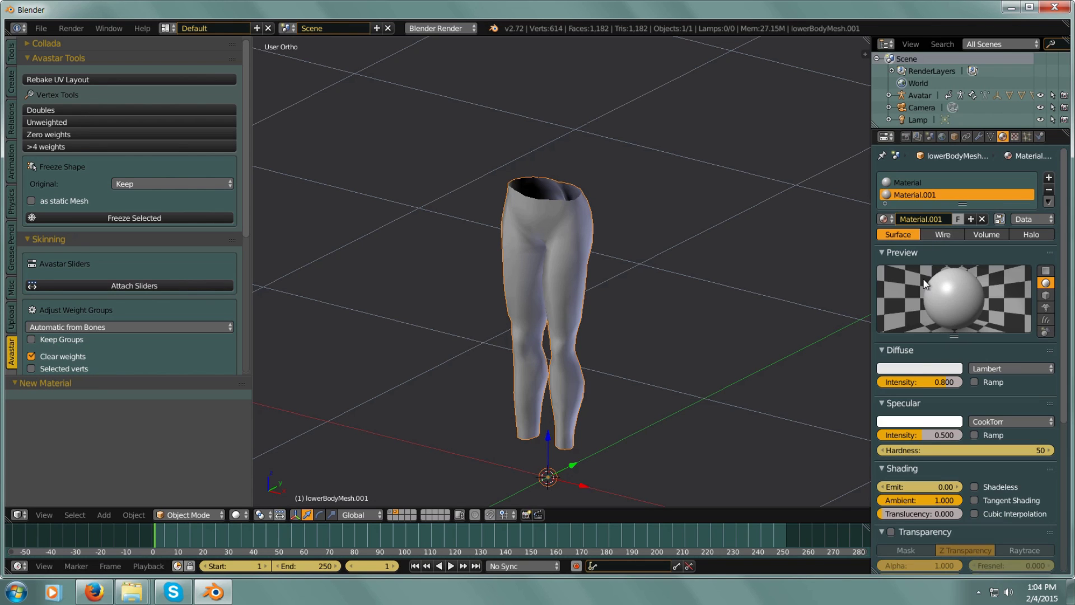
left_click(908, 368)
left_click_drag(920, 249, 929, 214)
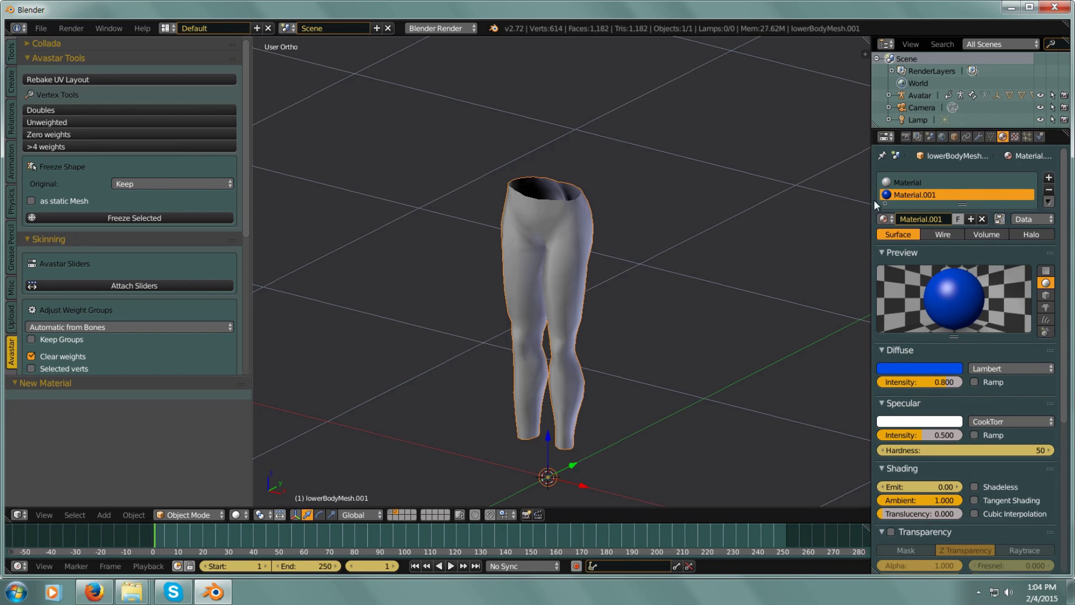
Assign the blue material to all faces of the leg mesh in Edit Mode and return to Object Mode
key("Tab")
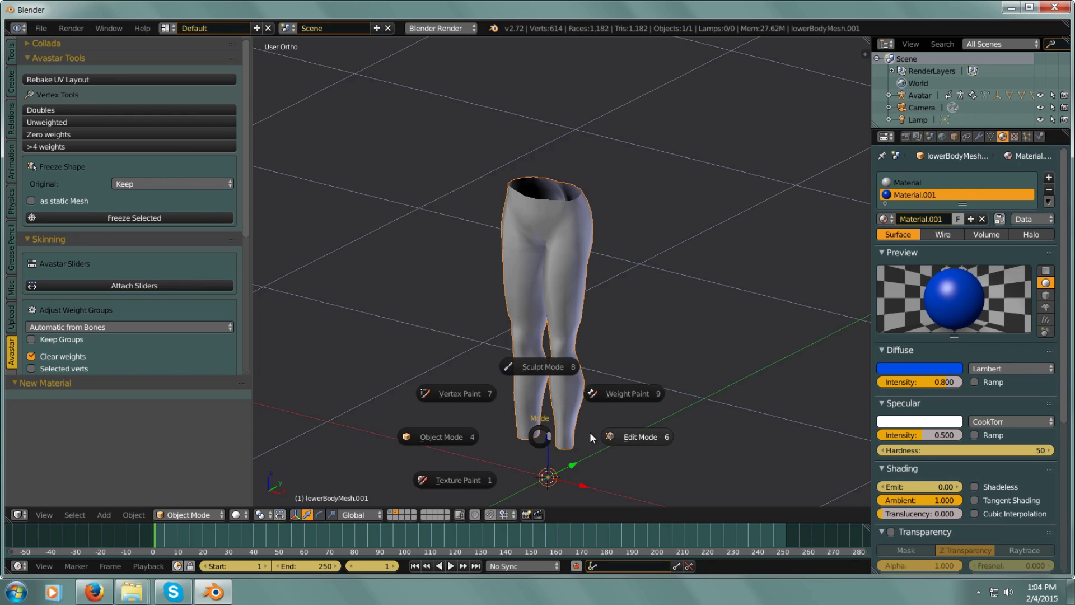
left_click(615, 434)
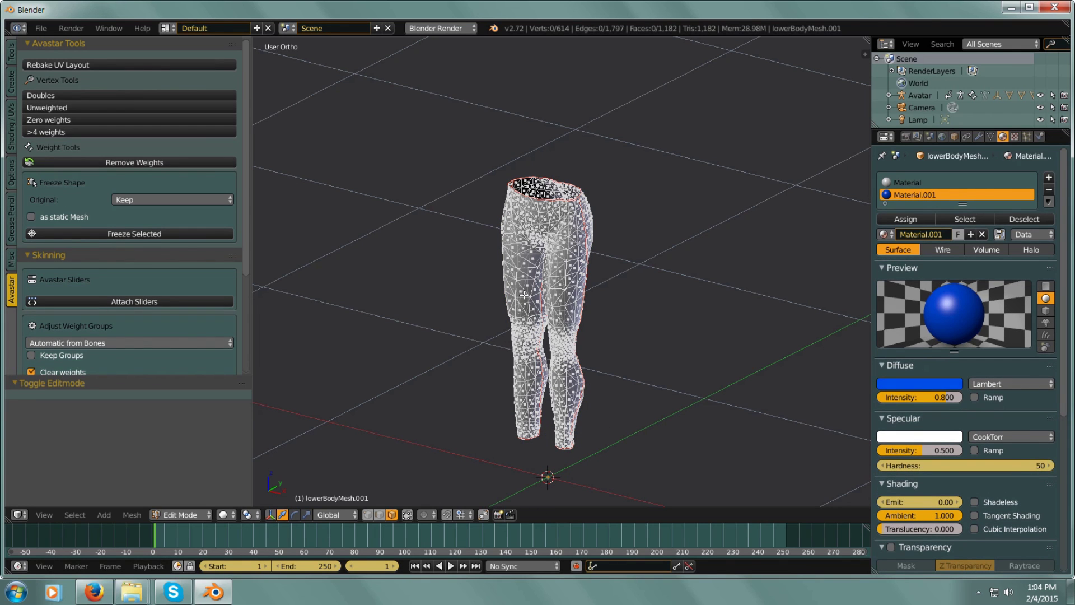
key("a")
key("a")
key("a")
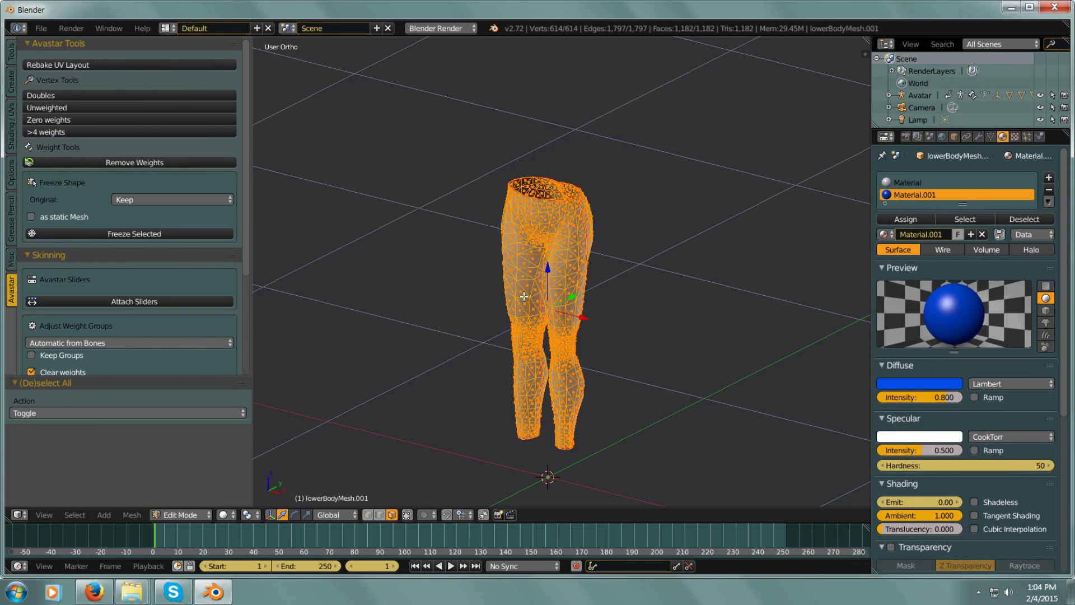
left_click(905, 219)
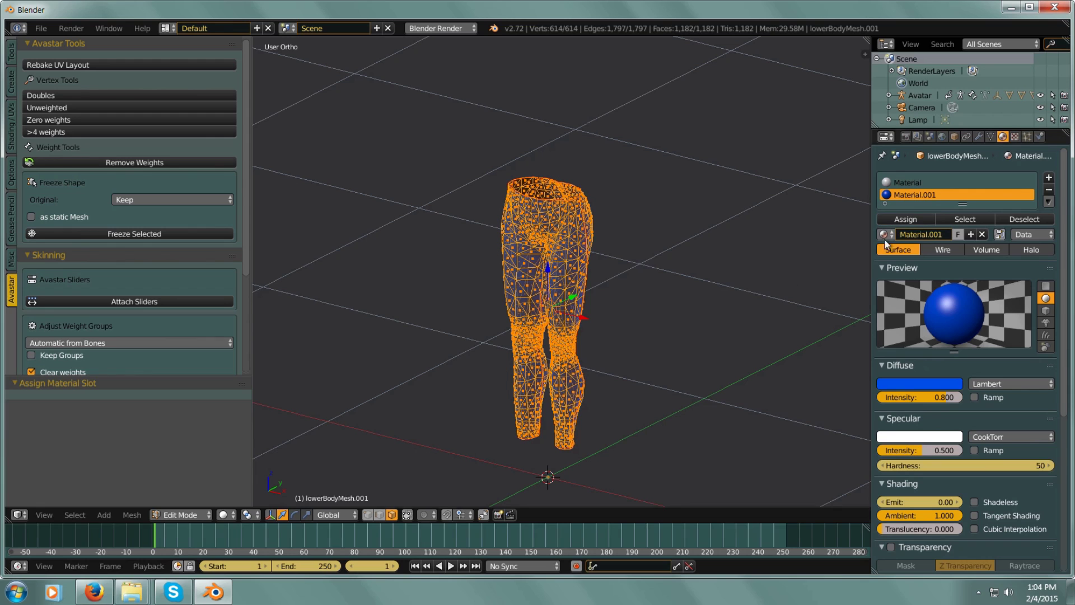
left_click(193, 516)
left_click(206, 499)
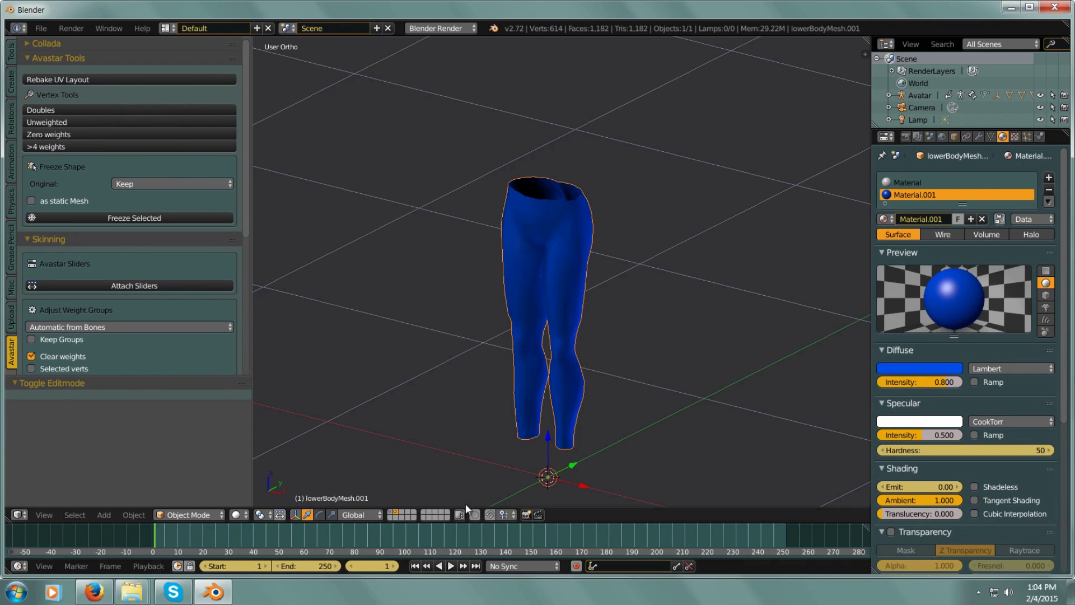
Show the avatar's layer 1 alongside the pants and compare both leg meshes, leaving the blue pants selected
left_click(398, 512, "shift")
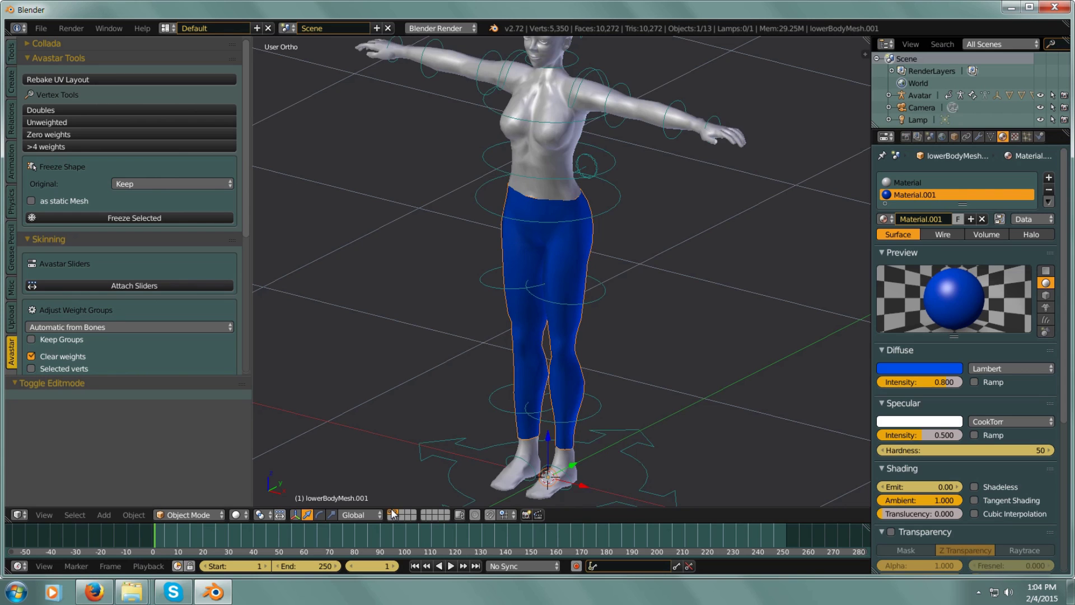
middle_click_drag(465, 305, 519, 265)
scroll(519, 264, "up", 5)
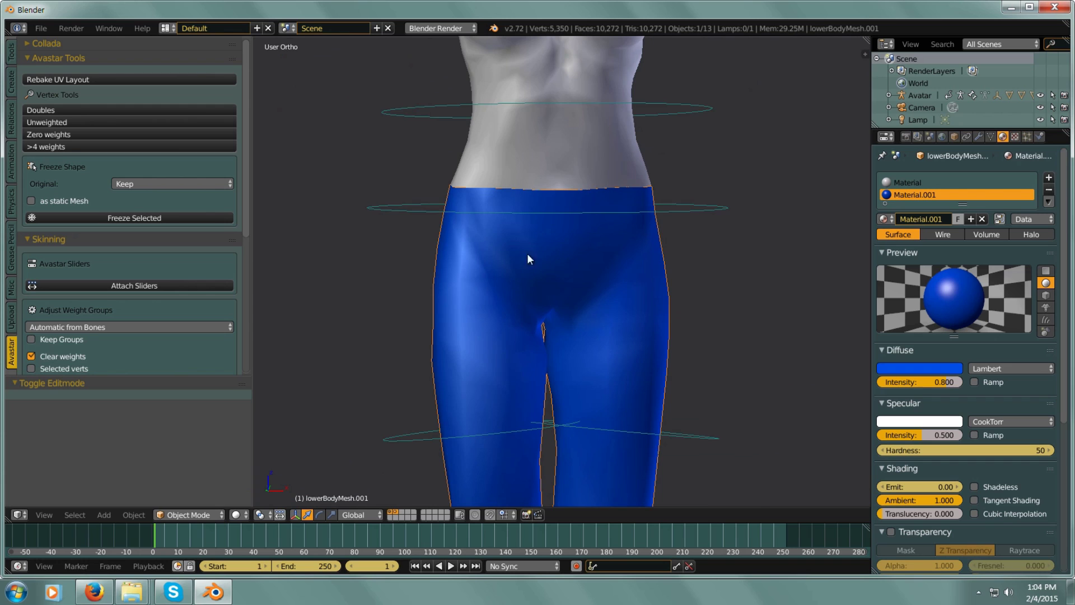
right_click(654, 319)
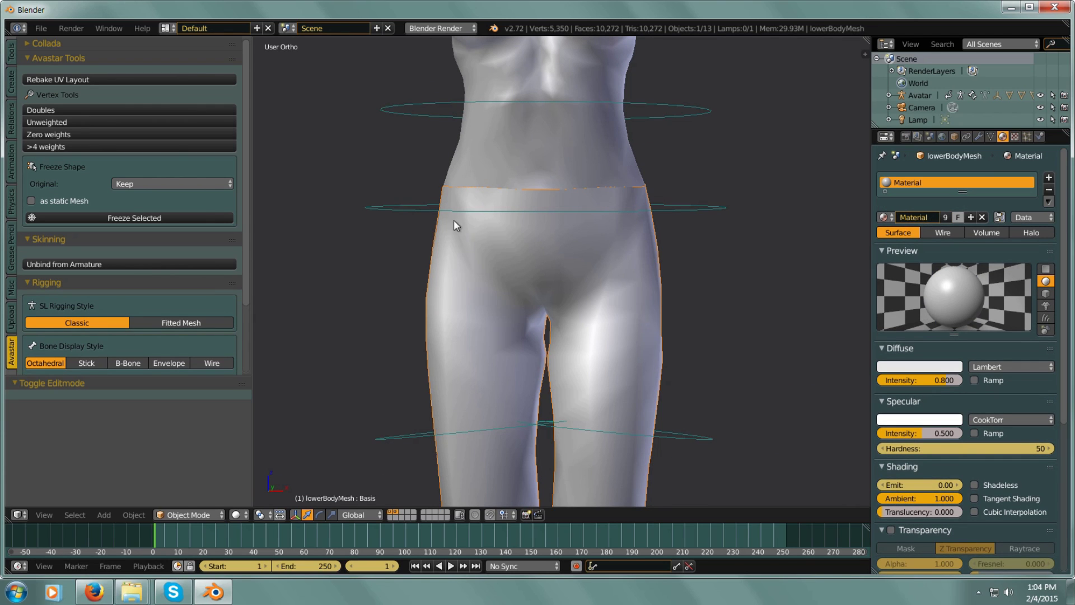
right_click(655, 332)
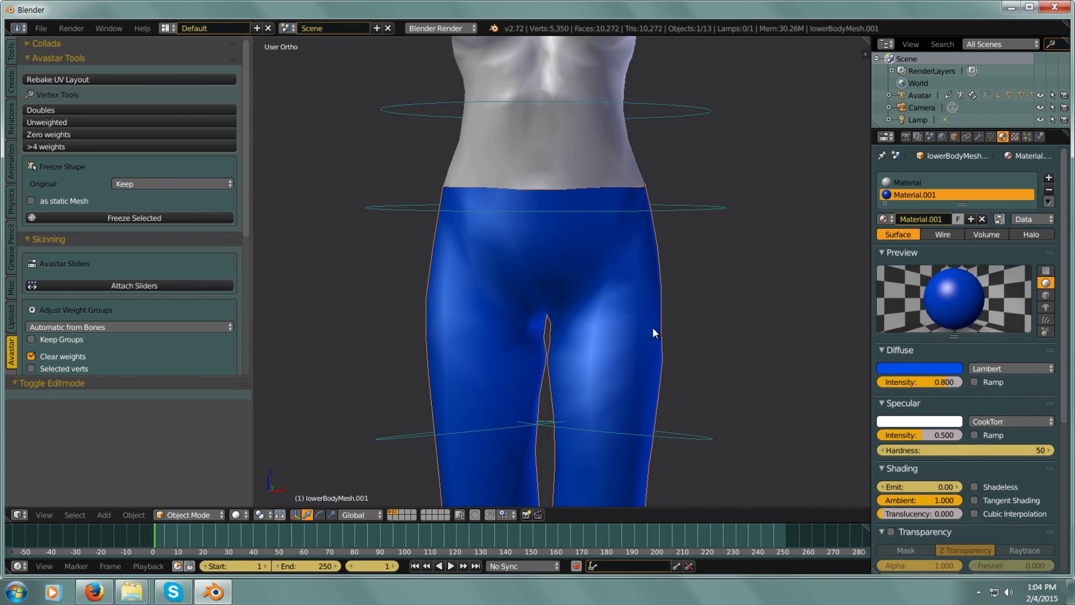
middle_click_drag(624, 281, 601, 237)
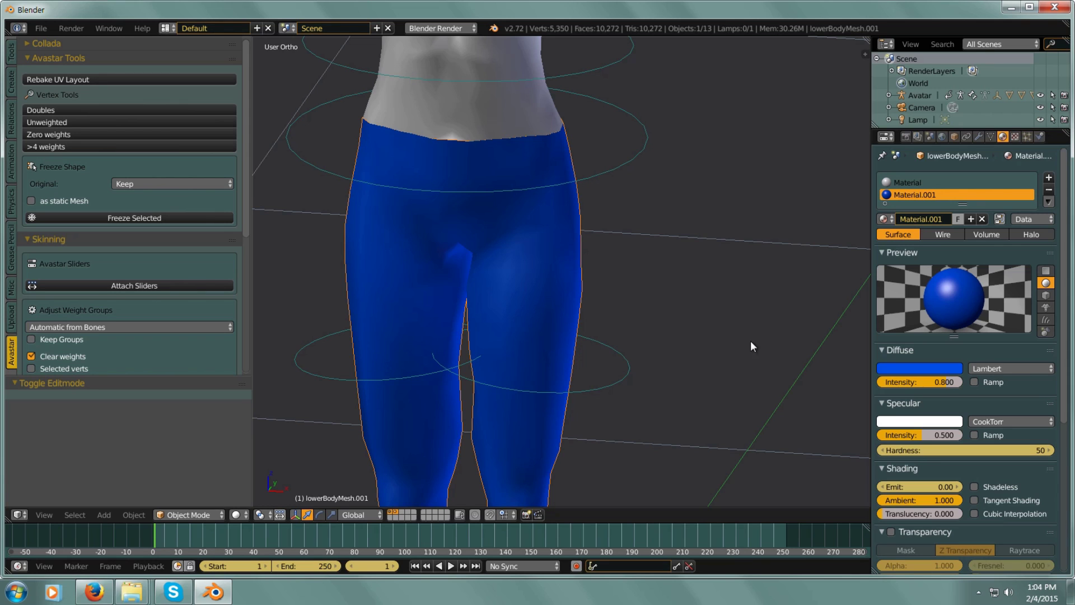
Add a Solidify modifier to the pants and move it above the Armature modifier
left_click(977, 137)
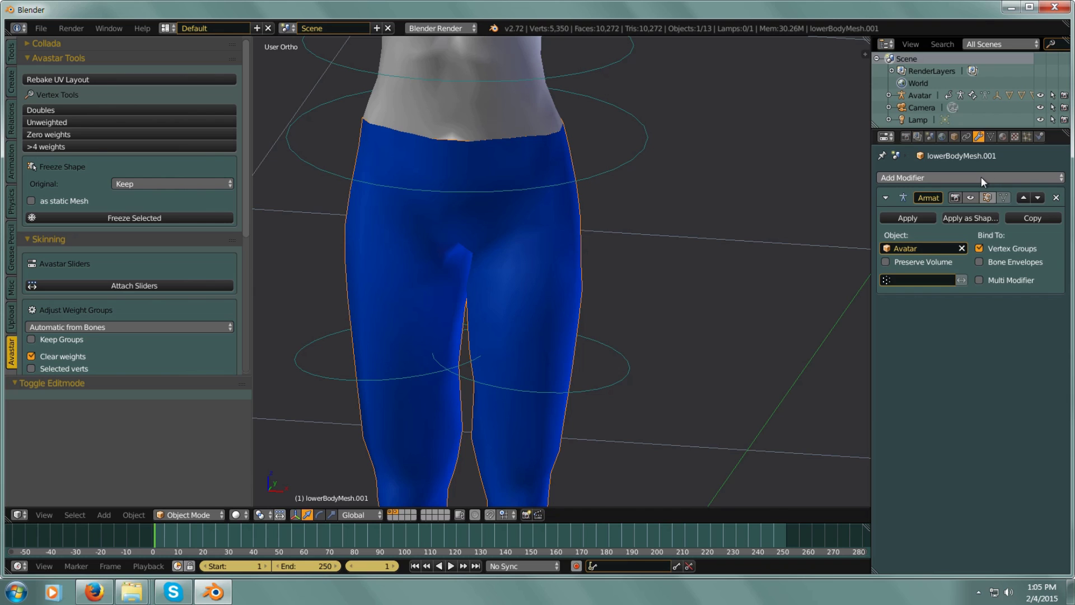
left_click(981, 177)
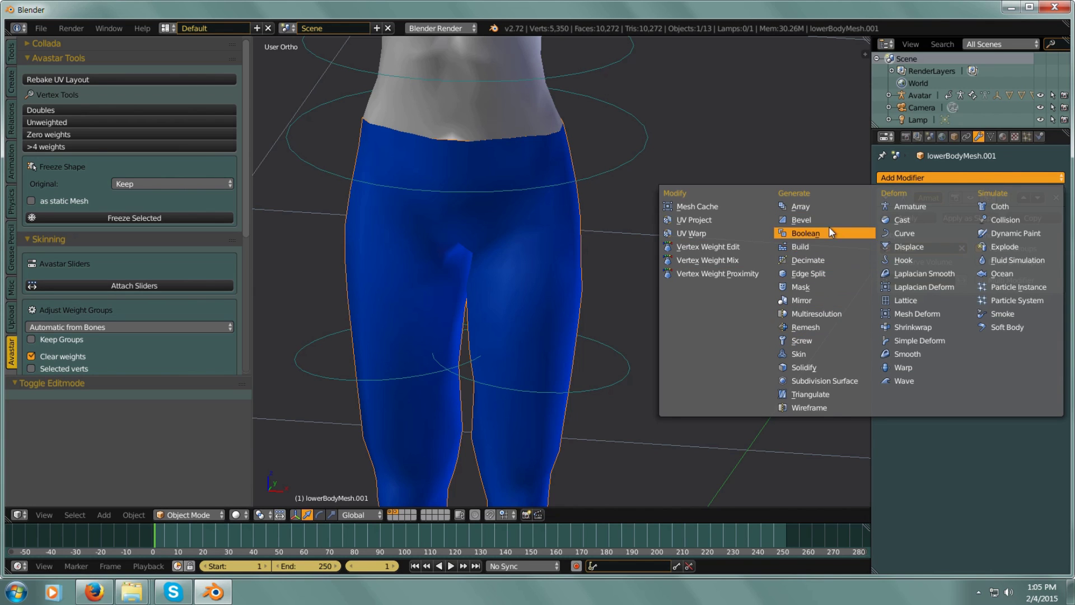
left_click(832, 367)
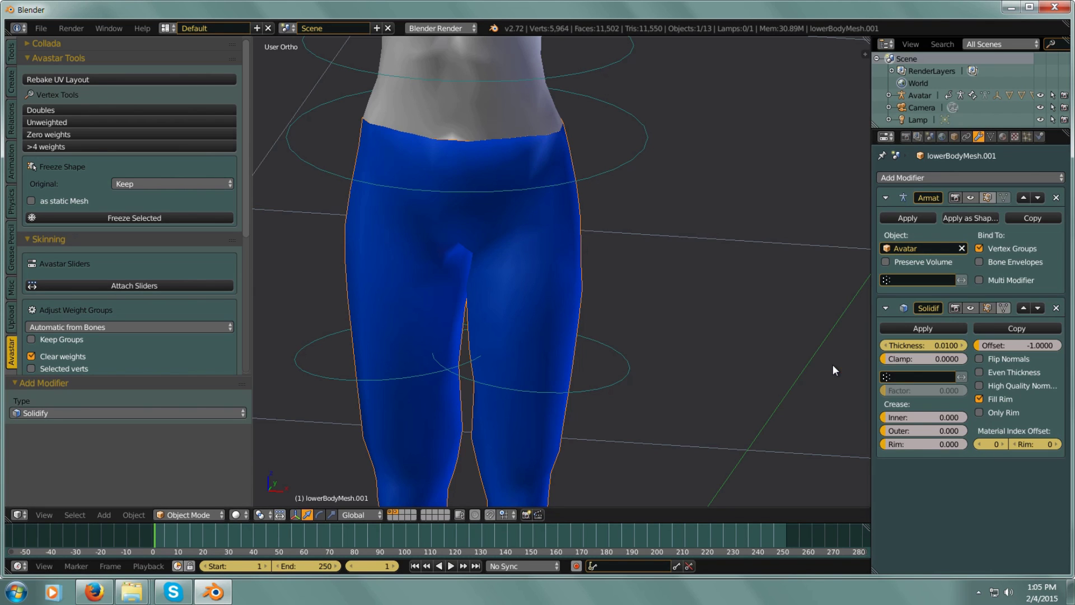
middle_click_drag(684, 347, 526, 260)
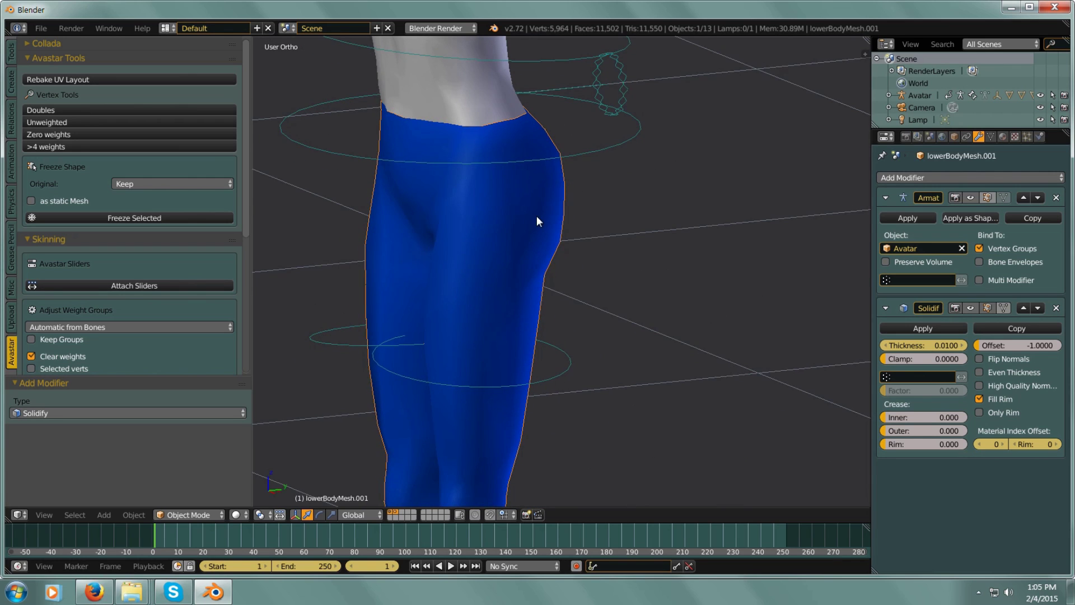
middle_click_drag(537, 217, 559, 229, "shift")
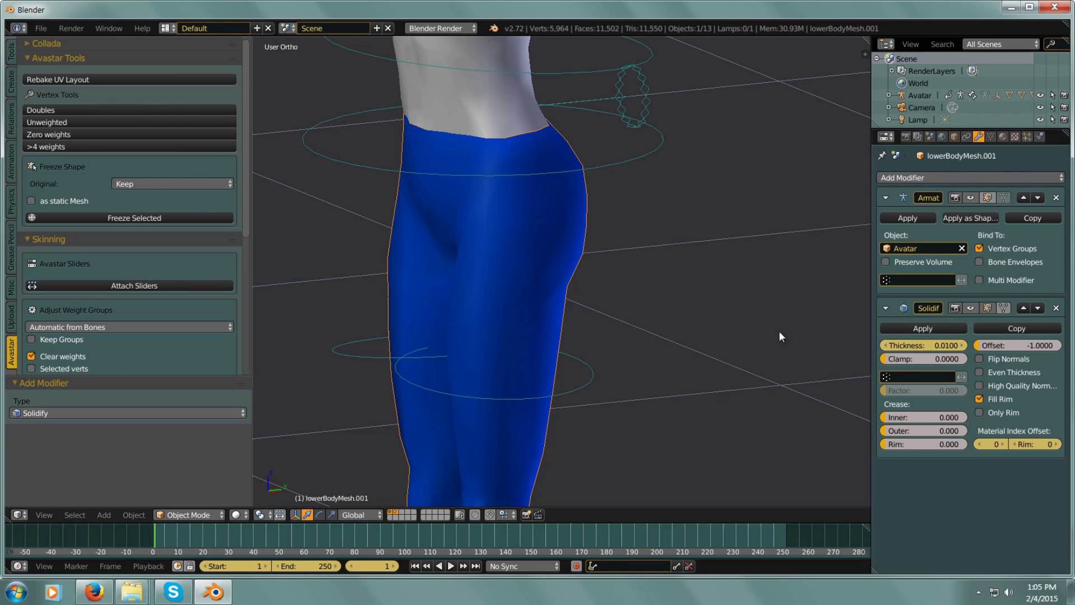
left_click(1024, 308)
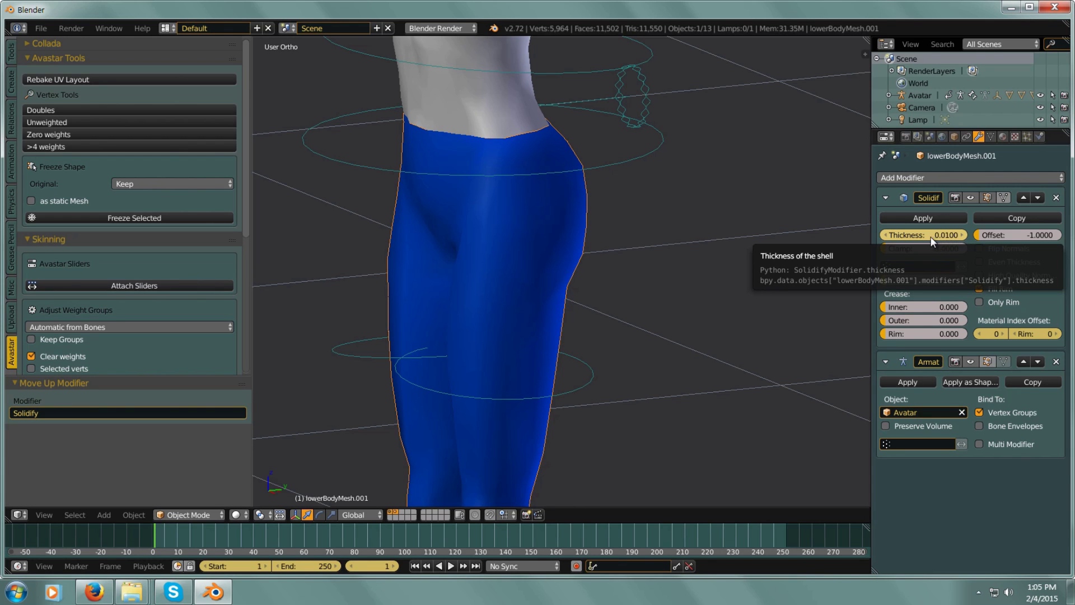
Adjust the Solidify offset to about -0.05 so the pants extend outside the avatar's body
scroll(495, 116, "up", 5)
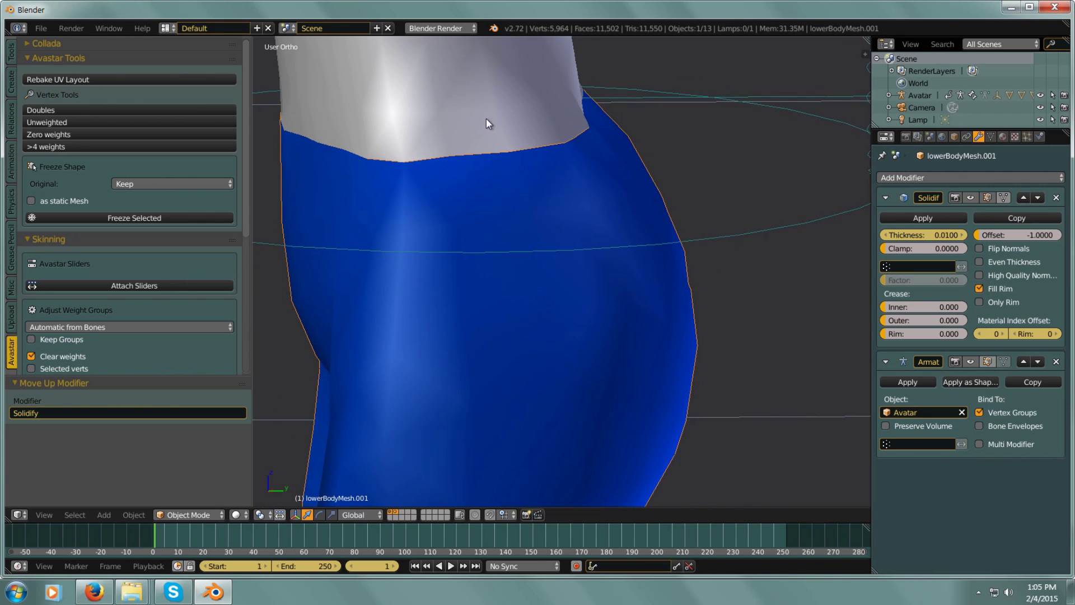
middle_click_drag(486, 119, 557, 137)
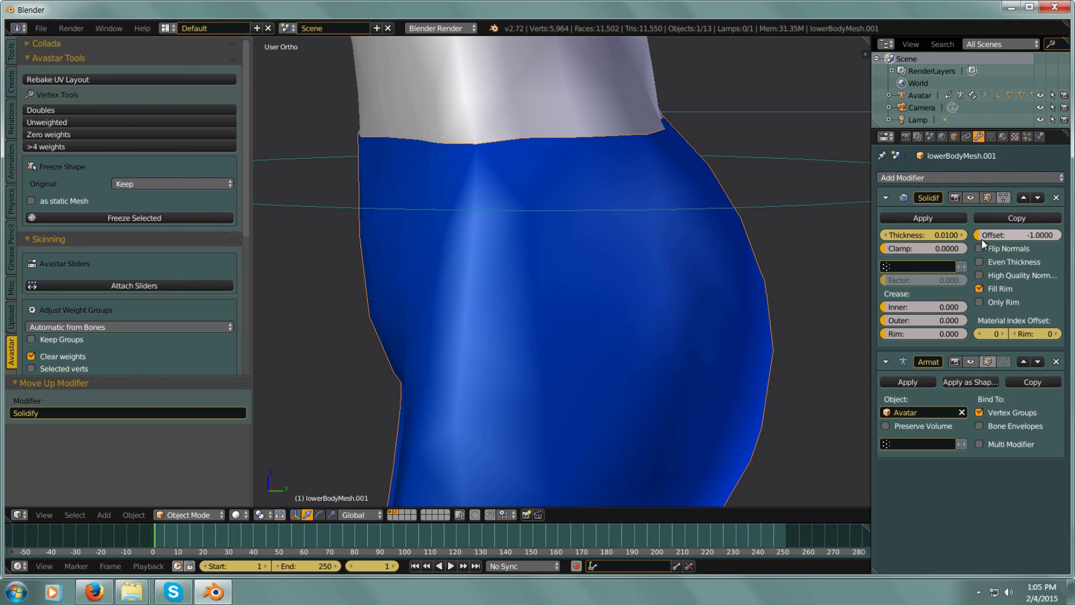
left_click_drag(983, 235, 1055, 235)
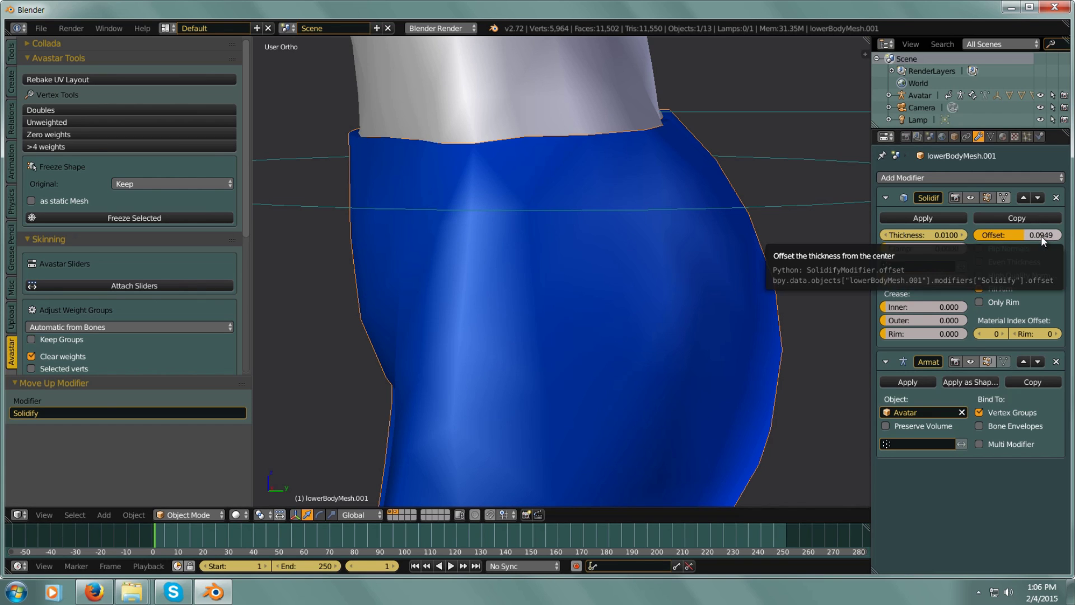
middle_click_drag(541, 196, 567, 209)
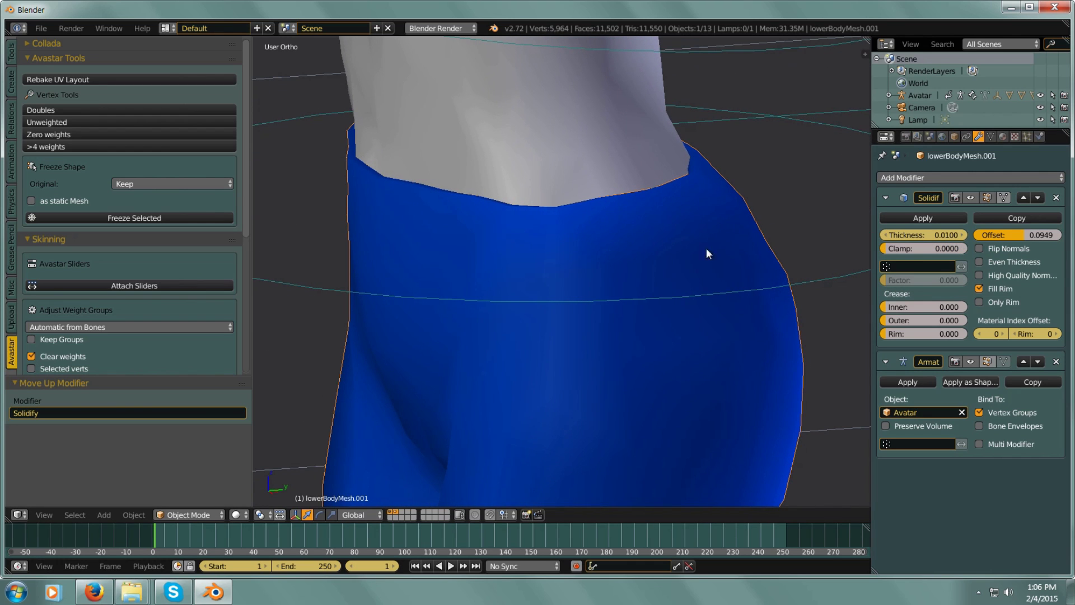
left_click_drag(1018, 235, 1002, 235)
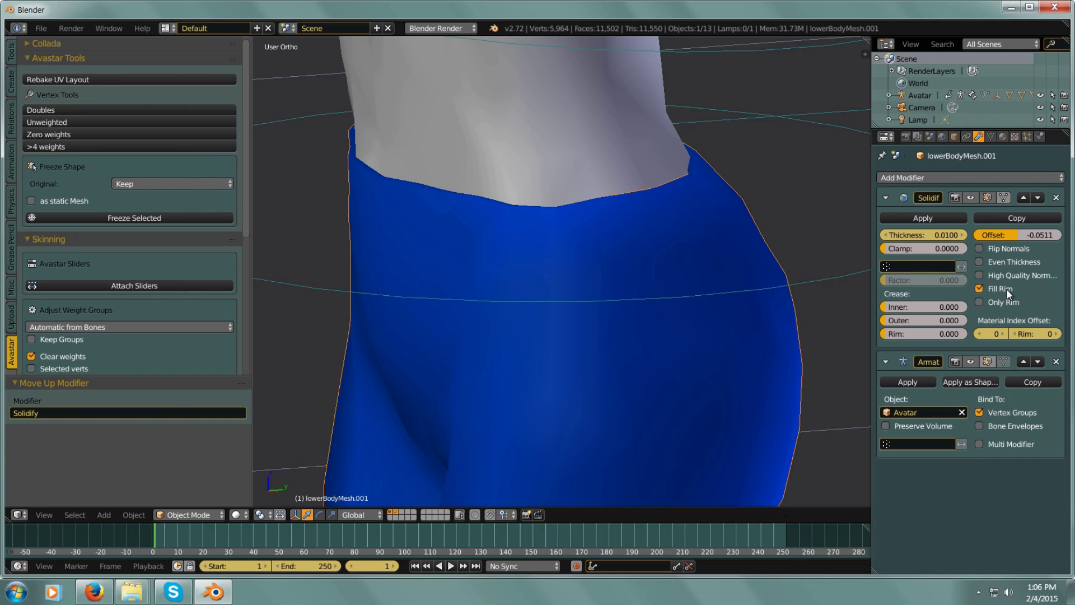
Turn on Wire display for the pants and bring back their modifier settings with the waistband in close view
left_click(955, 137)
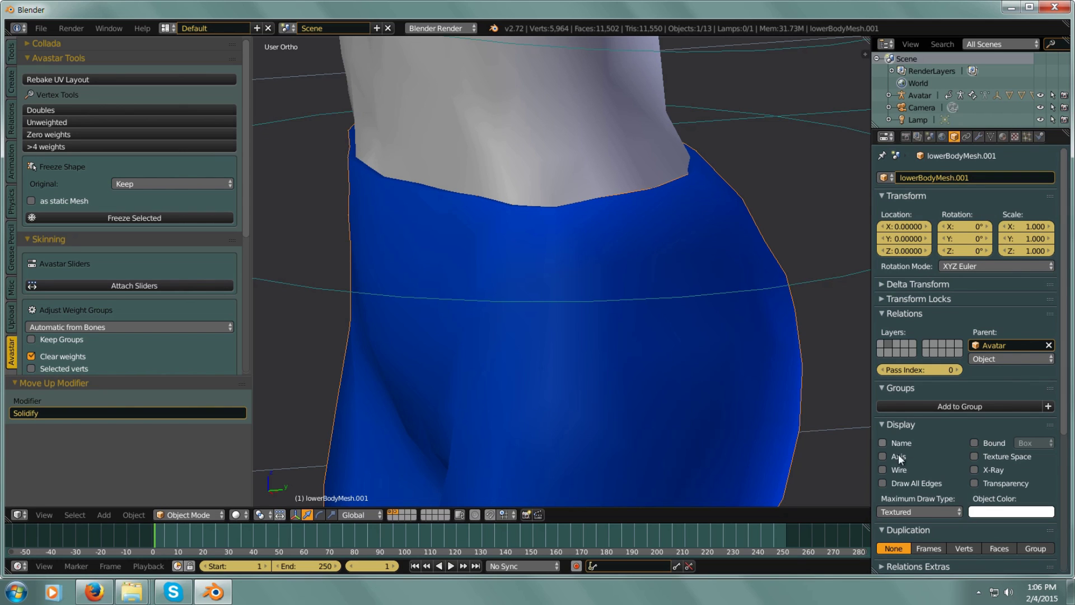
left_click(883, 470)
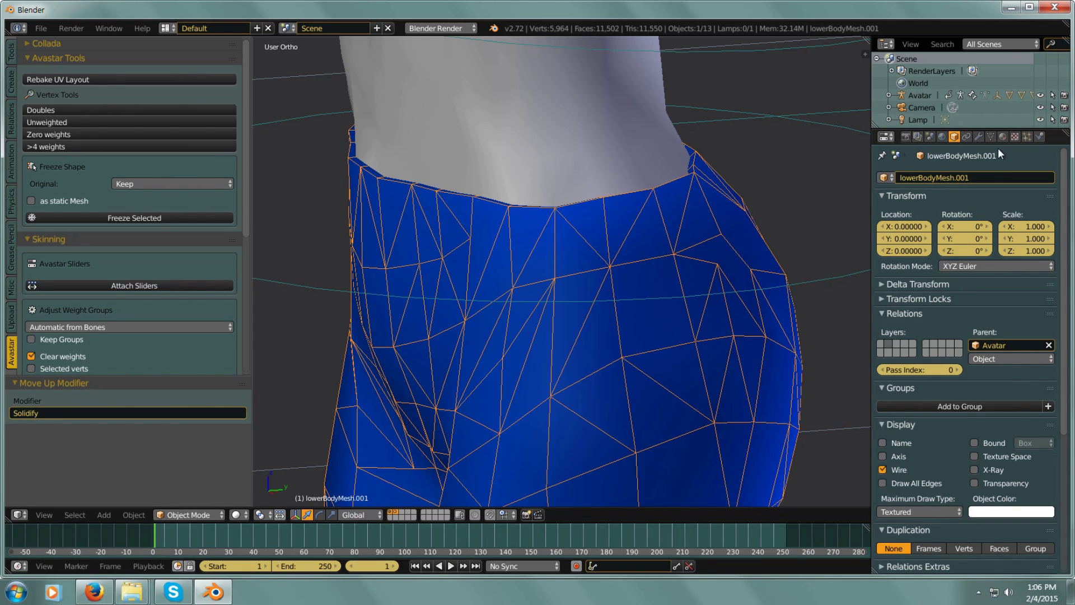
left_click(978, 137)
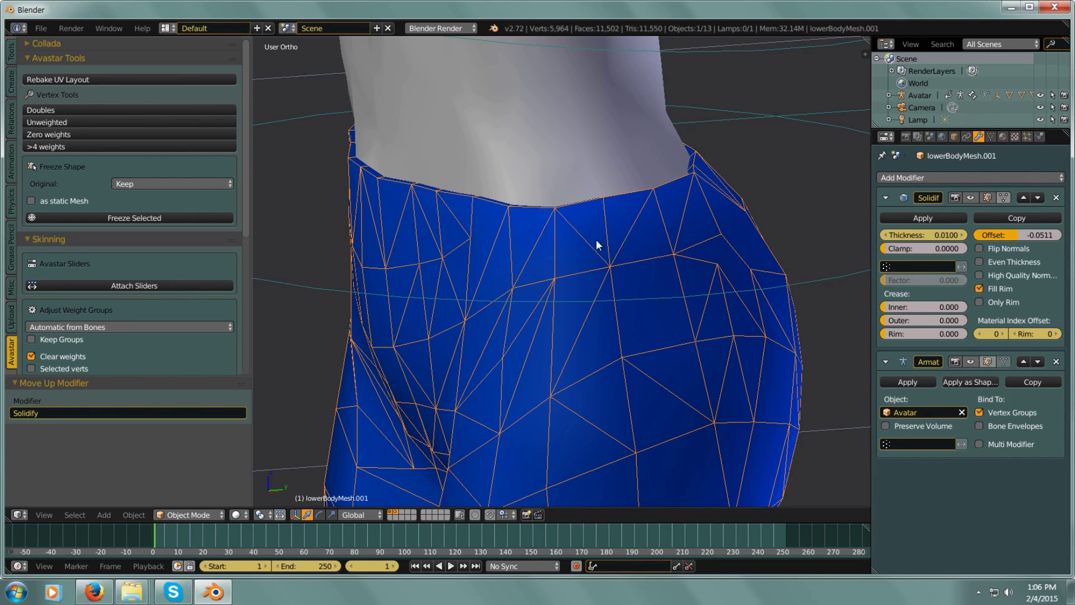
middle_click_drag(596, 240, 549, 207)
scroll(397, 249, "up", 8)
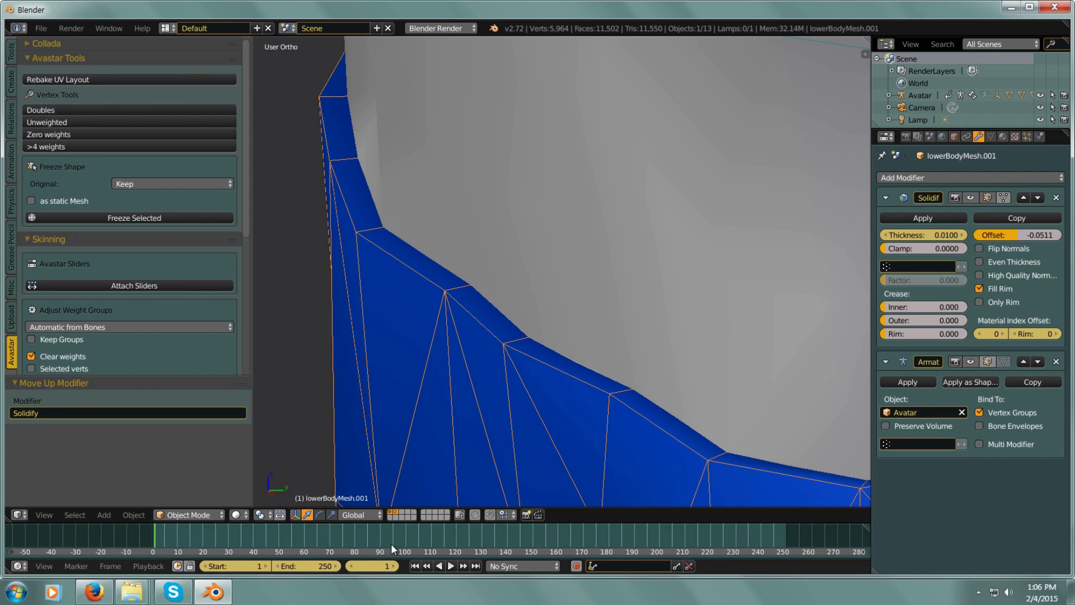
Display only layer 2 with the pants and examine the solidified waistband's inner shell and rim
left_click(397, 515)
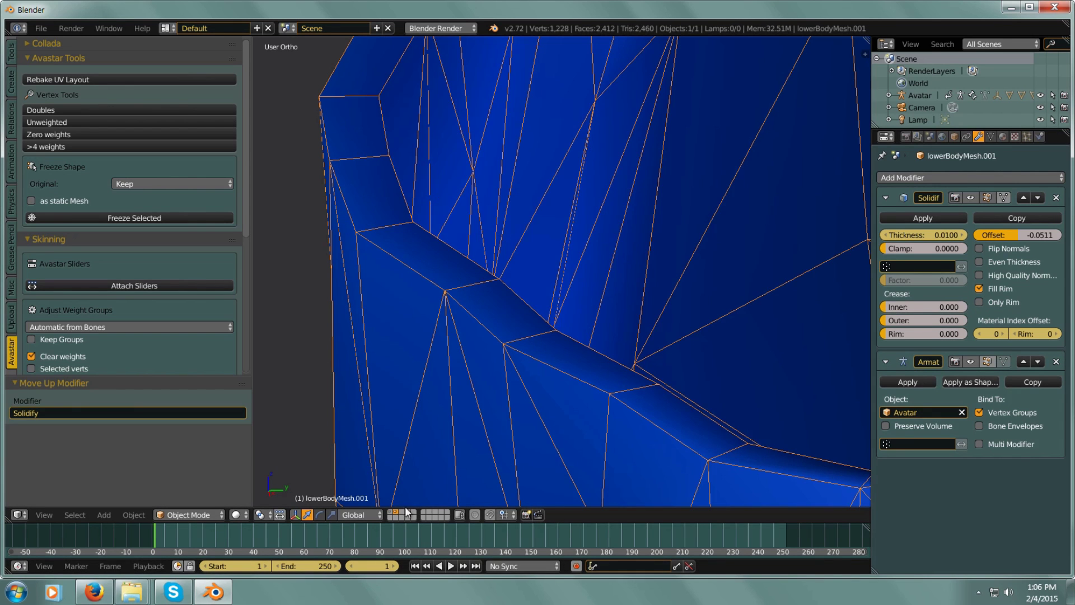
scroll(567, 350, "up", 5)
scroll(538, 328, "down", 4)
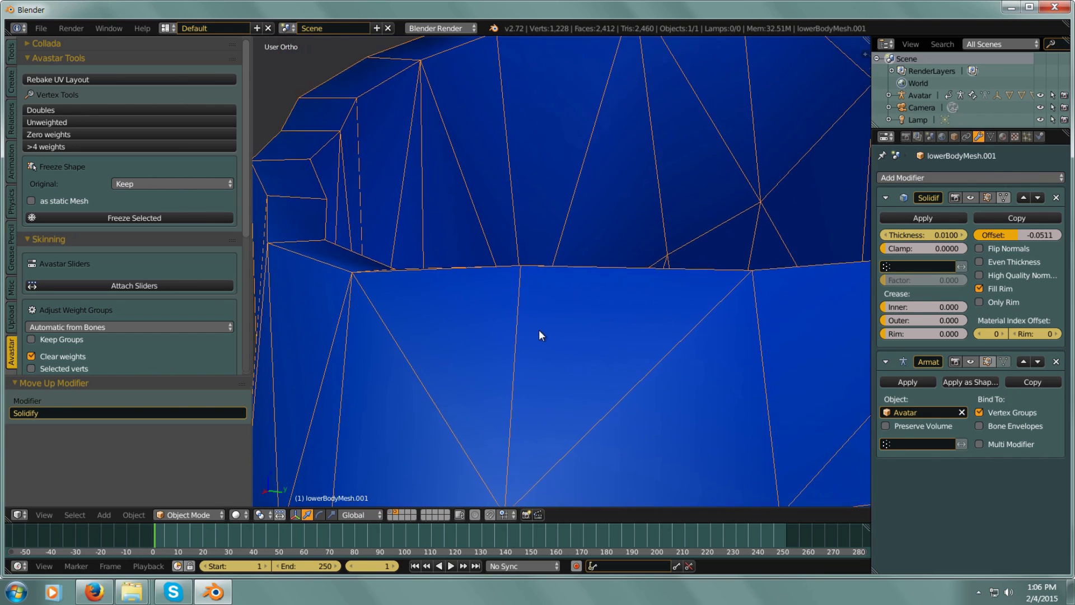
middle_click_drag(539, 331, 610, 336)
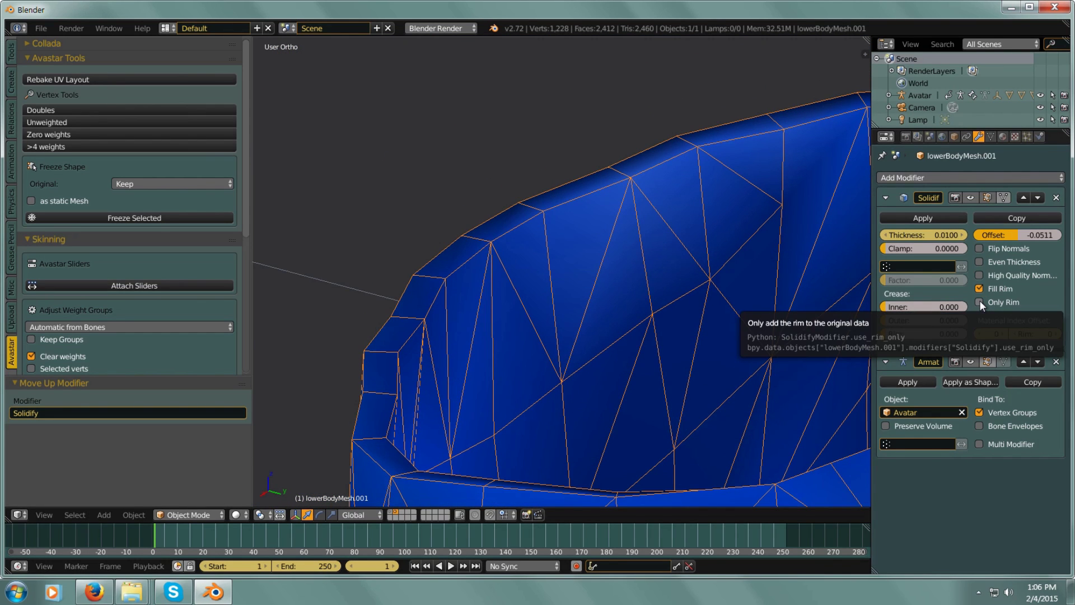
Turn on Only Rim for the pants' Solidify modifier and apply the modifier
left_click(979, 301)
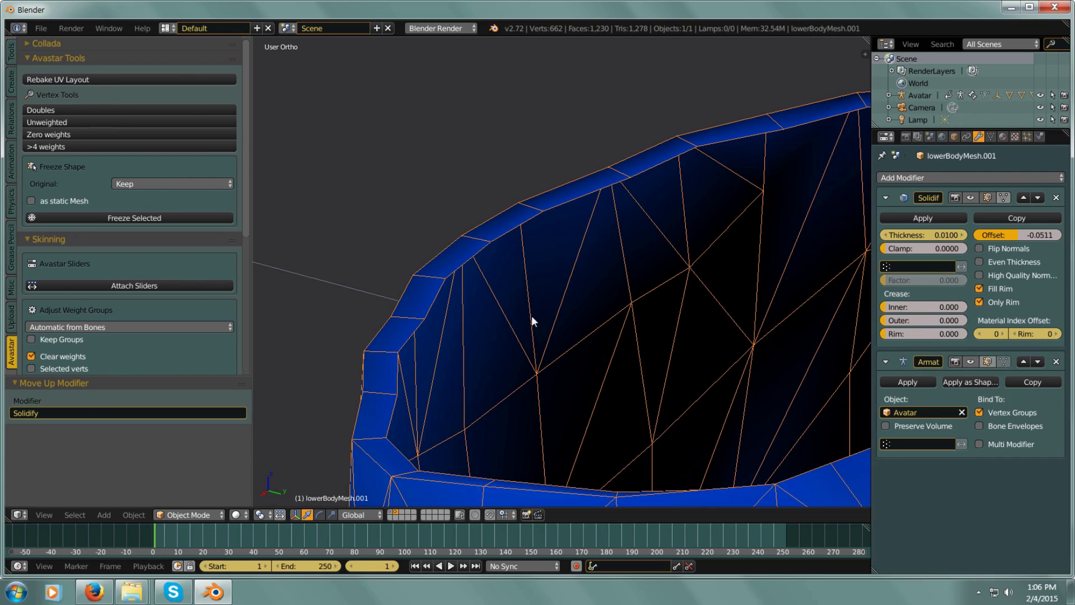
middle_click_drag(671, 365, 609, 260)
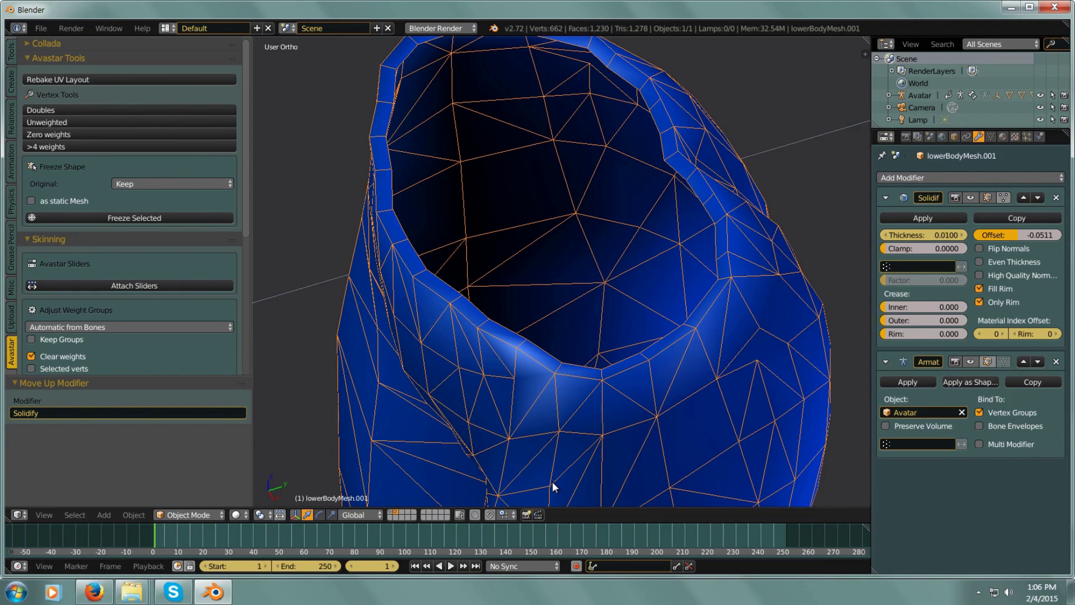
middle_click_drag(523, 158, 509, 288)
scroll(519, 293, "down", 4)
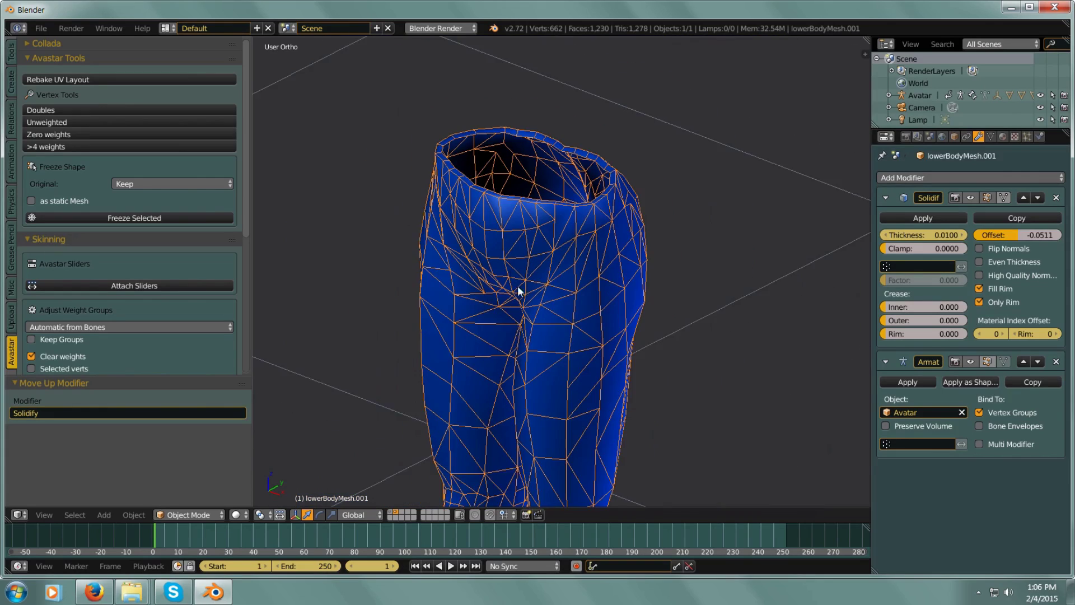
scroll(516, 237, "up", 3)
middle_click_drag(515, 233, 535, 280)
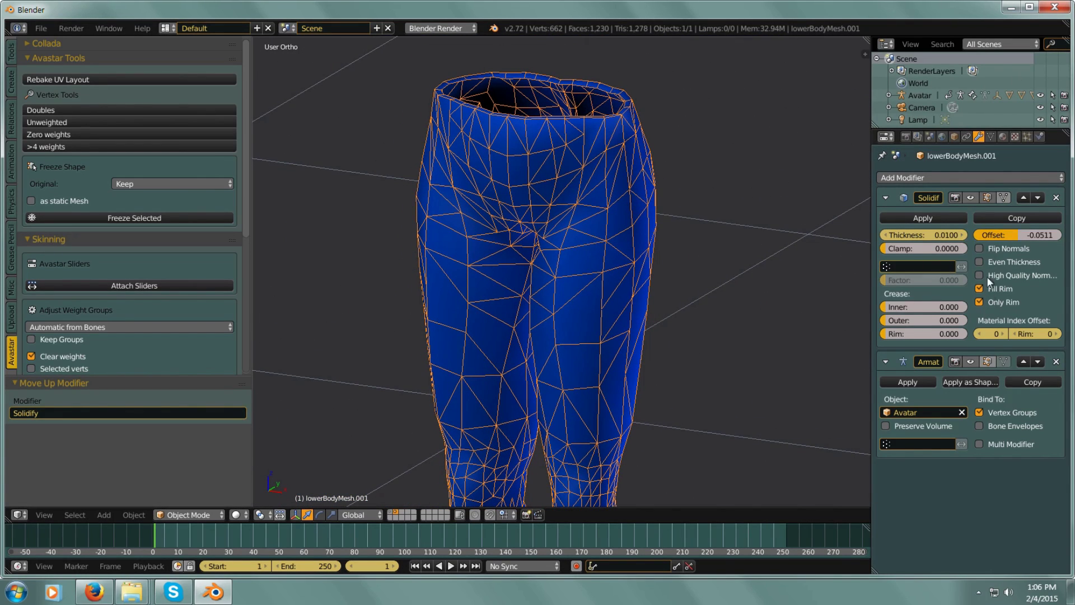
left_click(915, 217)
mouse_move(638, 283)
middle_mouse_down()
mouse_move(538, 289)
mouse_move(405, 473)
middle_mouse_up()
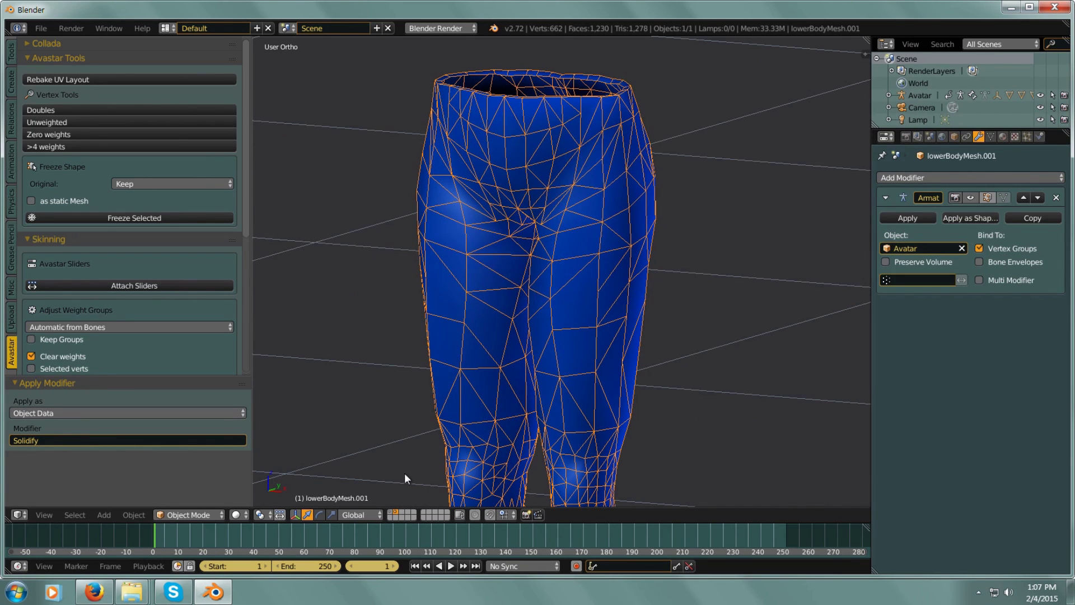
Display the avatar's layer 1 together with the pants and examine how the waistband sits against the body
left_click(391, 512, "shift")
middle_click_drag(561, 220, 526, 233)
mouse_move(516, 144)
middle_mouse_down()
mouse_move(571, 172)
mouse_move(516, 173)
mouse_move(533, 158)
middle_mouse_up()
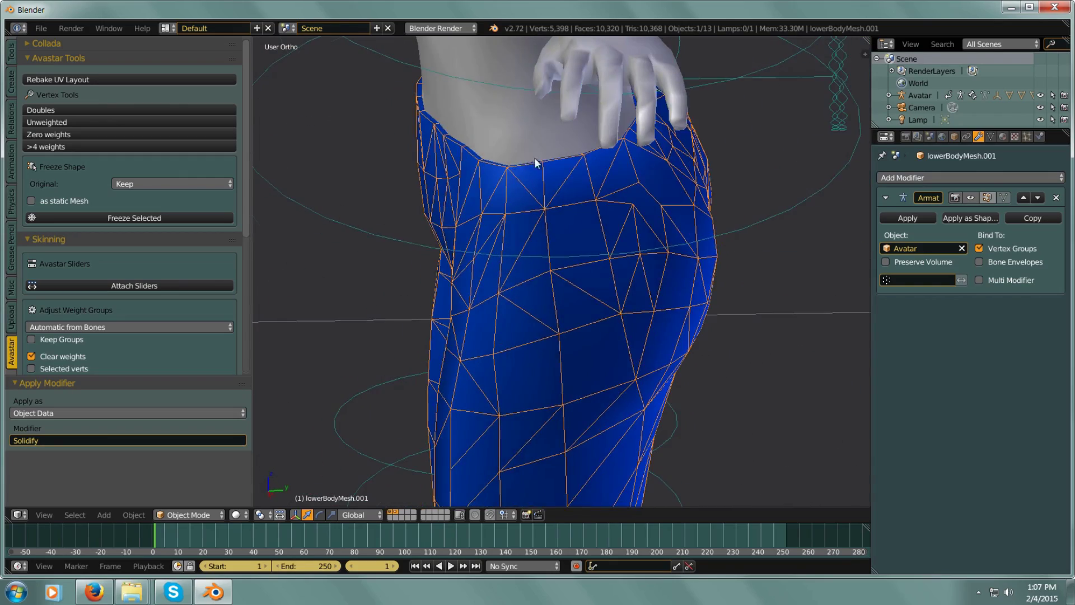
scroll(556, 170, "up", 2)
scroll(556, 170, "up", 1)
scroll(573, 207, "up", 2)
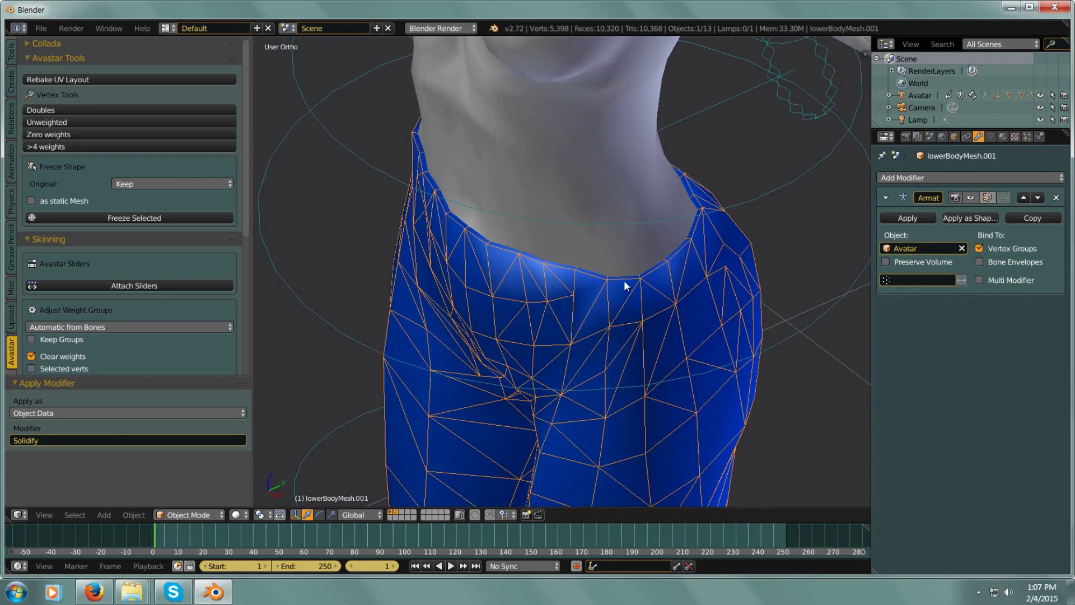
scroll(620, 254, "up", 2)
middle_click_drag(633, 264, 696, 259)
scroll(793, 180, "up", 1)
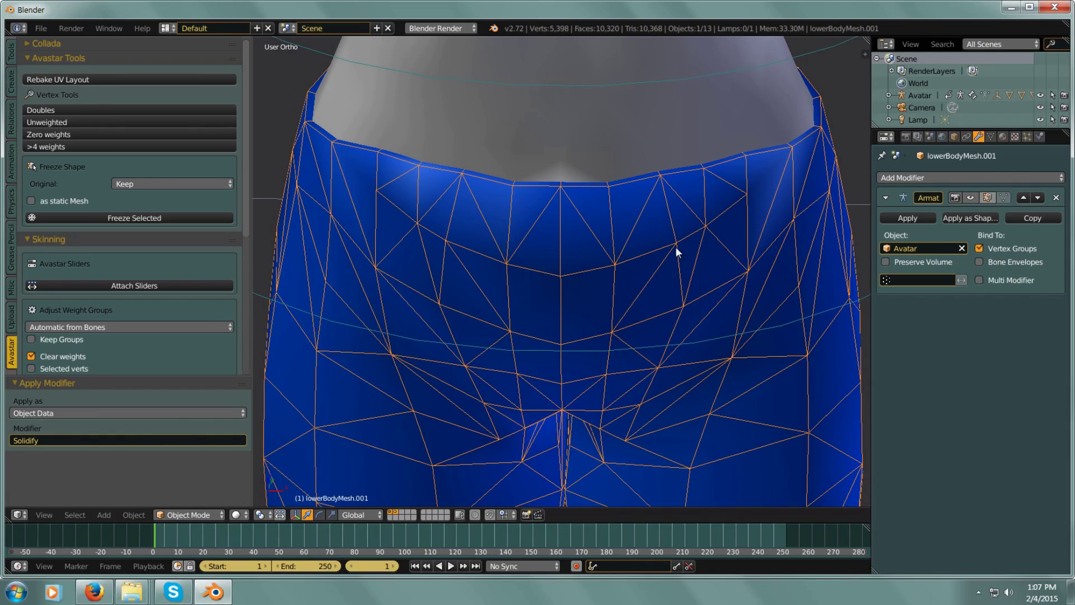
Examine how the pant legs and their hems fit around the avatar's ankles
scroll(610, 378, "down", 3)
middle_click_drag(609, 377, 584, 275, "shift")
scroll(634, 195, "up", 2)
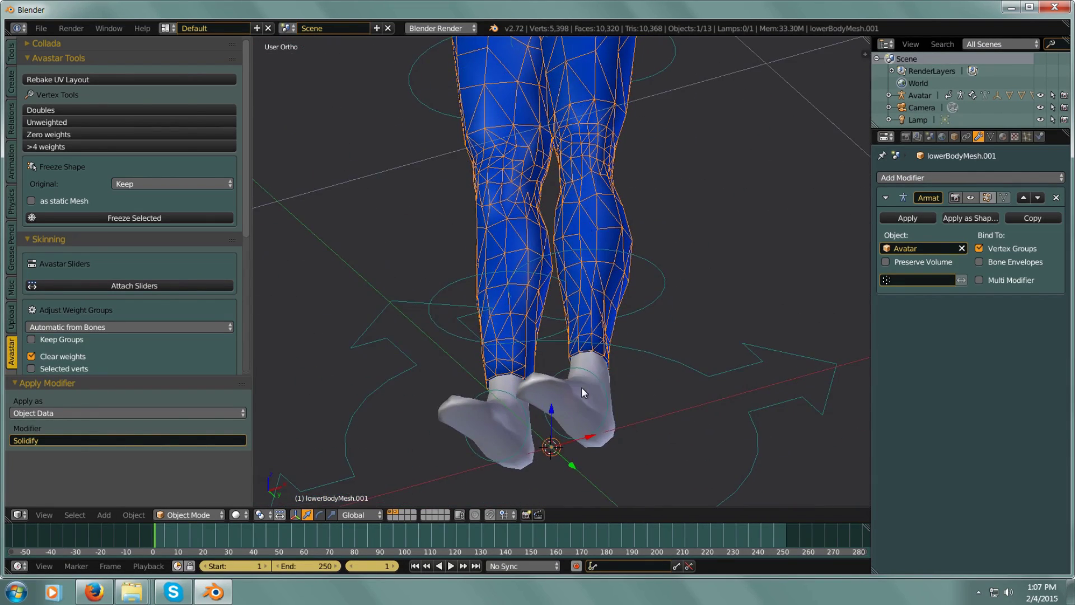
scroll(595, 336, "up", 4)
middle_click_drag(596, 336, 645, 252)
scroll(634, 306, "down", 2)
scroll(645, 252, "up", 6, "shift")
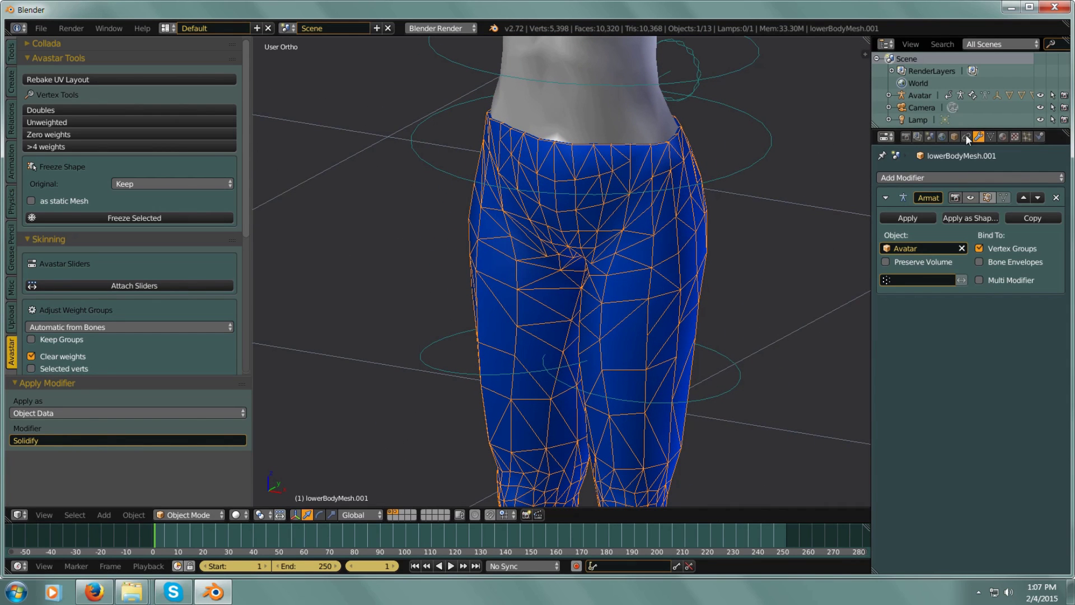
Add a second Solidify modifier to the pants and move it above the Armature modifier, with only layer 2 displayed
left_click(979, 177)
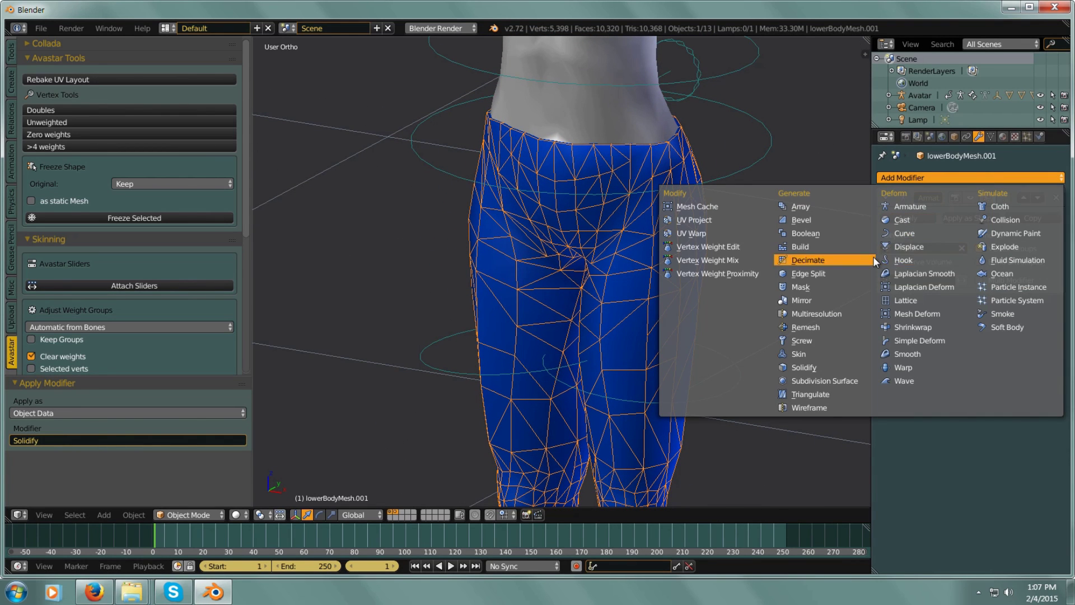
left_click(809, 371)
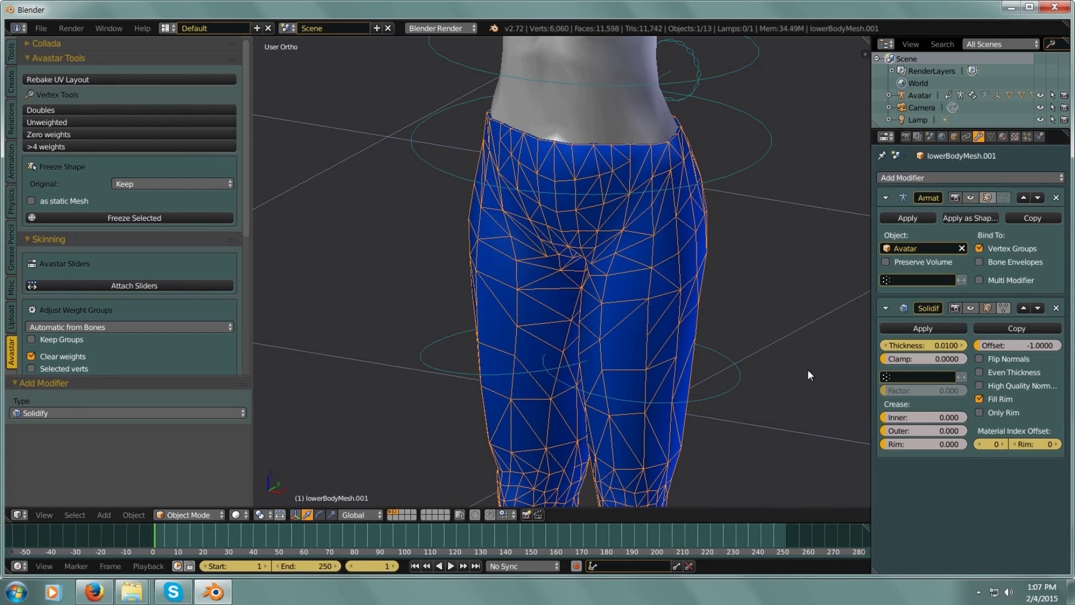
left_click(397, 513)
middle_click_drag(596, 166, 552, 106)
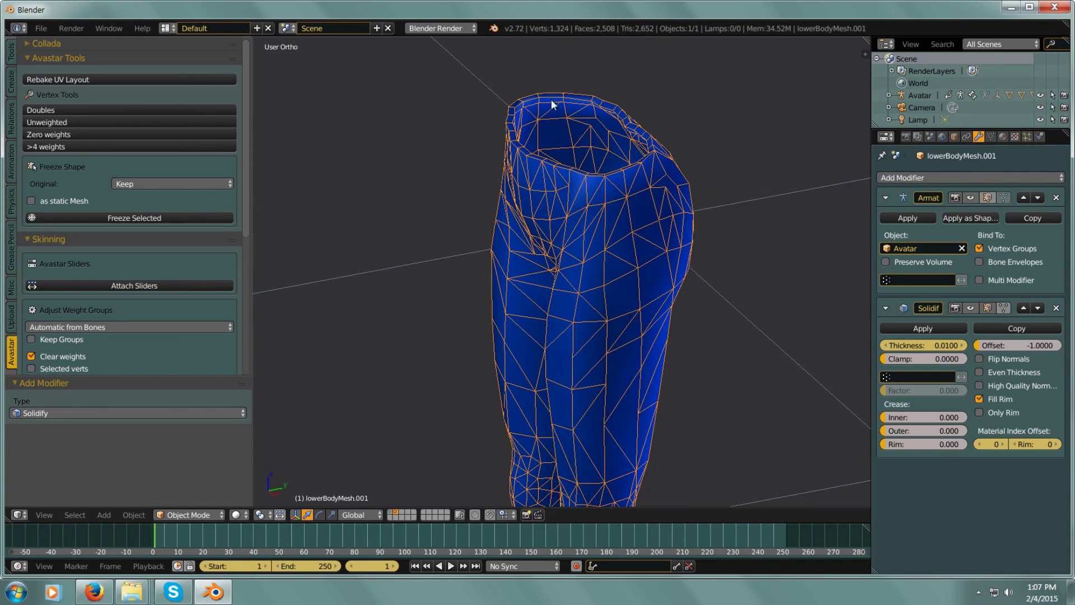
scroll(550, 84, "up", 5)
middle_click_drag(561, 148, 577, 112)
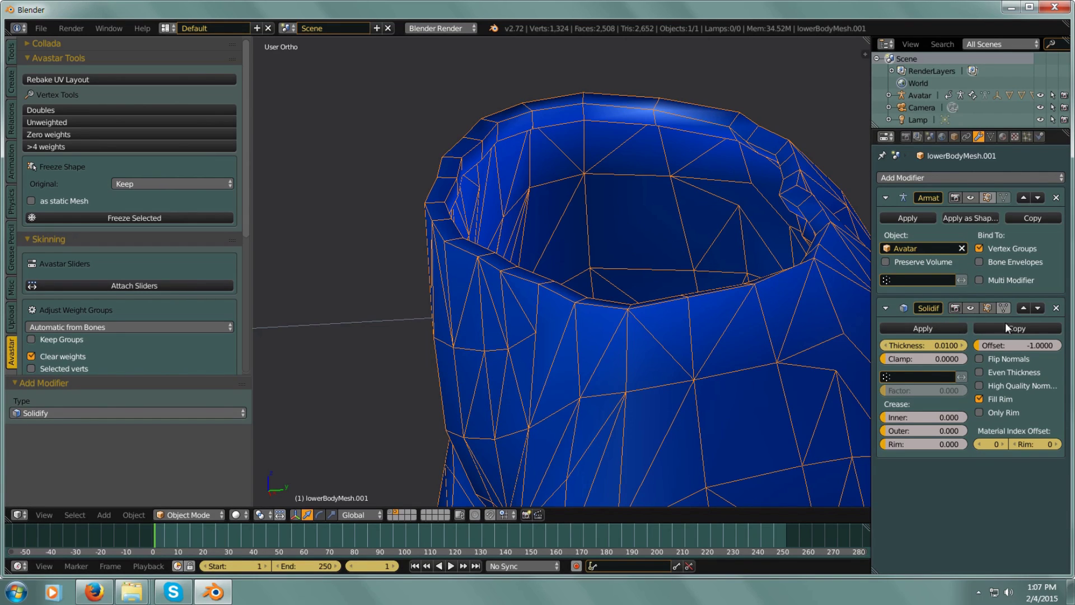
left_click(1022, 308)
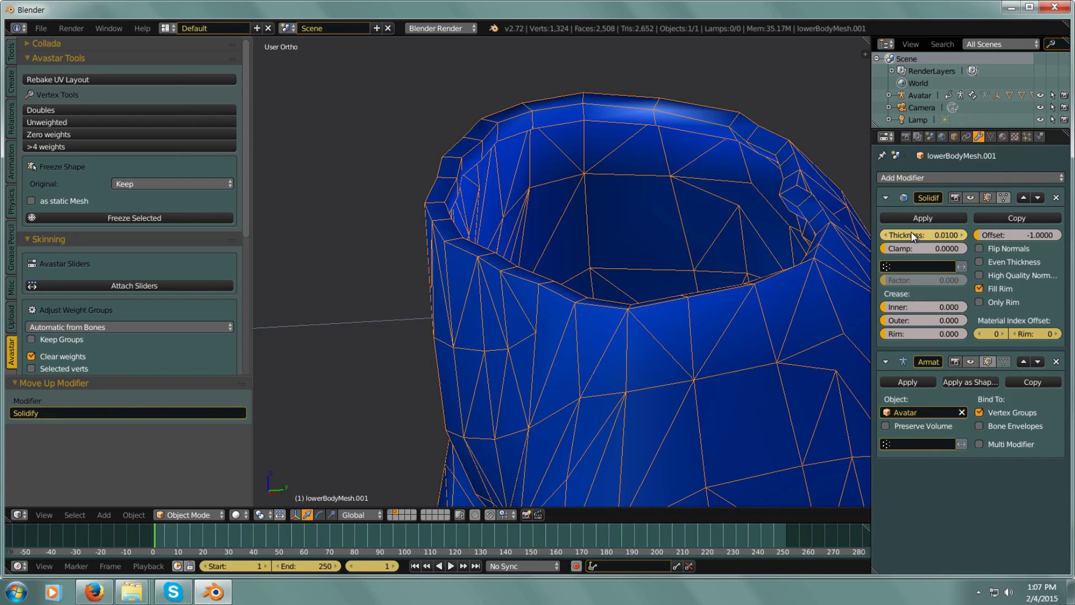
Restrict the second Solidify modifier to Only Rim and apply it to the pants
left_click(982, 302)
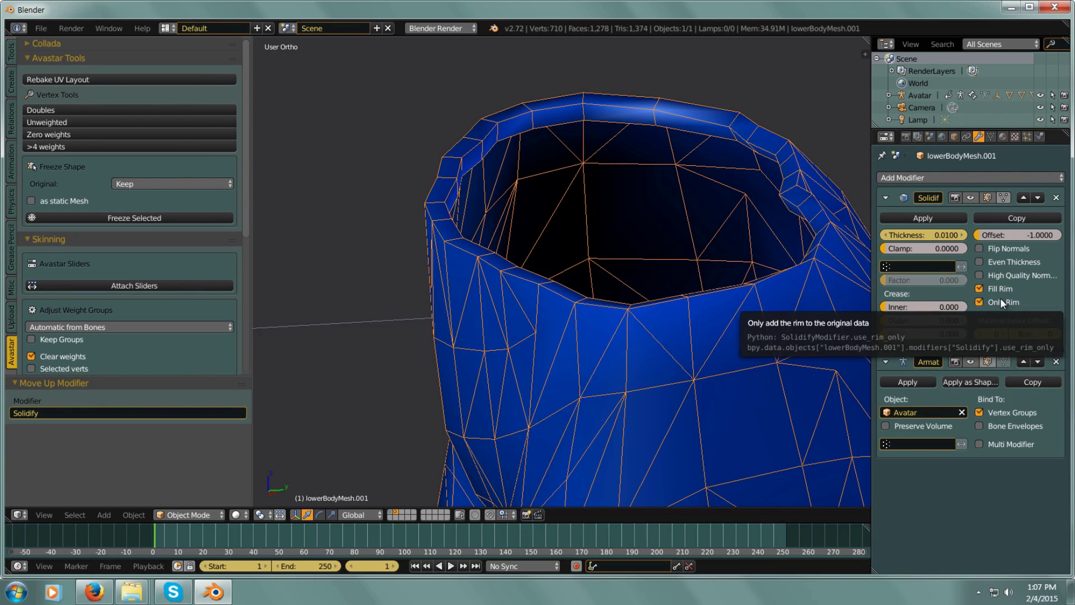
left_click(941, 218)
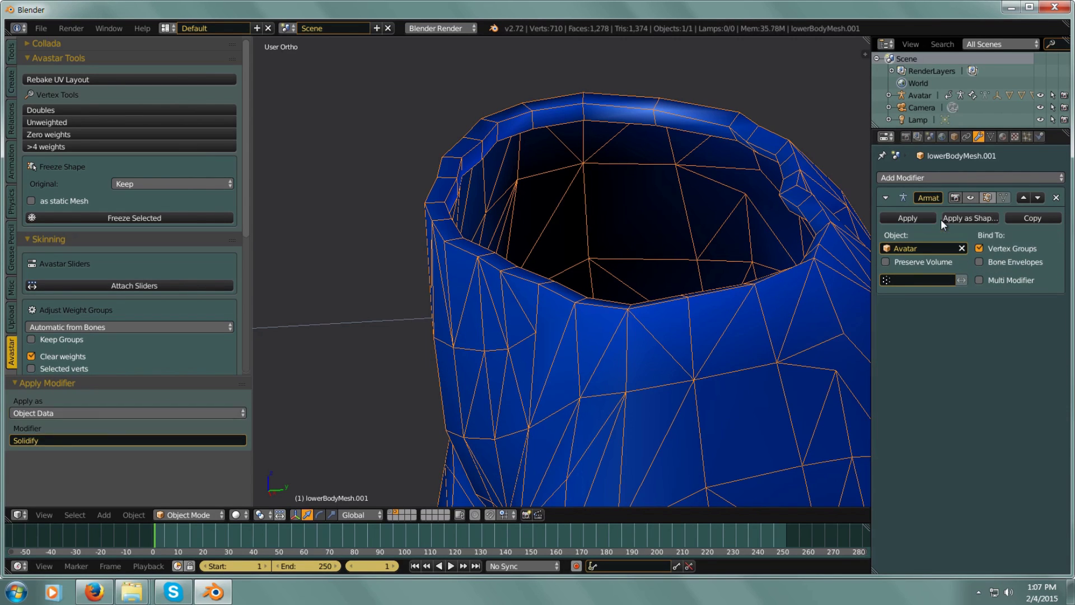
middle_click_drag(552, 112, 553, 136)
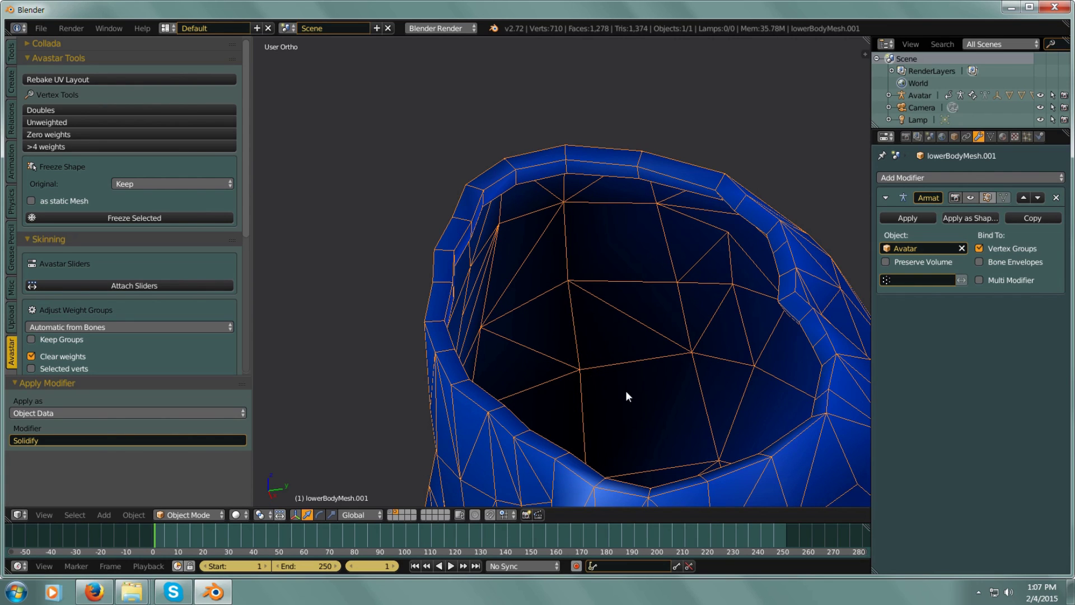
Enter Edit Mode on the pants, switch to edge selection and limit the selection to visible geometry
key("Tab")
left_click(706, 389)
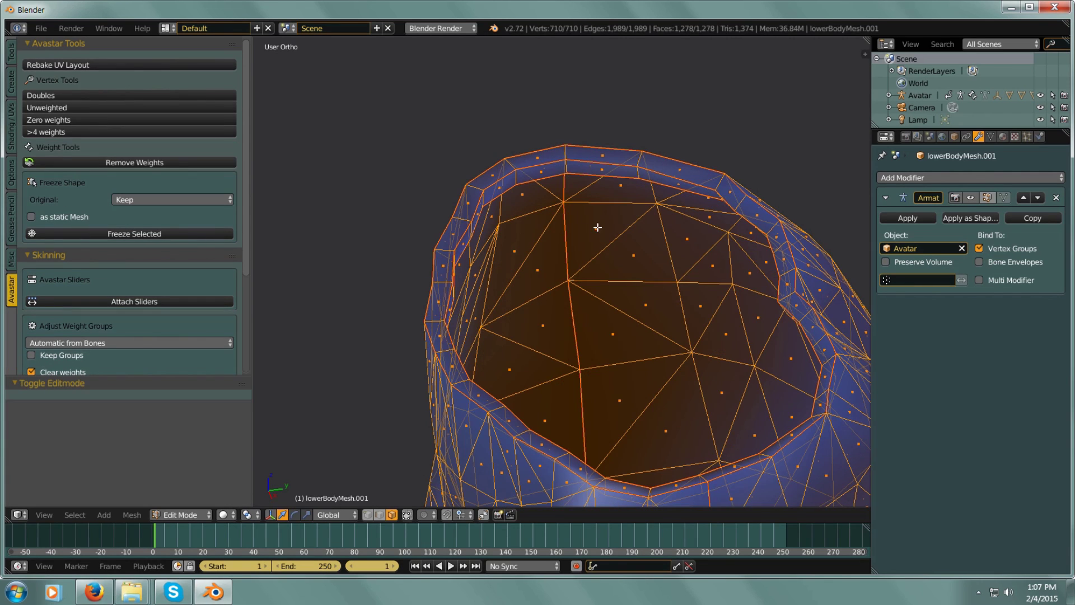
right_click(588, 175)
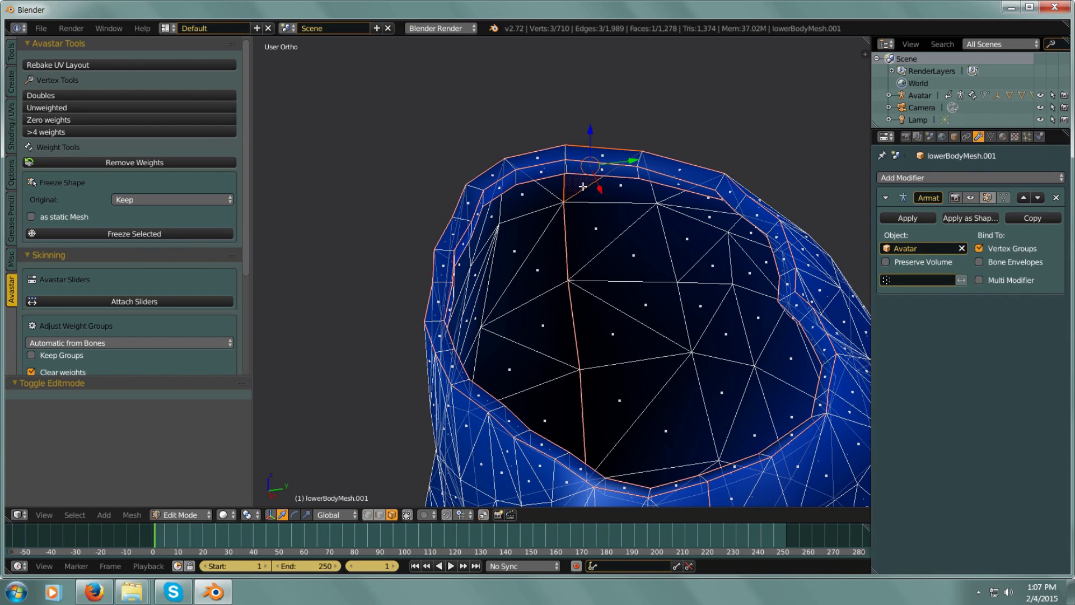
middle_click_drag(583, 187, 425, 392)
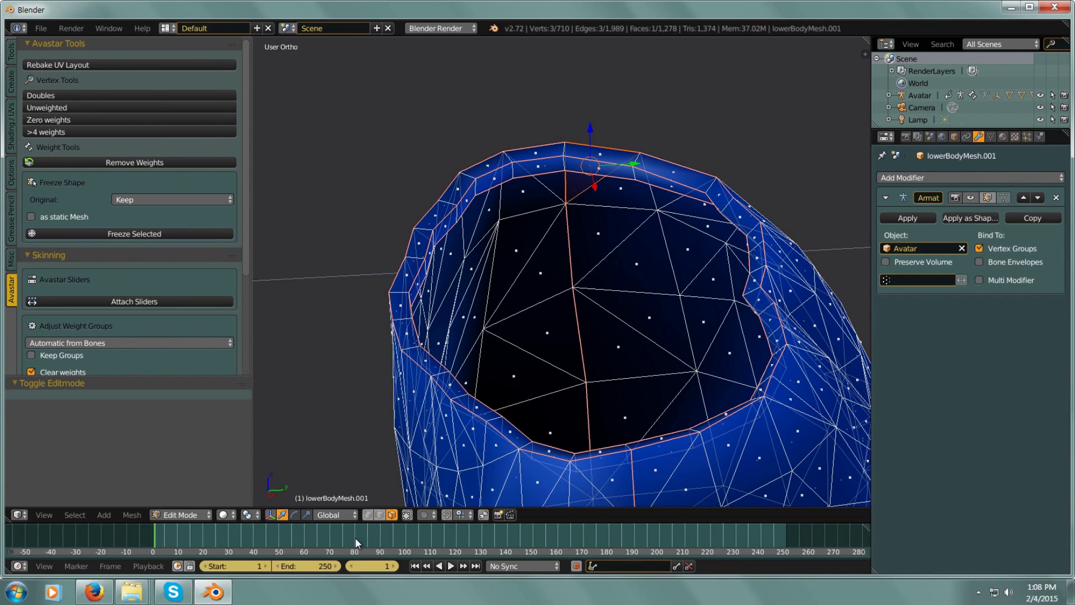
left_click(379, 514)
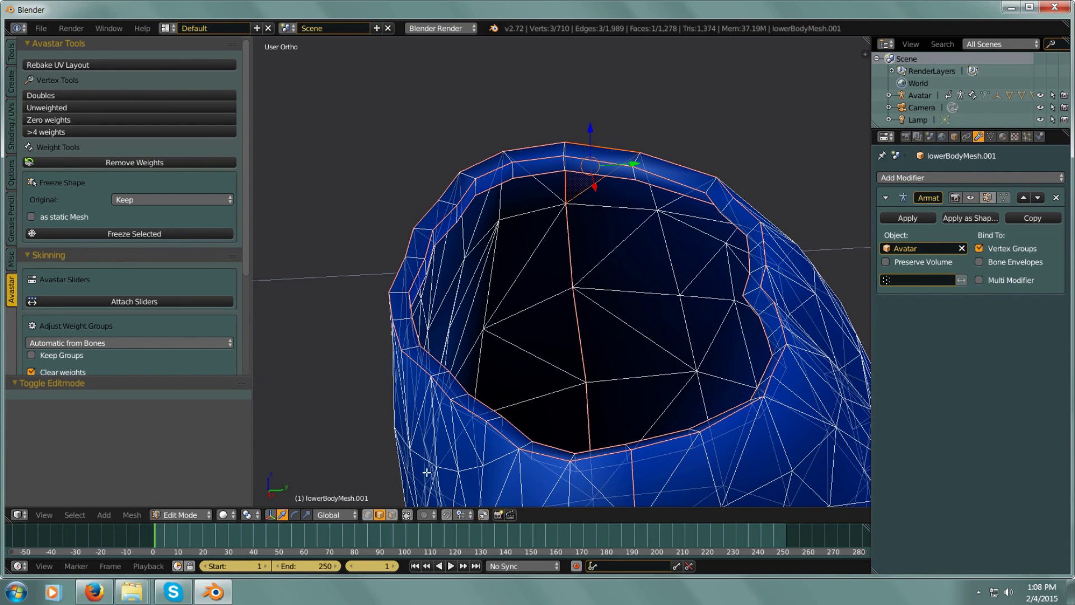
scroll(546, 260, "up", 5)
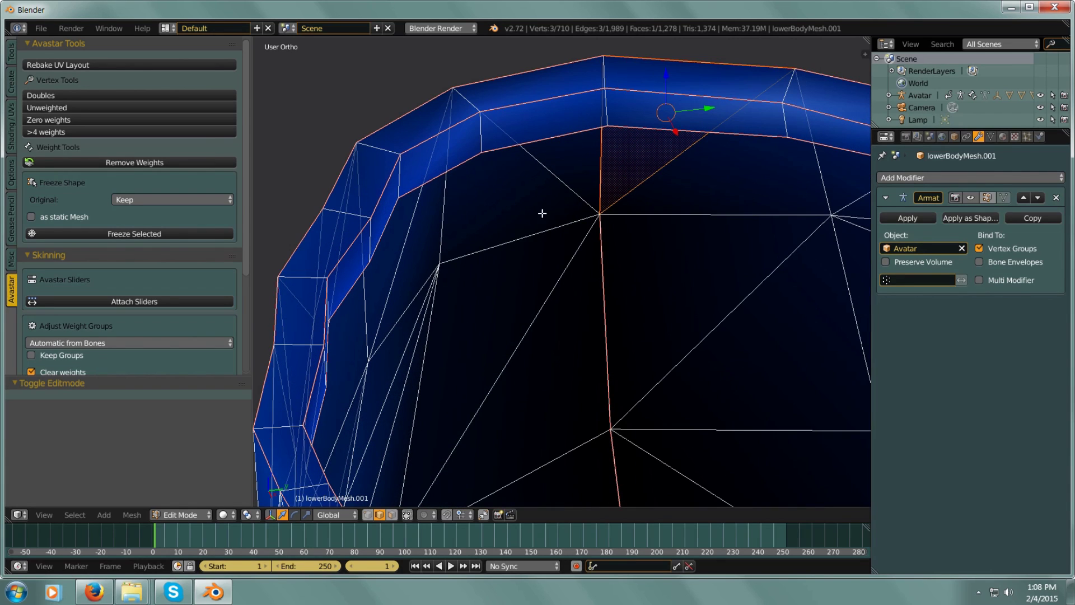
left_click(408, 514)
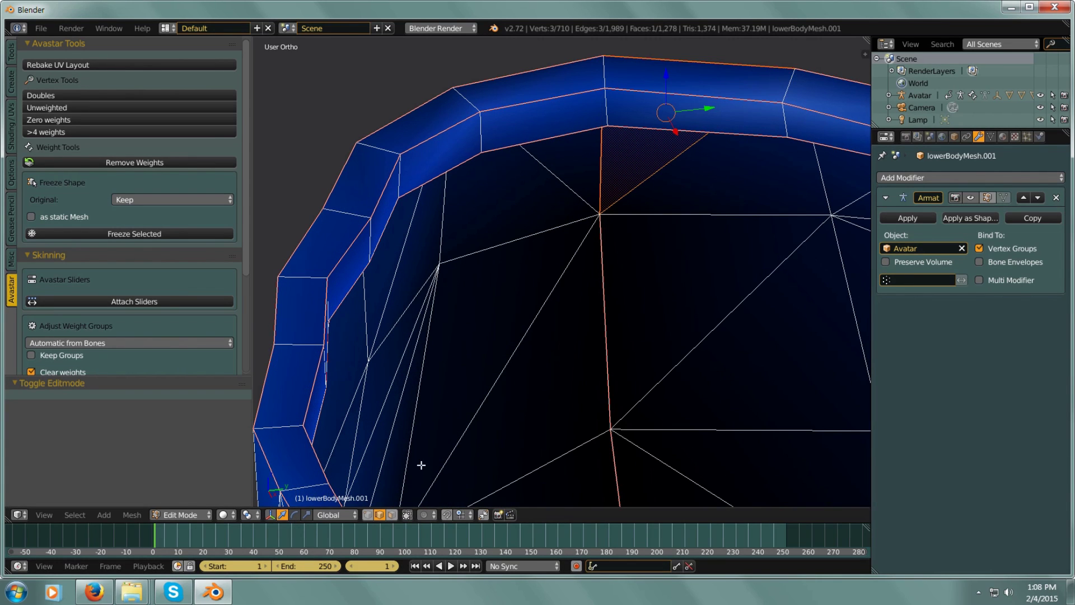
Select the innermost edge loop running around the inside of the waistband
right_click(546, 141)
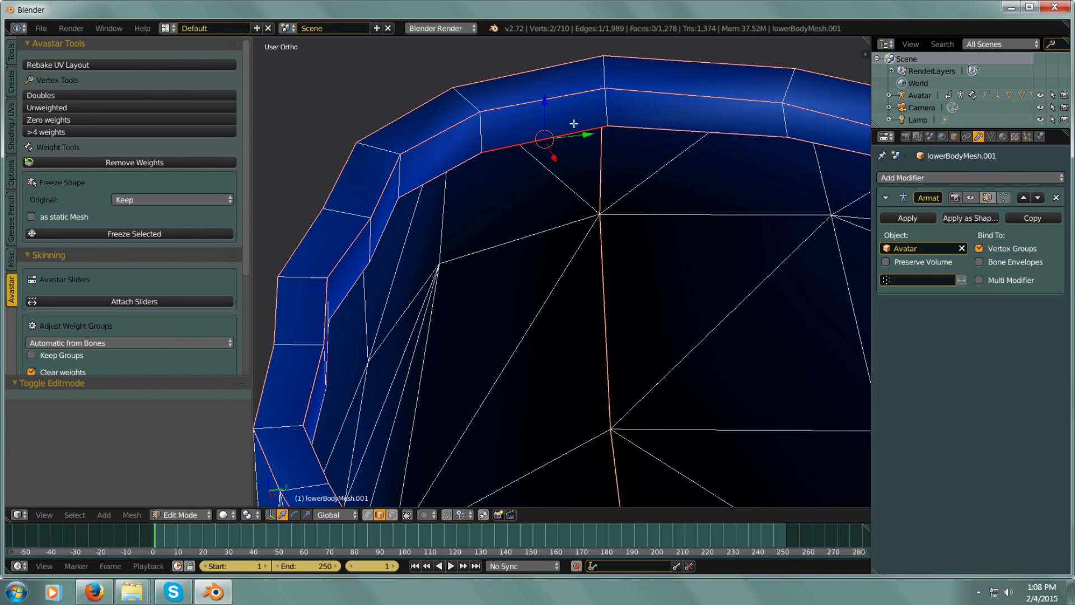
left_click(657, 130, "alt")
scroll(667, 192, "down", 2)
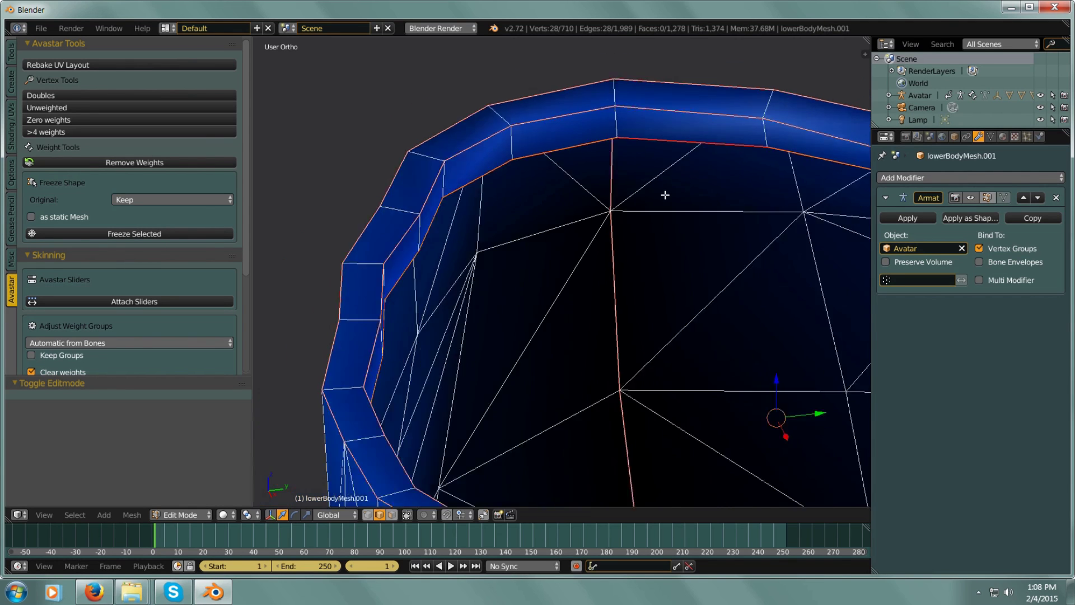
middle_click_drag(667, 192, 709, 217)
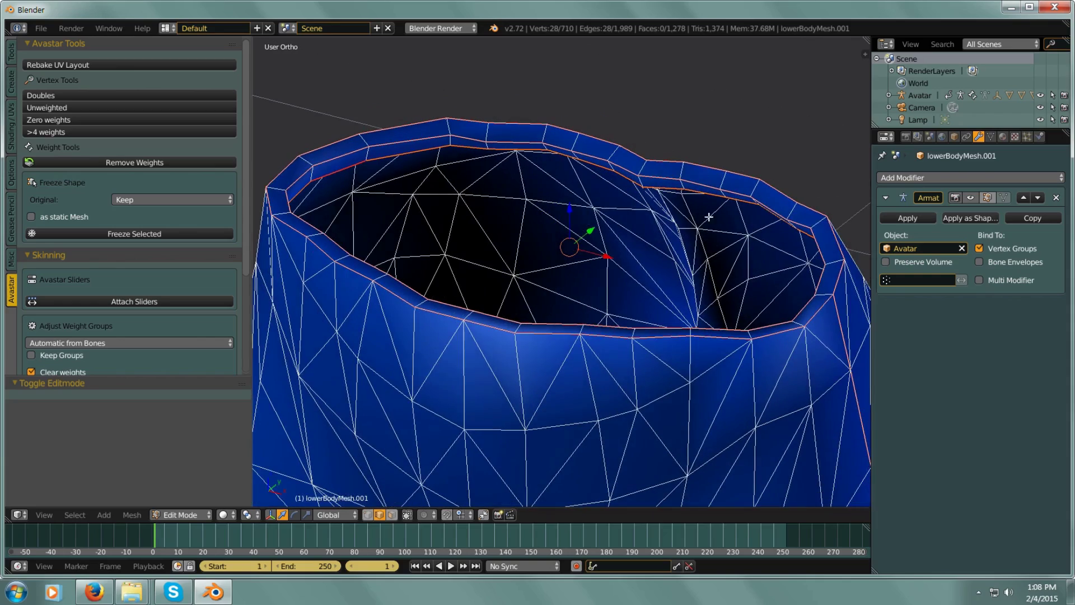
Scale the inner waistband loop to about 0.84 and lower it by about 0.010 along Z
key("s")
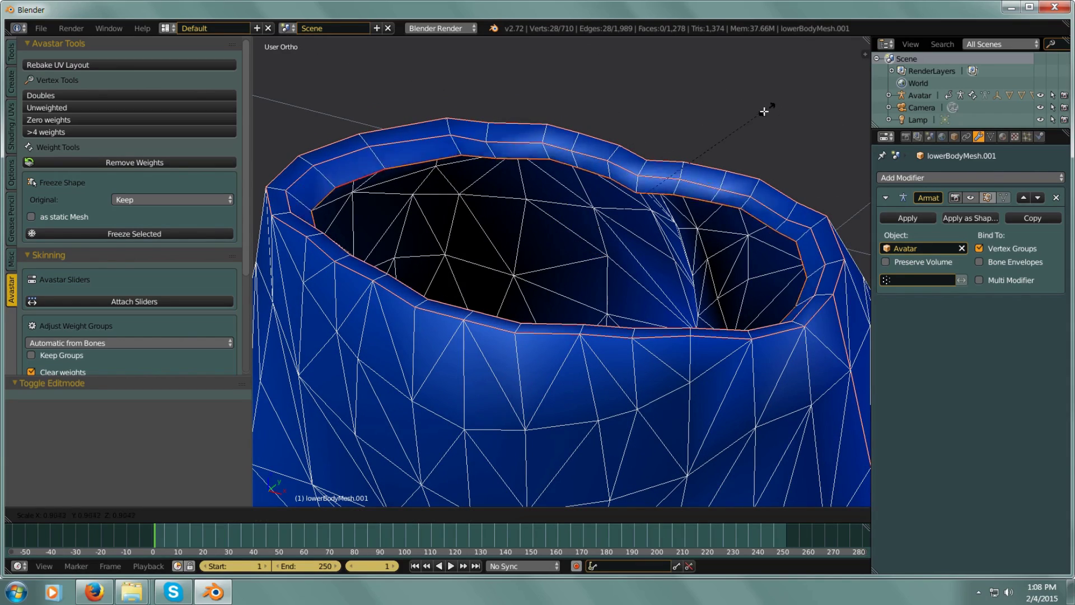
left_click(725, 157)
middle_click_drag(726, 157, 654, 157)
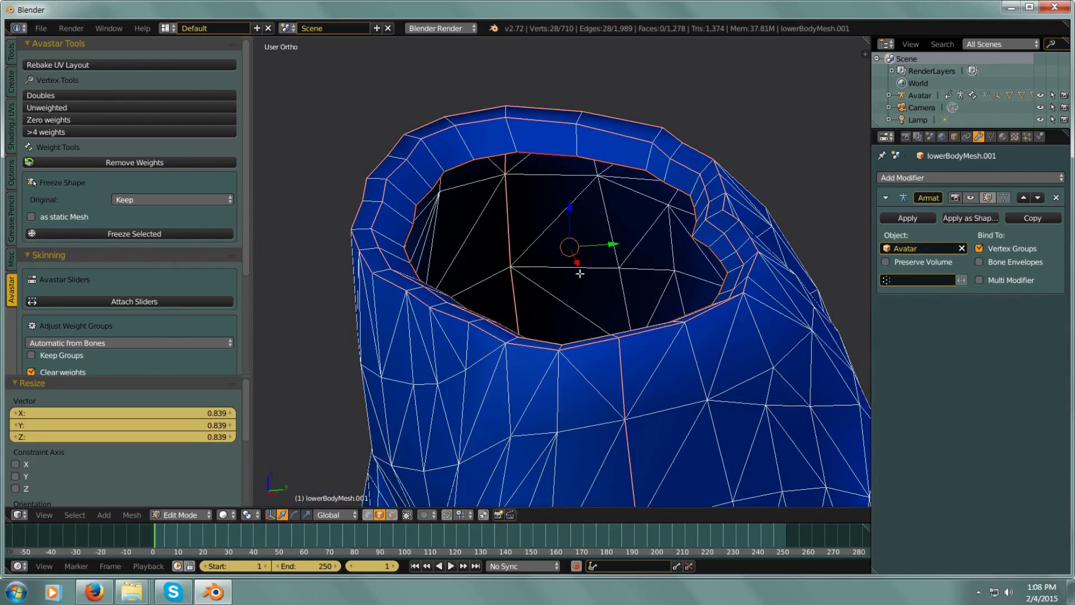
key("g")
key("z")
left_click(565, 230)
middle_click_drag(565, 230, 643, 228)
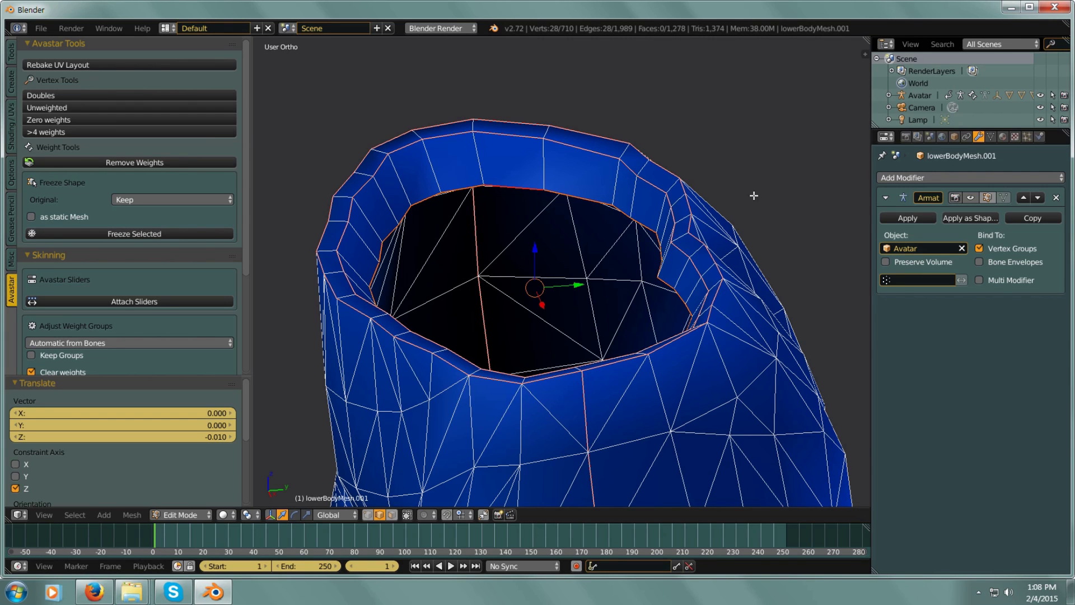
Shrink the inner waistband loop further by a factor of about 0.87 and lower it by about 0.008 along Z
key("s")
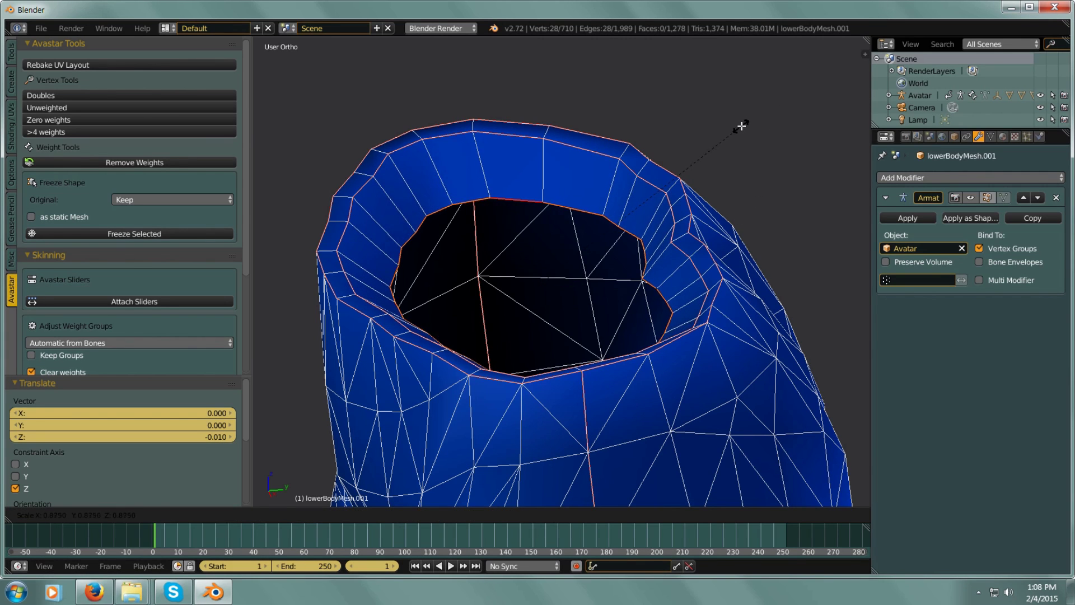
left_click(742, 124)
middle_click_drag(705, 169, 708, 202)
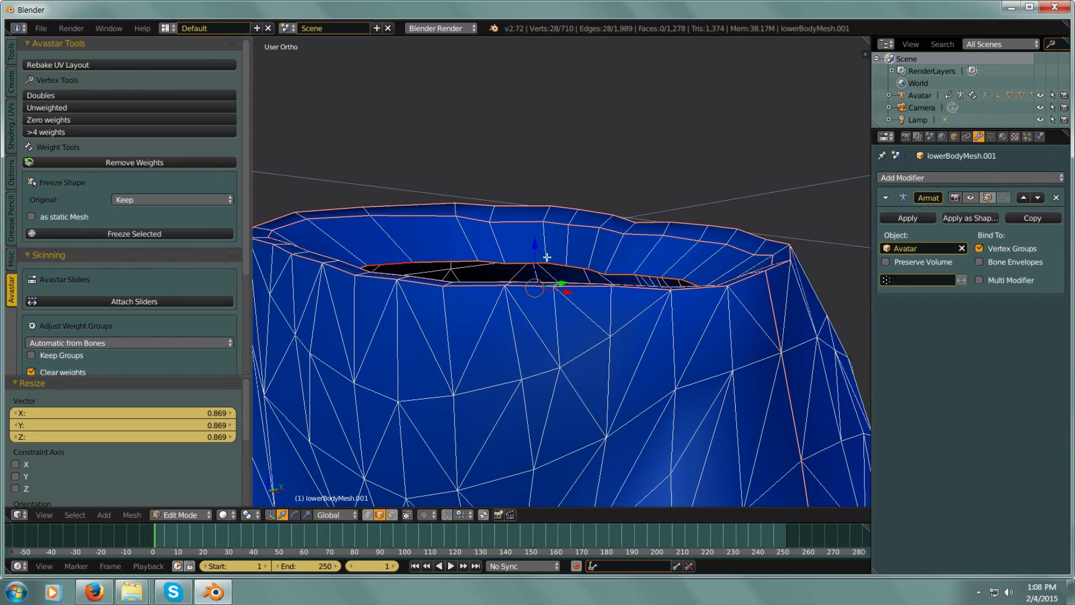
key("g")
key("z")
left_click(538, 259)
middle_click_drag(537, 259, 586, 253)
Select the innermost edge loop inside one of the pants' leg openings
scroll(599, 263, "down", 5)
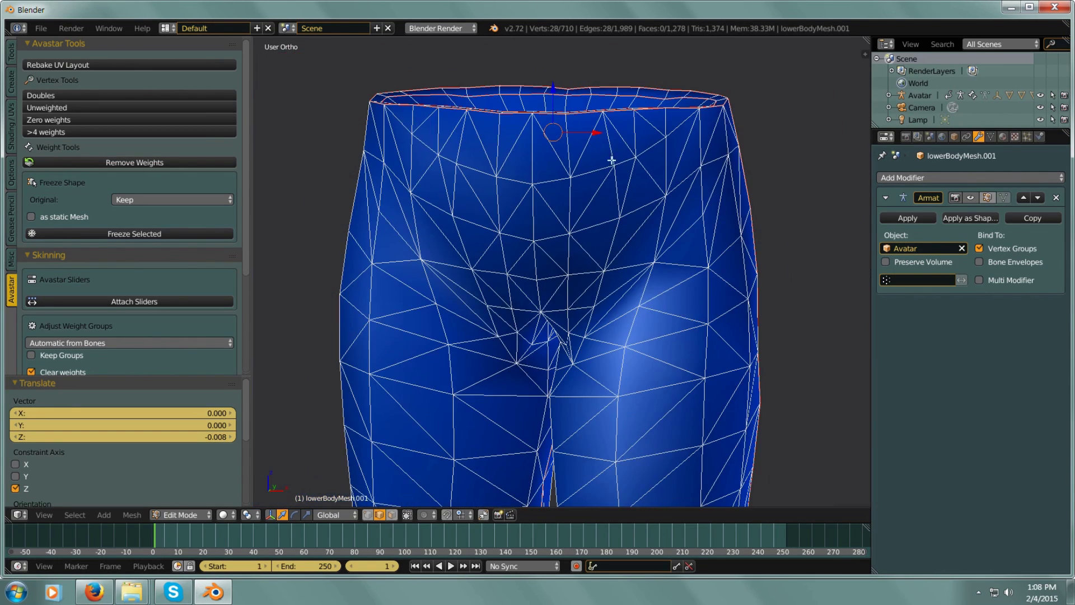
scroll(595, 205, "down", 3)
middle_click_drag(590, 166, 584, 120, "shift")
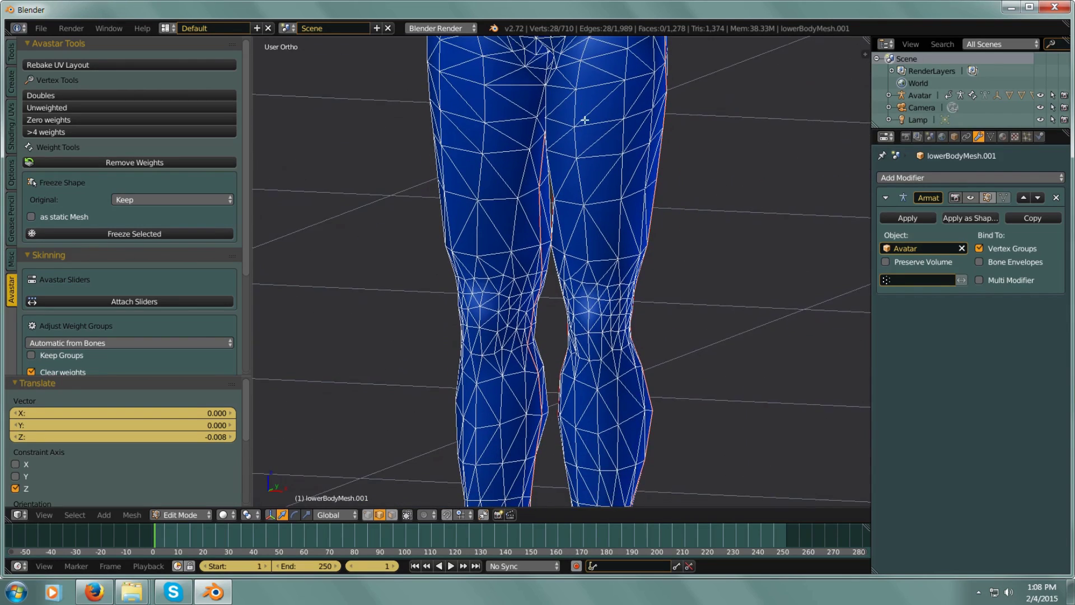
middle_click_drag(582, 407, 603, 230, "shift")
scroll(603, 231, "up", 5)
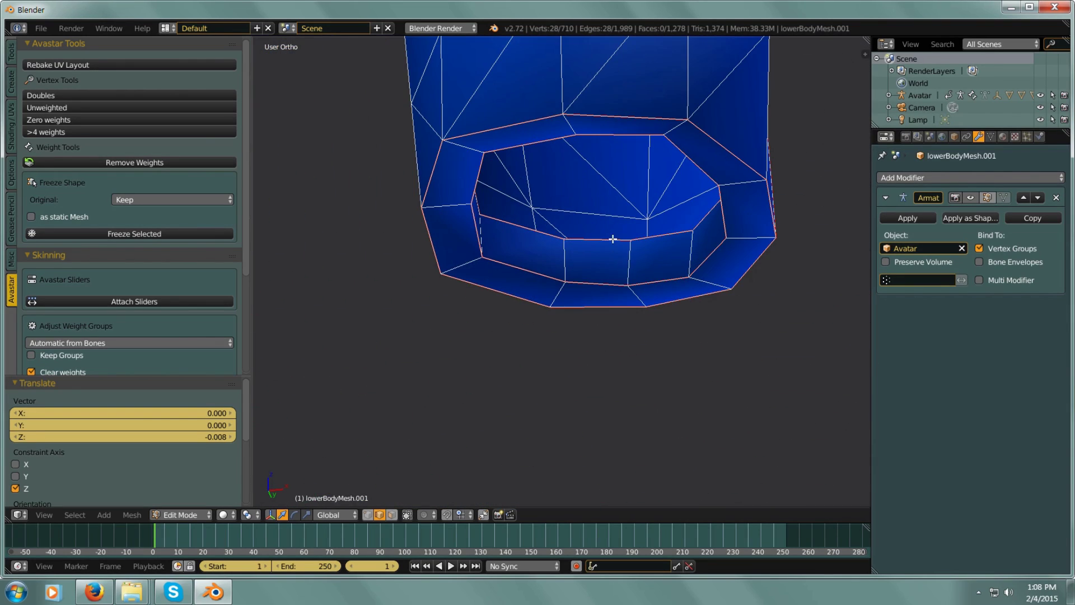
right_click(612, 239)
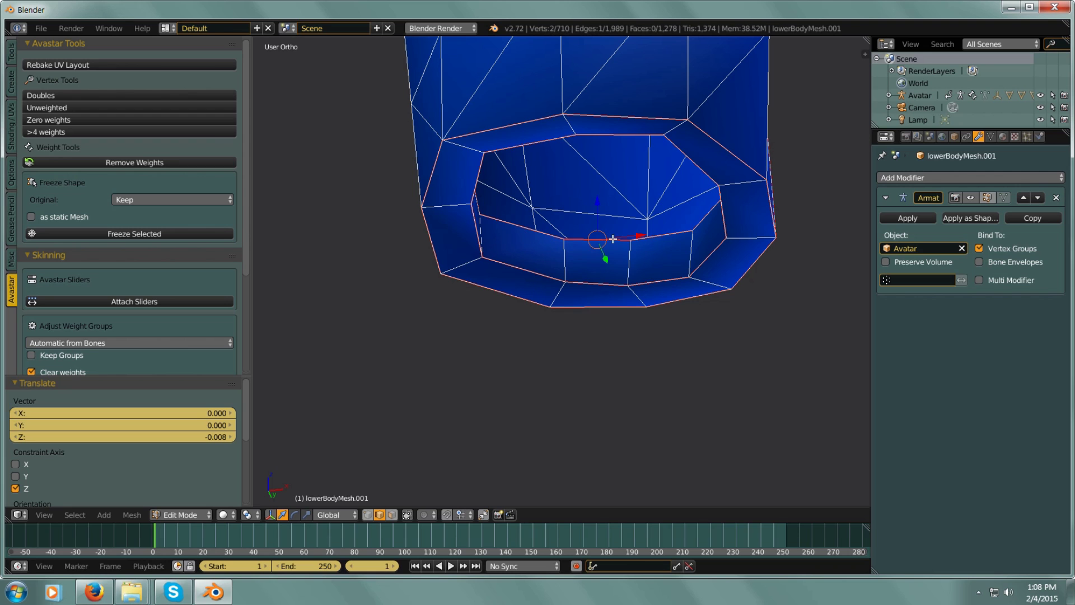
right_click(662, 236, "alt")
middle_click_drag(655, 284, 640, 320)
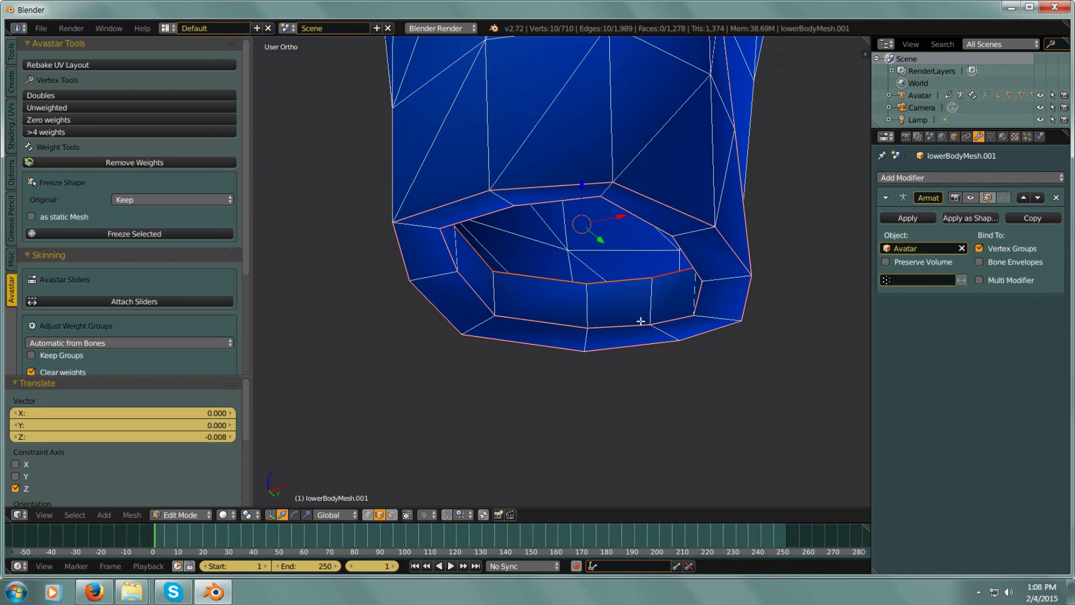
Turn on X Mirror and Topology Mirror so edits to one leg opening carry over to the other
scroll(559, 333, "down", 5)
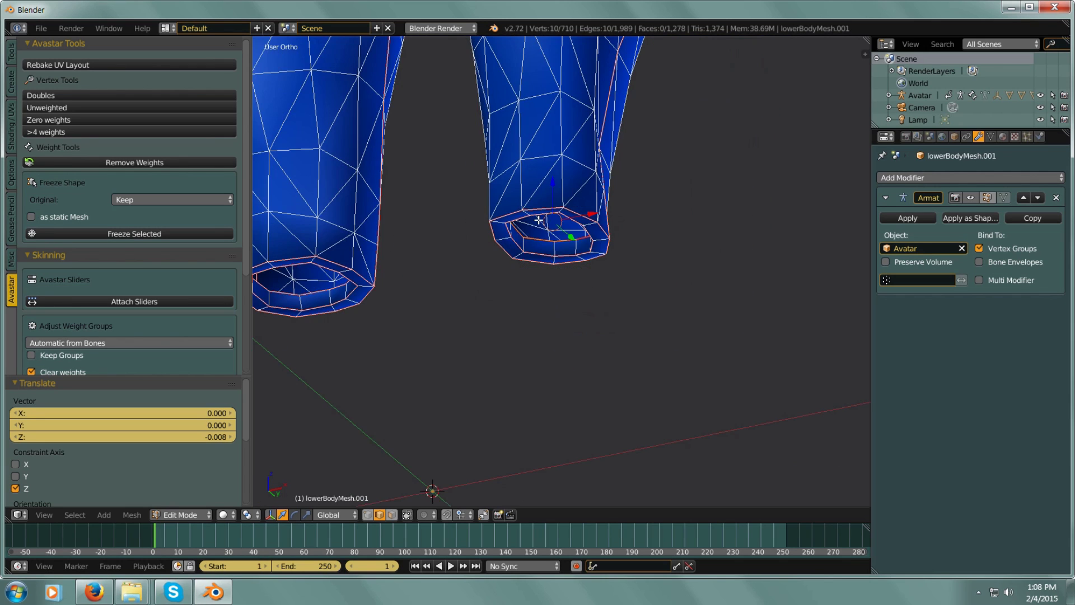
middle_click_drag(559, 334, 305, 206)
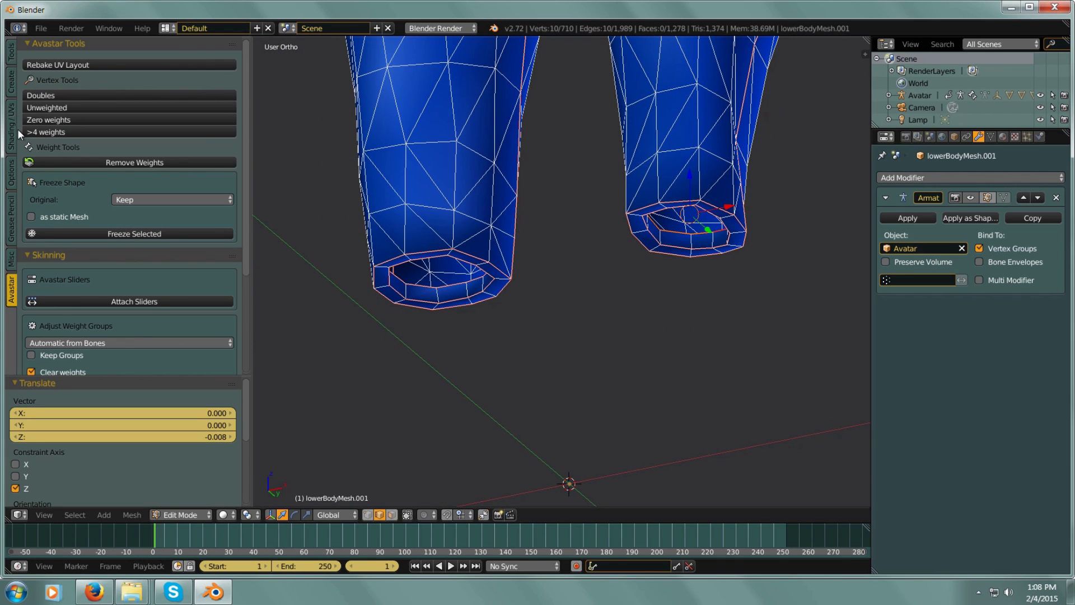
left_click(11, 172)
left_click(29, 61)
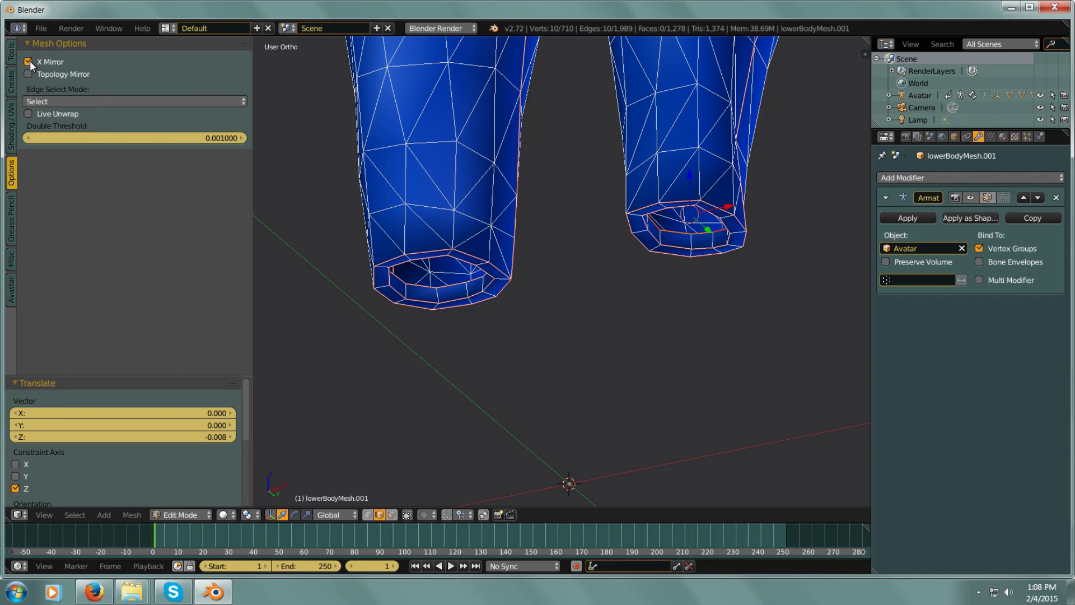
left_click(28, 75)
middle_click_drag(457, 264, 749, 322)
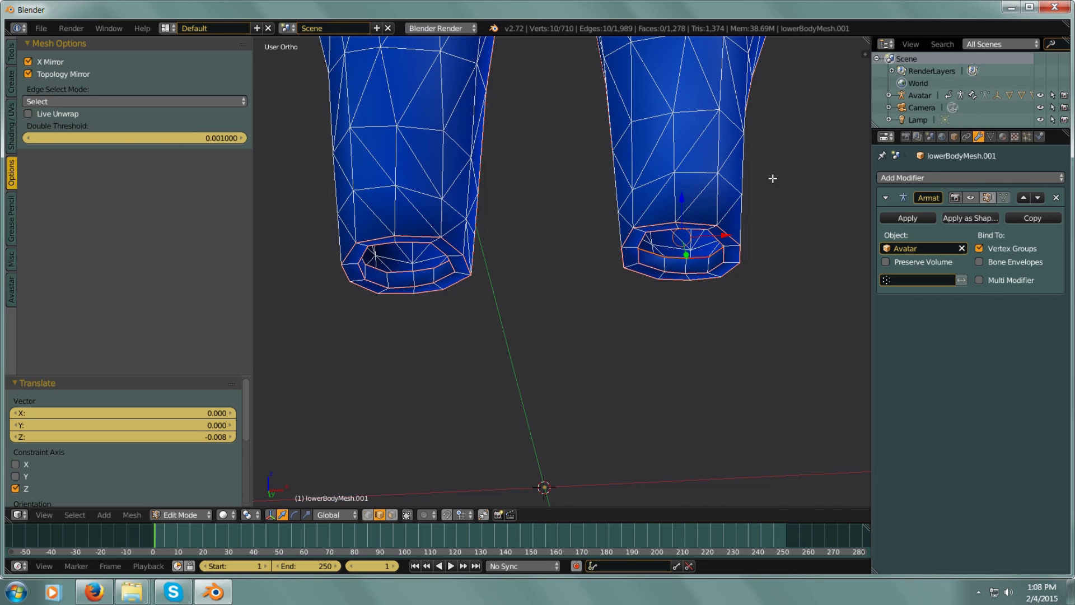
Scale the leg opening's inner loop to about 0.73 and raise it by about 0.013 along Z
key("s")
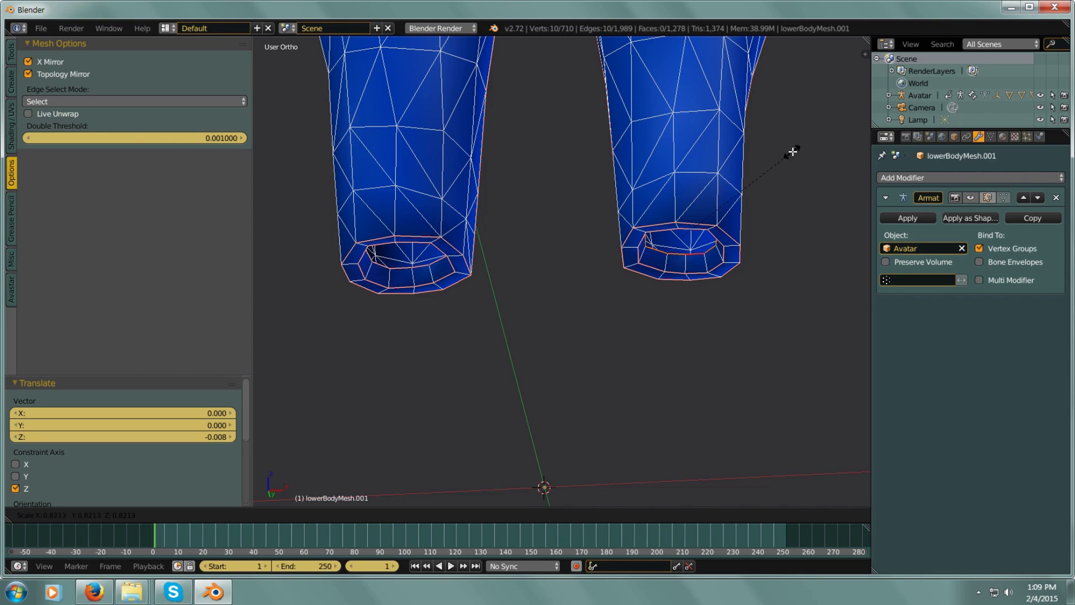
left_click(779, 157)
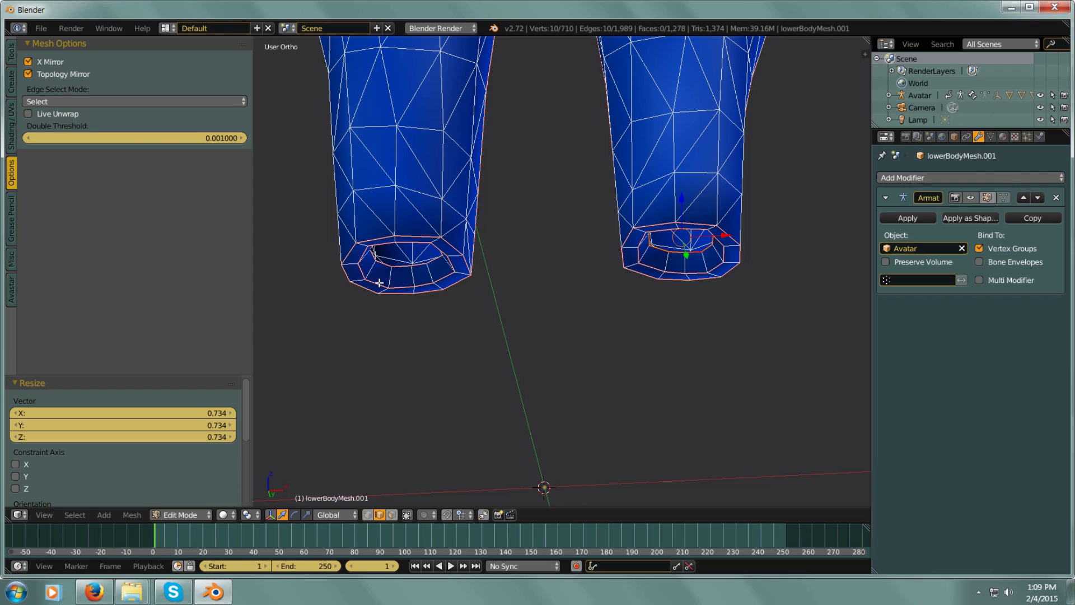
key("g")
key("z")
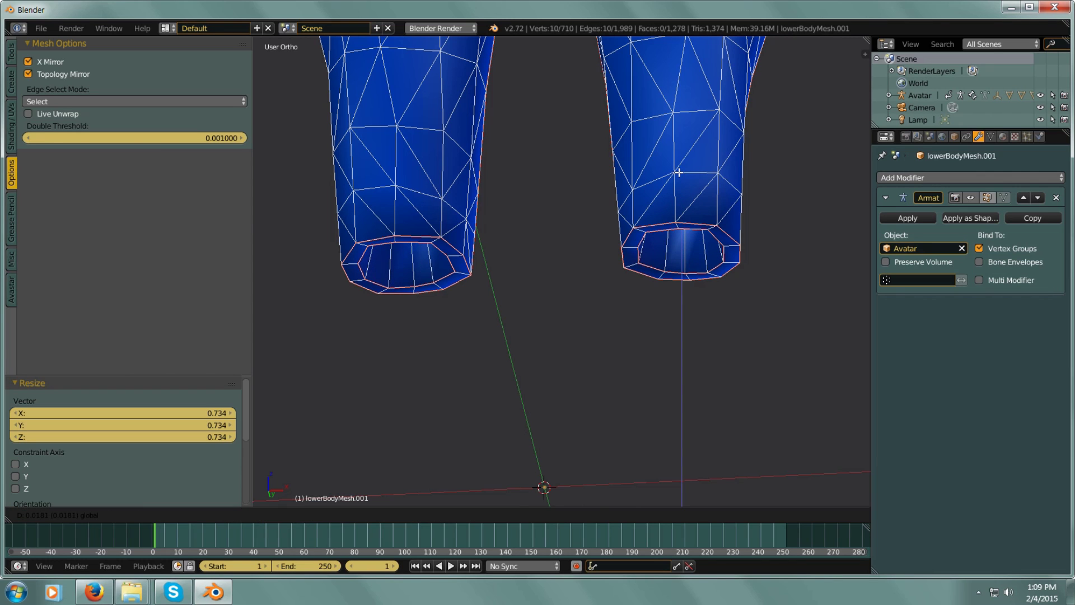
left_click(682, 180)
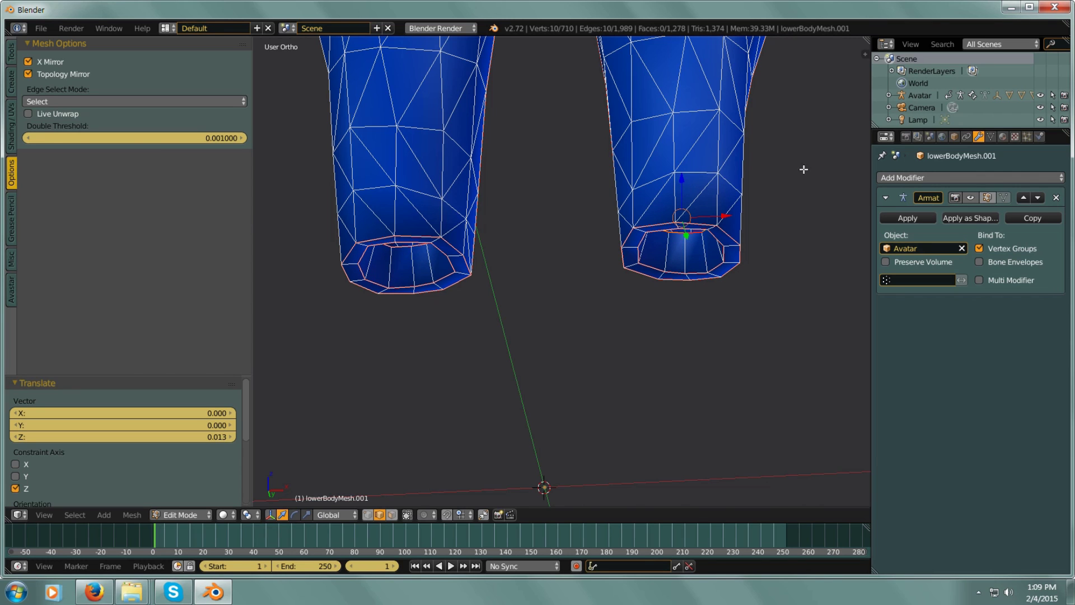
Shrink the raised inner loop of the leg opening further by a factor of about 0.75
key("s")
left_click(775, 181)
scroll(745, 224, "up", 2, "shift")
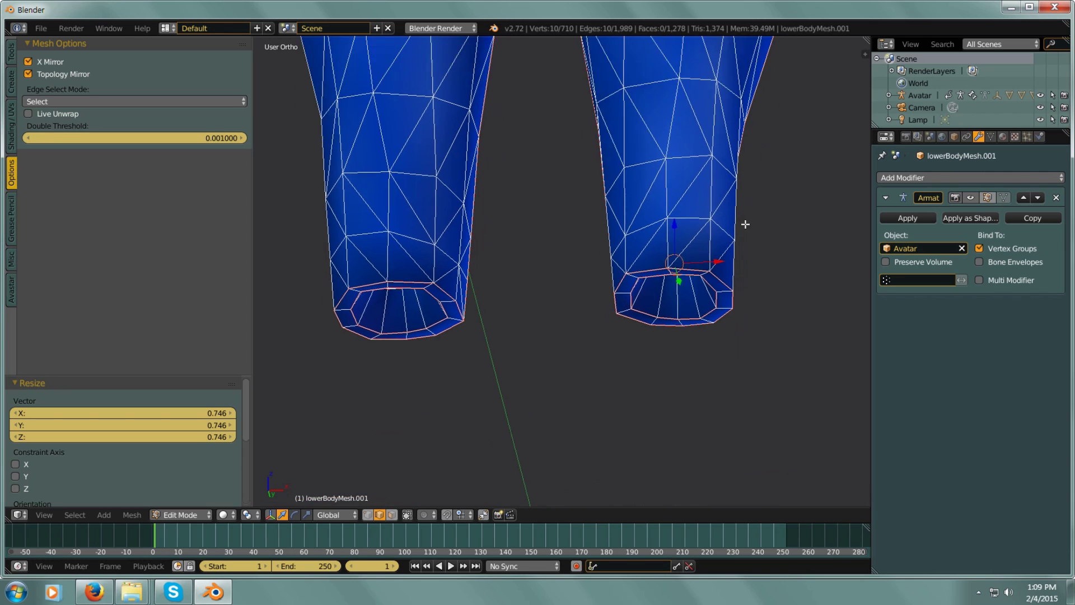
scroll(746, 224, "down", 4)
scroll(691, 413, "up", 3)
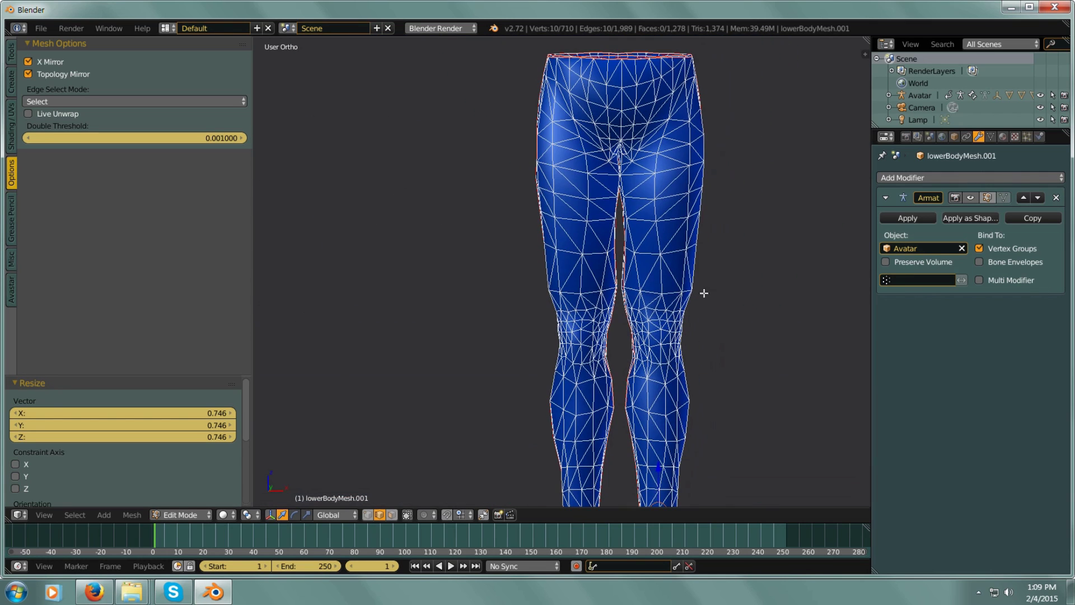
scroll(711, 280, "up", 2, "shift")
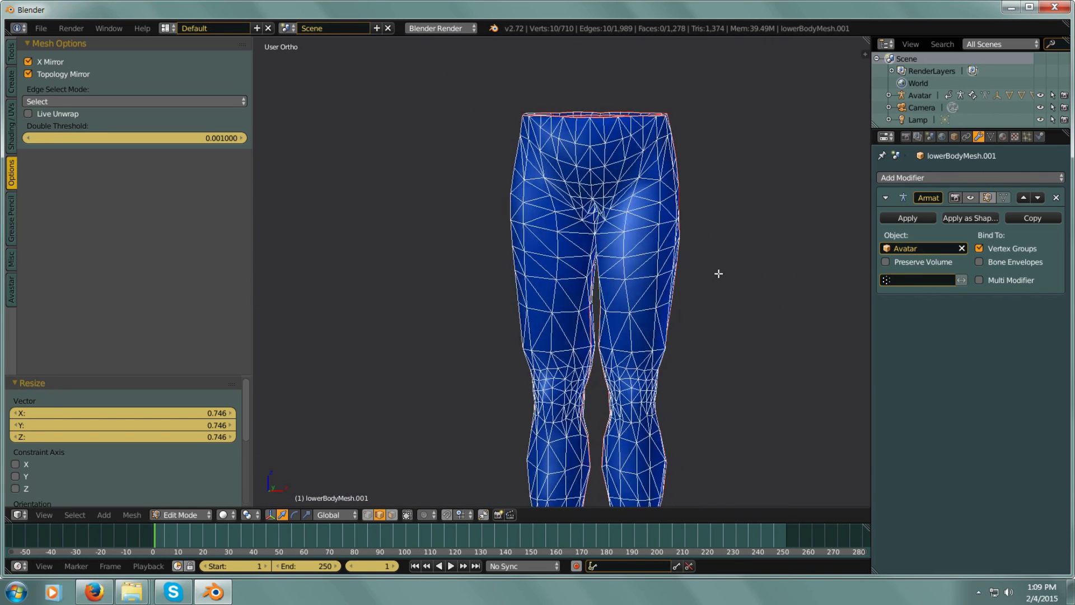
middle_click_drag(719, 273, 660, 263, "shift")
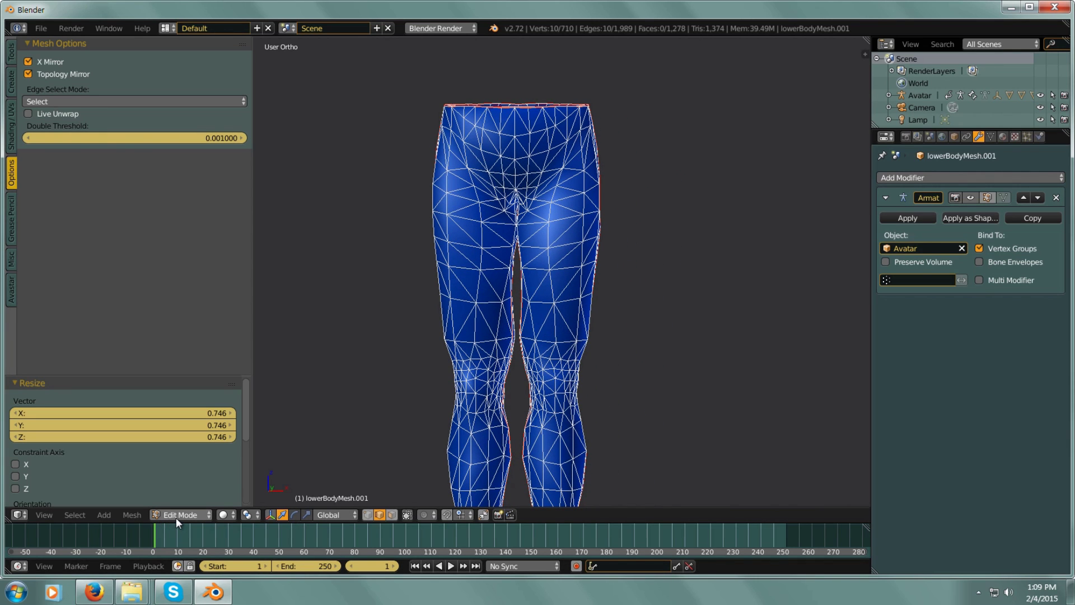
Switch to the UV Editing layout, select the whole pants mesh and turn on UV and mesh selection sync
left_click(167, 28)
left_click(186, 148)
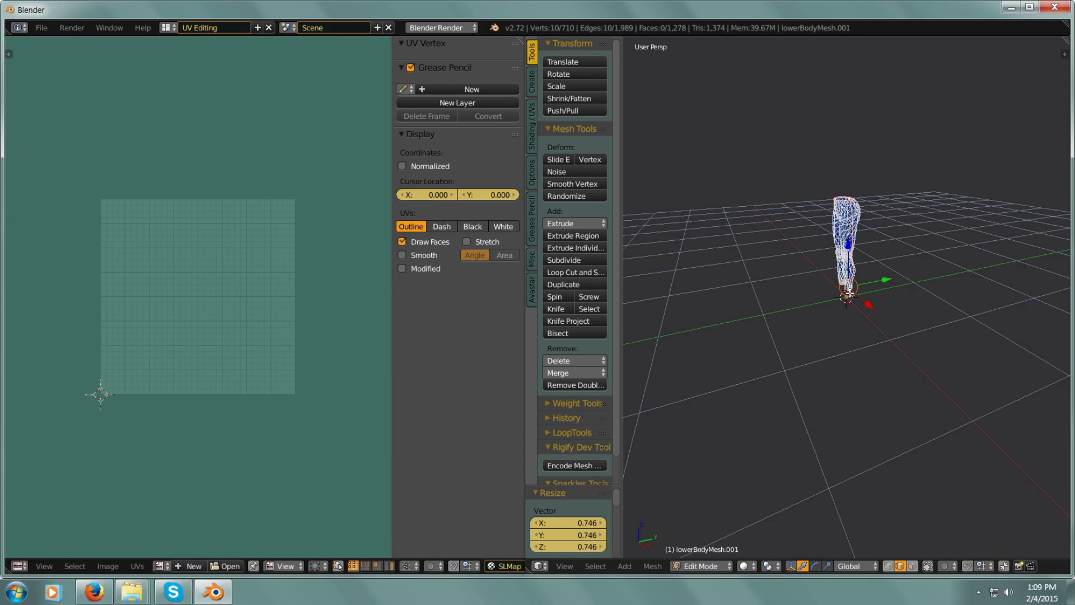
key("a")
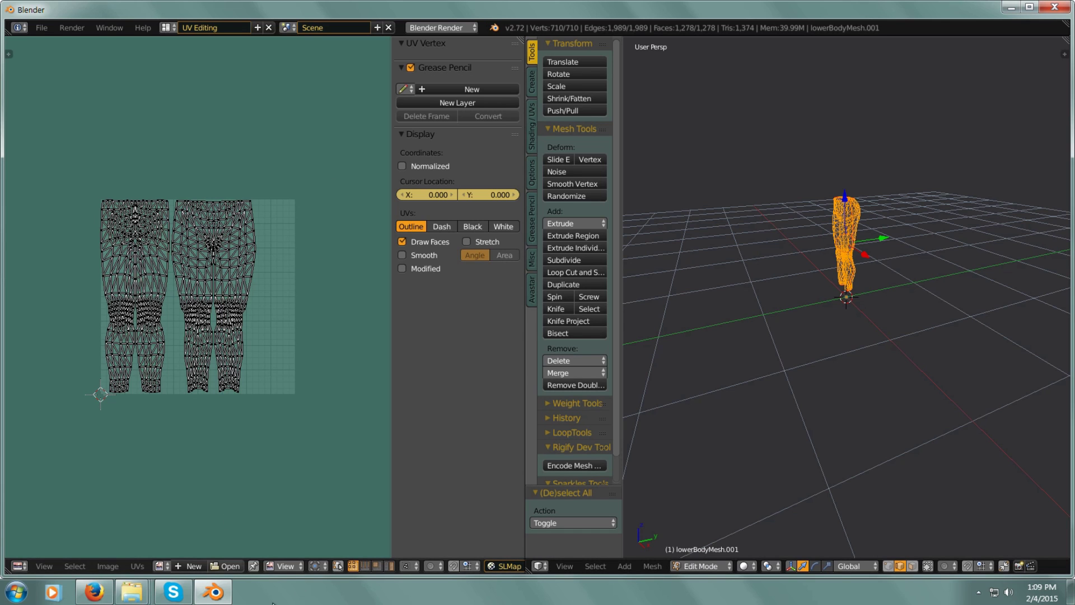
left_click(338, 566)
Frame the pants' waist opening in the 3D view and limit the selection to visible geometry
key("KP_Decimal")
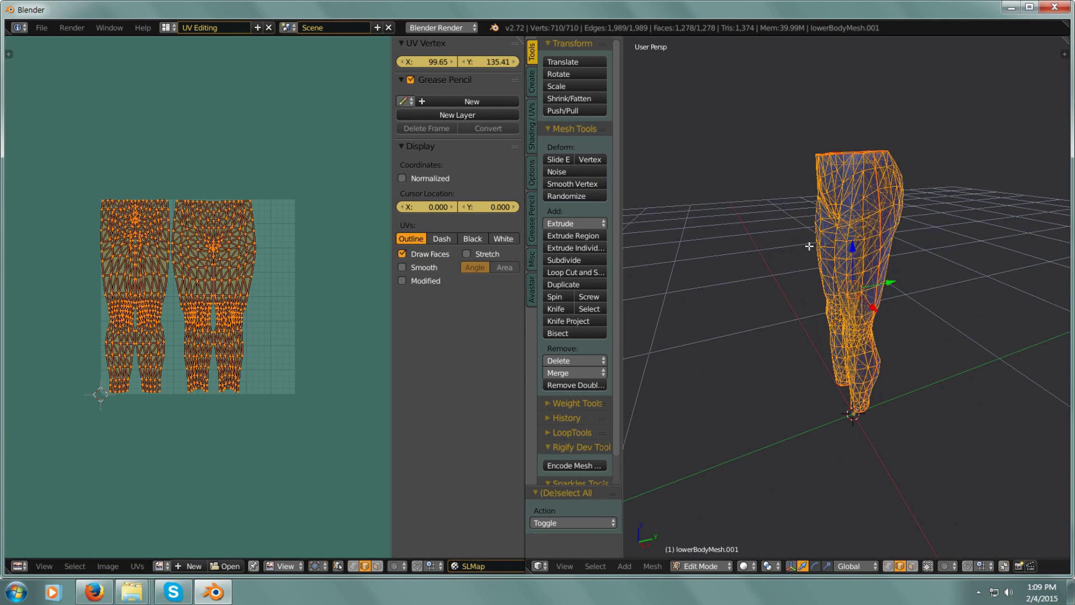
middle_click_drag(836, 280, 758, 280)
scroll(795, 336, "up", 6)
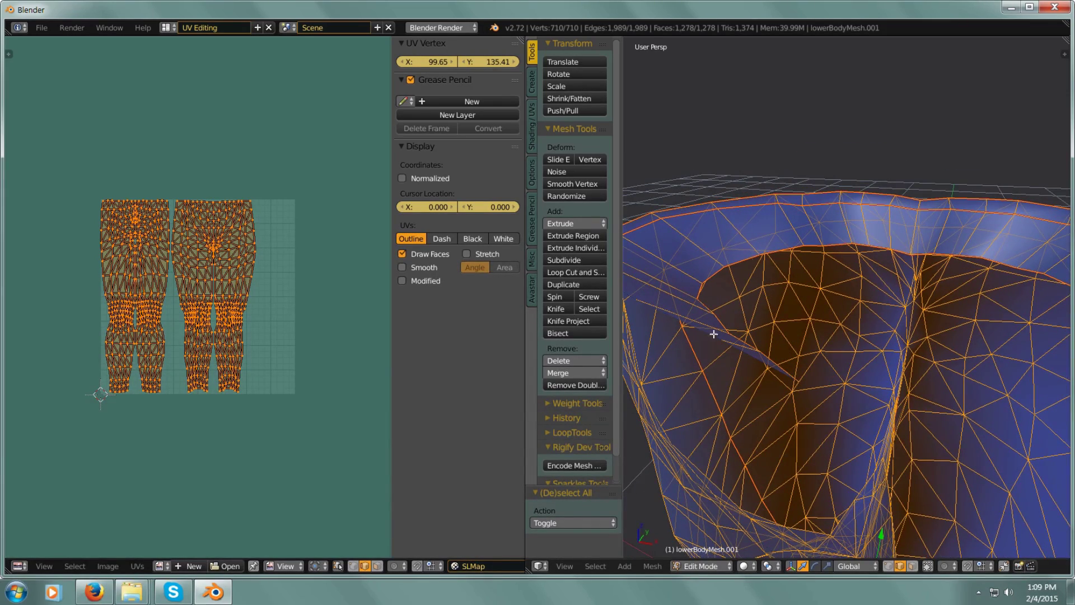
left_click(927, 566)
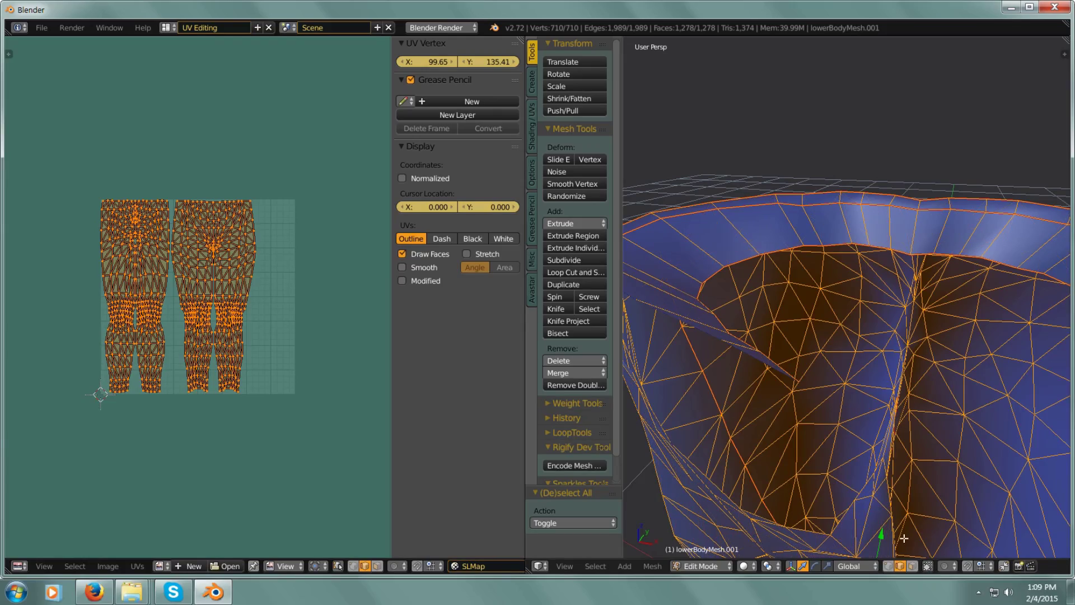
Select the innermost waistband edge loop in an orthographic 3D view and centre the view on it
right_click(748, 264)
mouse_move(748, 264)
middle_mouse_down()
mouse_move(694, 294)
mouse_move(741, 256)
middle_mouse_up()
scroll(709, 278, "down", 5)
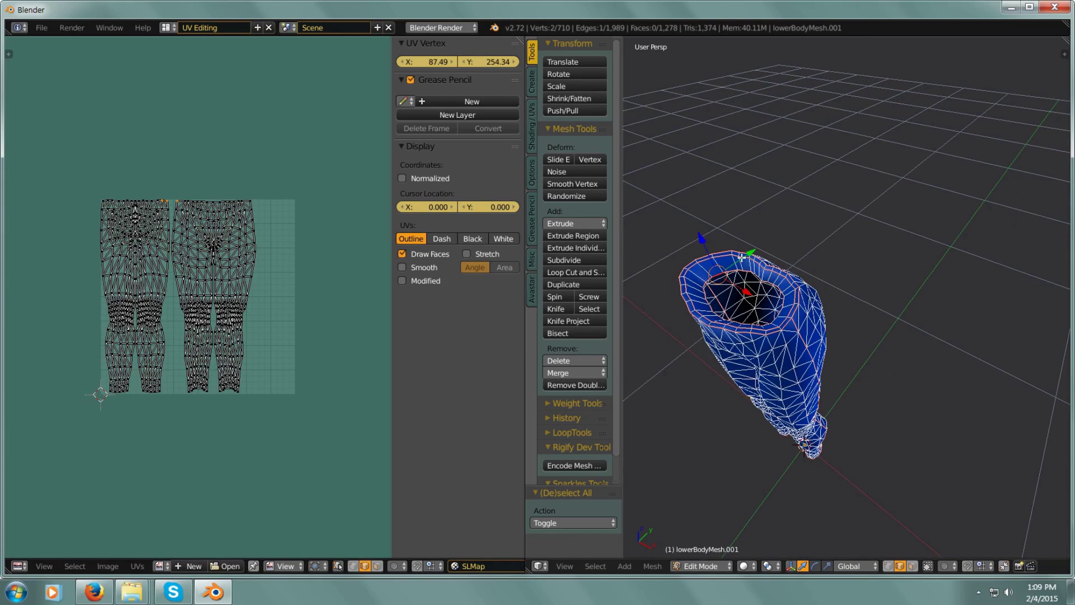
key("KP_5")
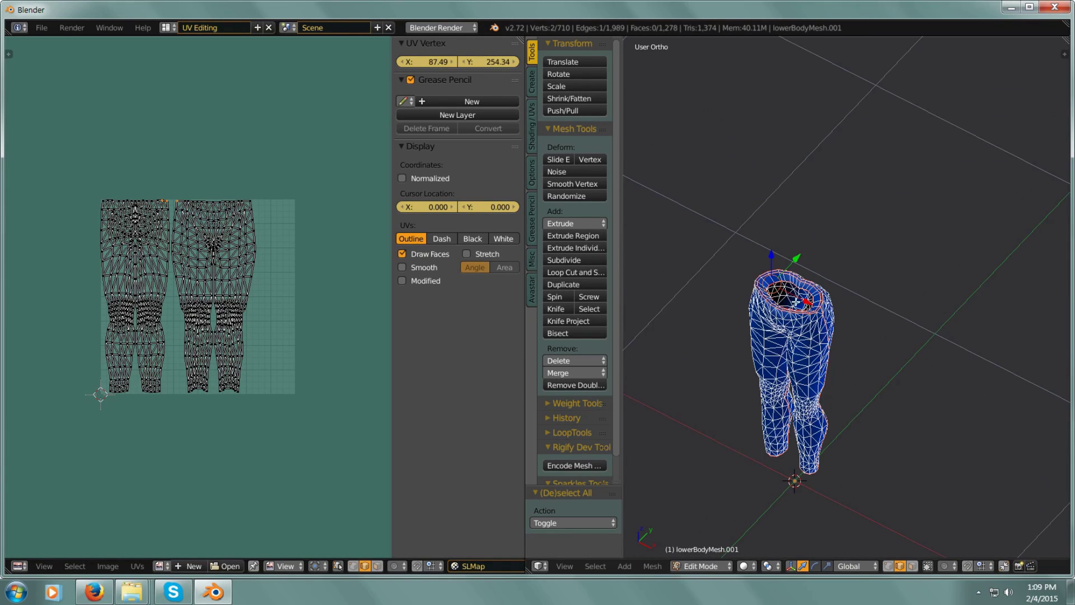
scroll(796, 302, "up", 8)
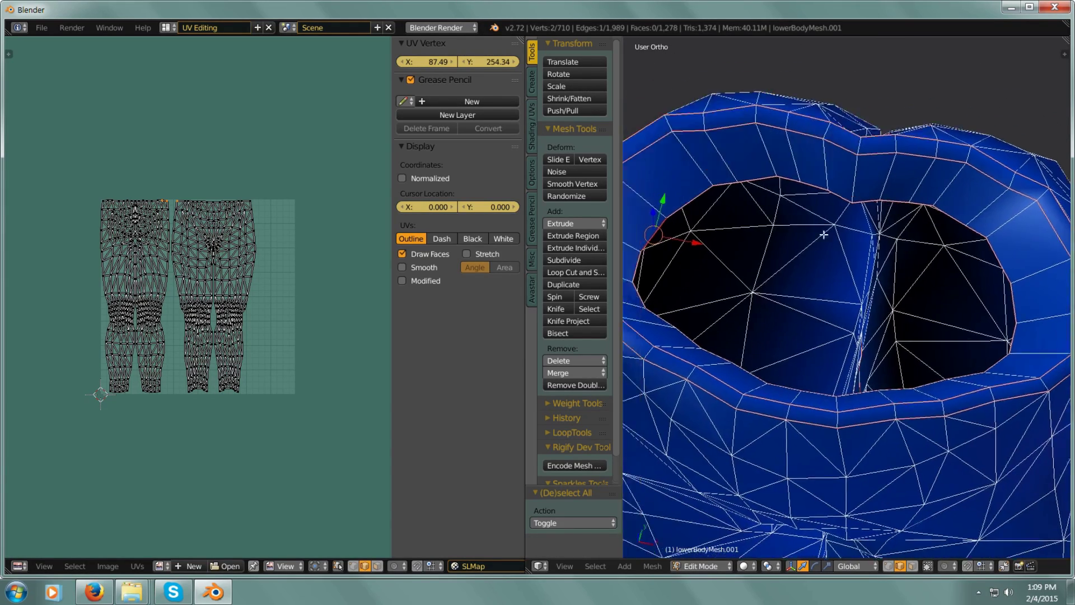
scroll(823, 234, "up", 4)
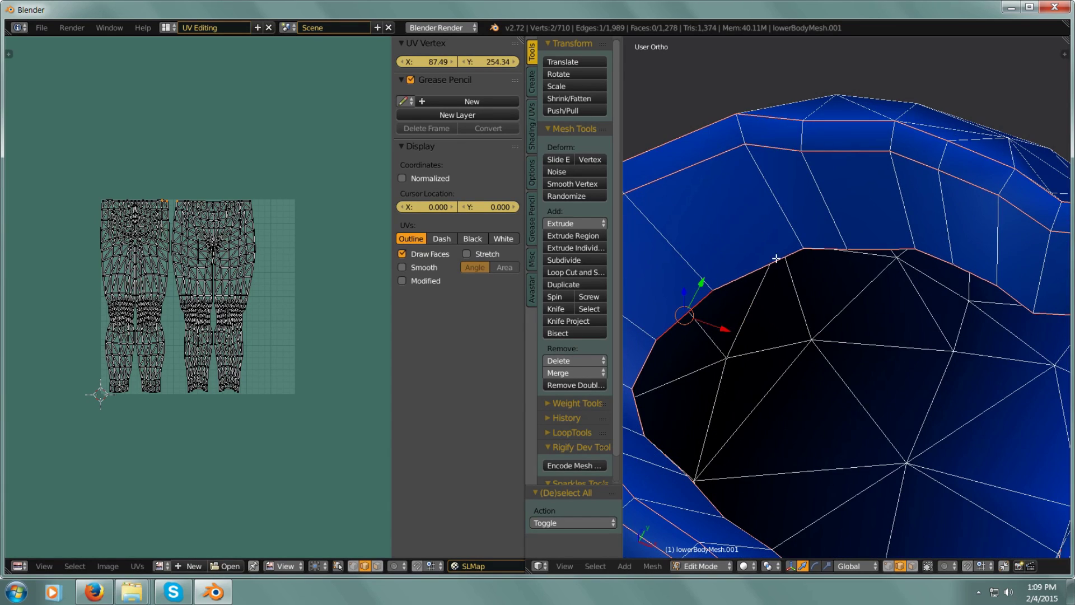
middle_click_drag(776, 258, 791, 281)
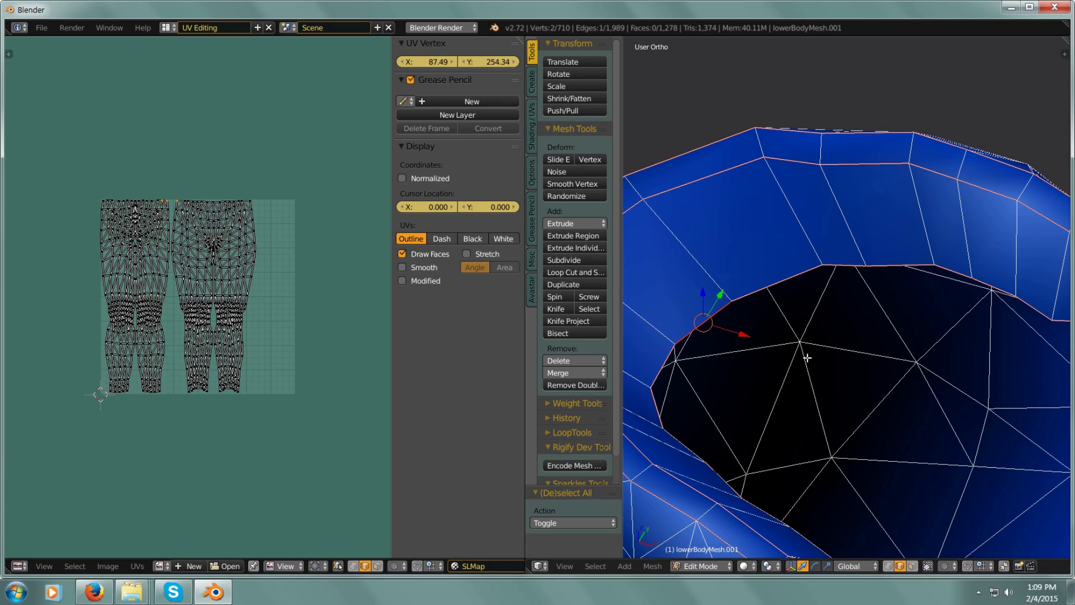
right_click(804, 276, "alt")
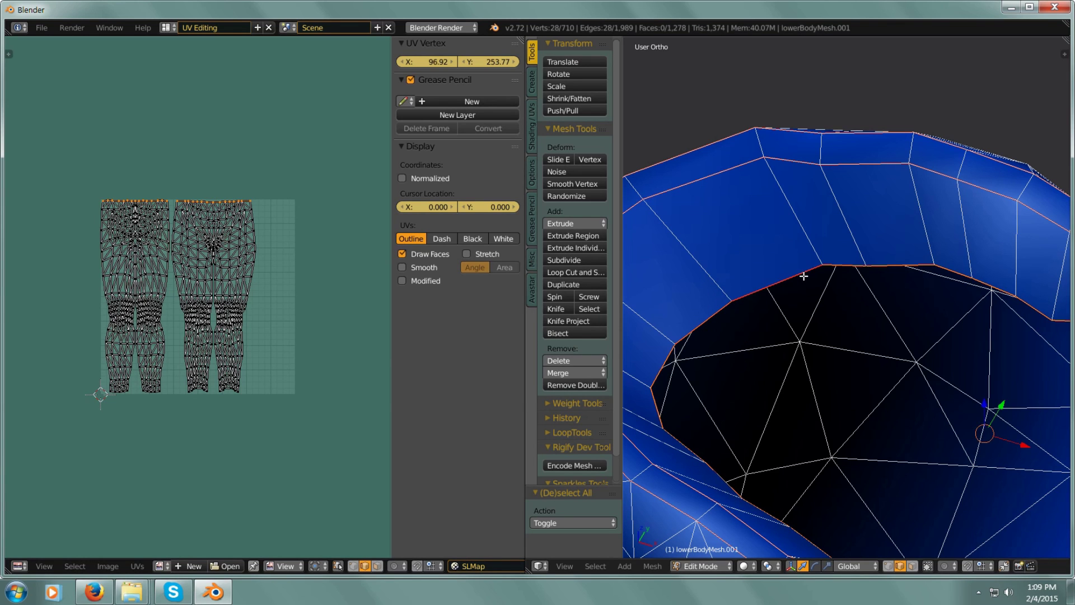
key("KP_Decimal")
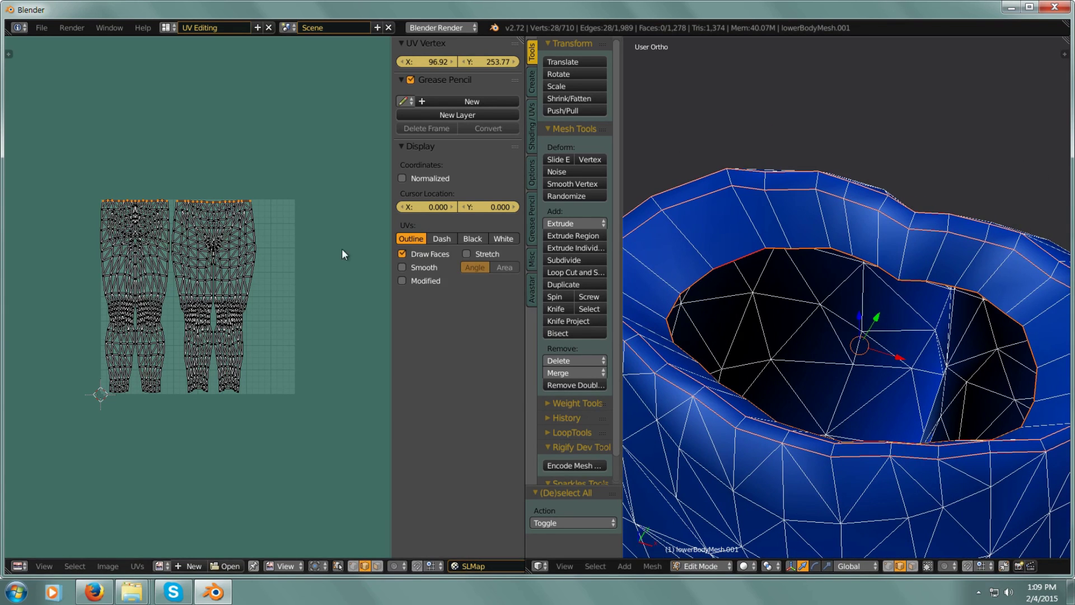
Move the inner waistband loop's UVs up by 2 pixels (about 0.008) along Y in the UV layout
scroll(175, 236, "up", 1)
scroll(175, 235, "up", 5)
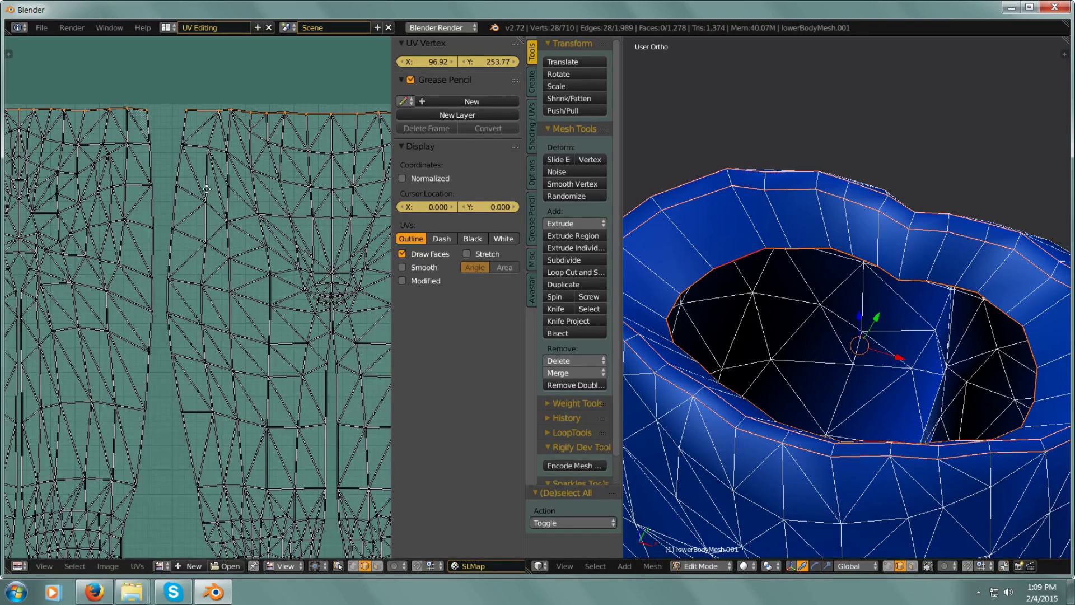
middle_click_drag(210, 193, 283, 290)
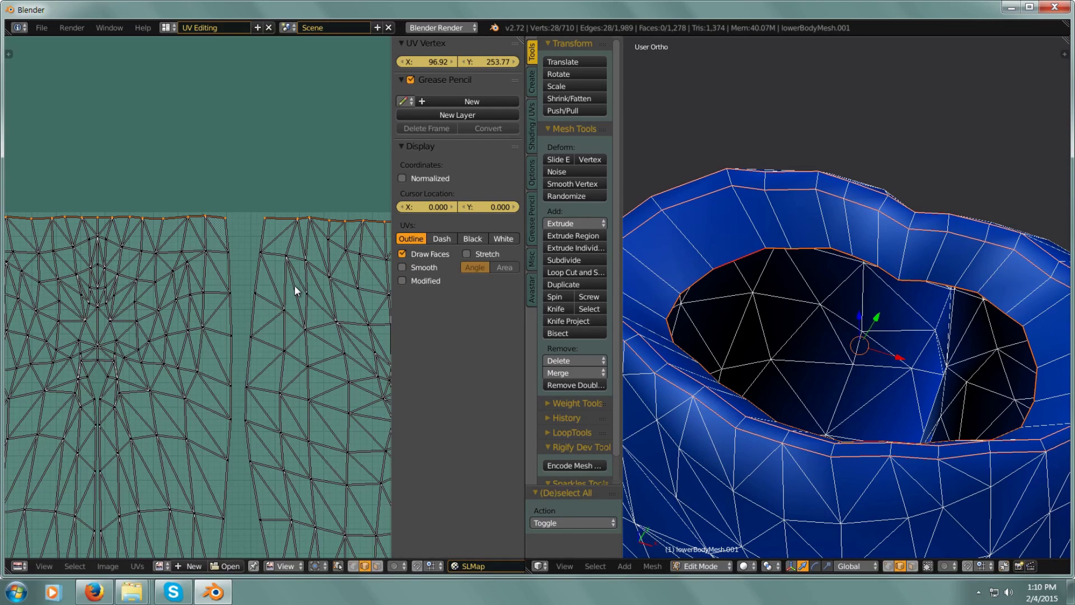
key("g")
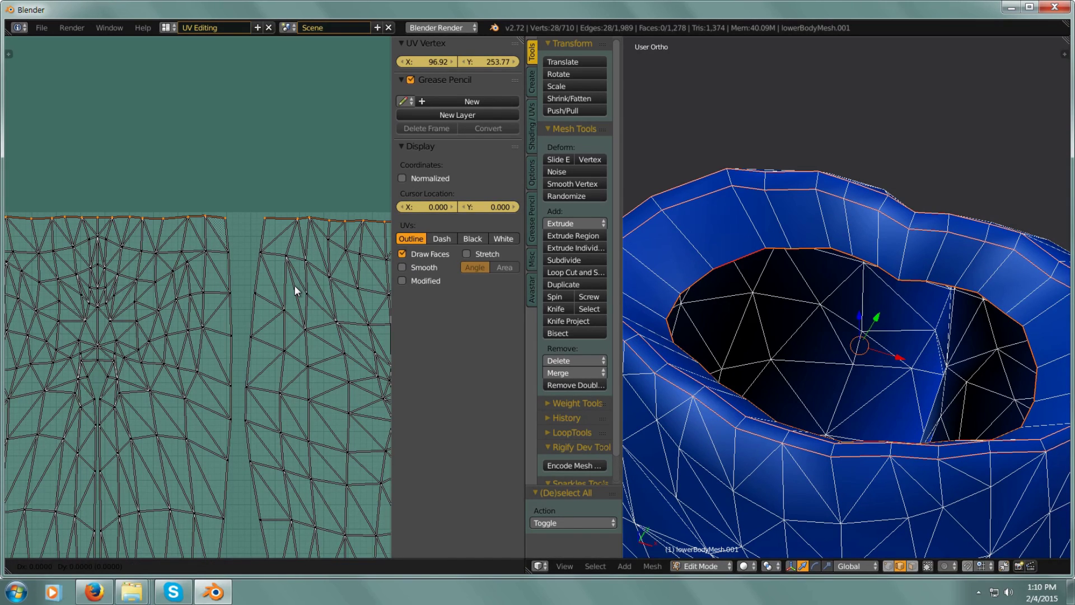
mouse_move(294, 279)
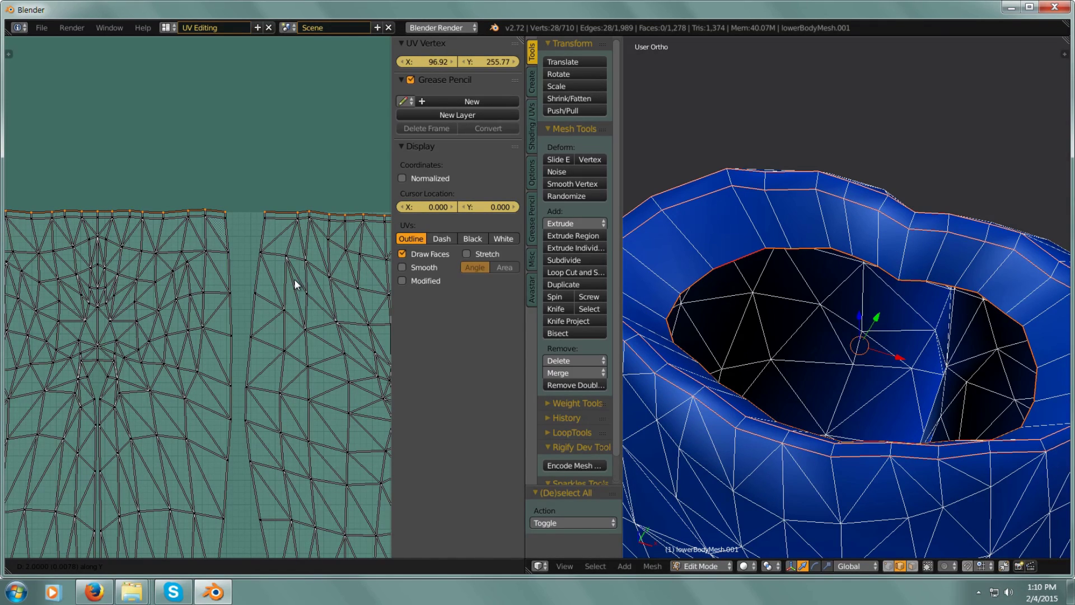
left_click(294, 279)
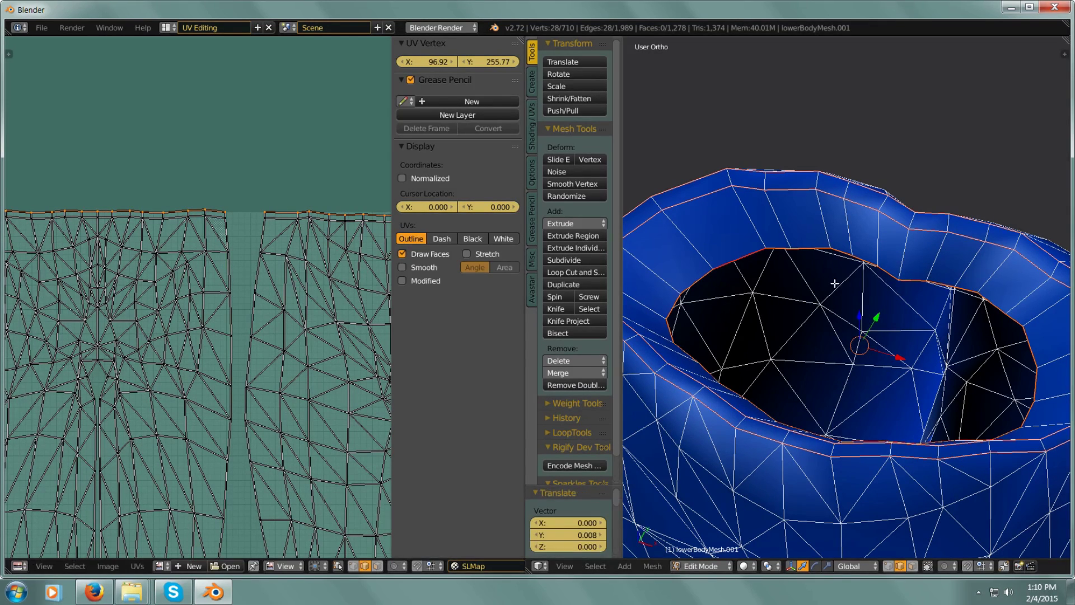
Select the waistband's middle edge loop and move its UVs up about 1 pixel (0.004) along Y
right_click(710, 196)
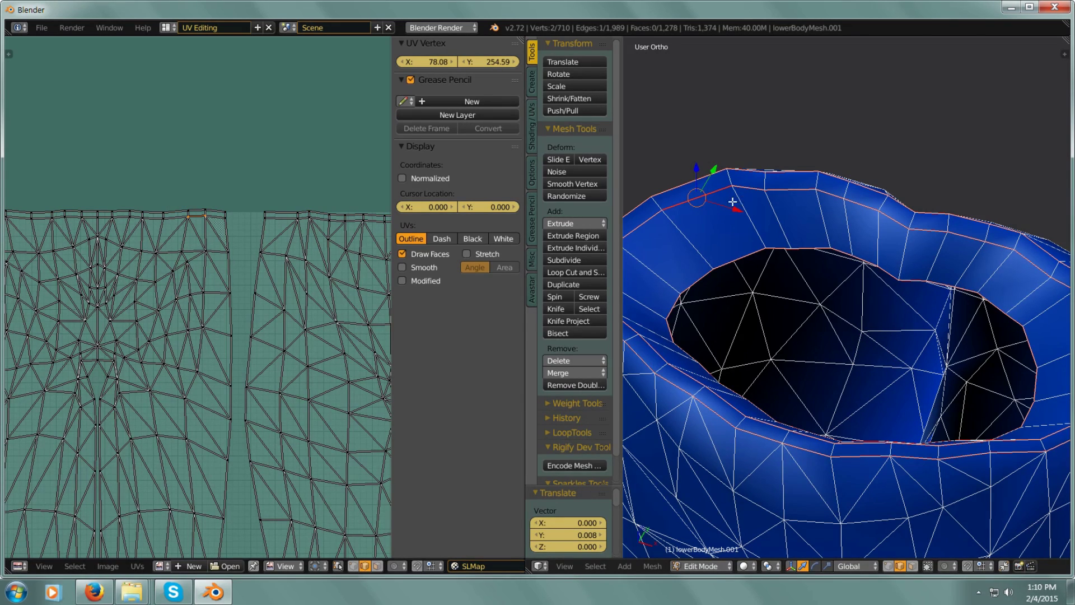
right_click(748, 189, "alt")
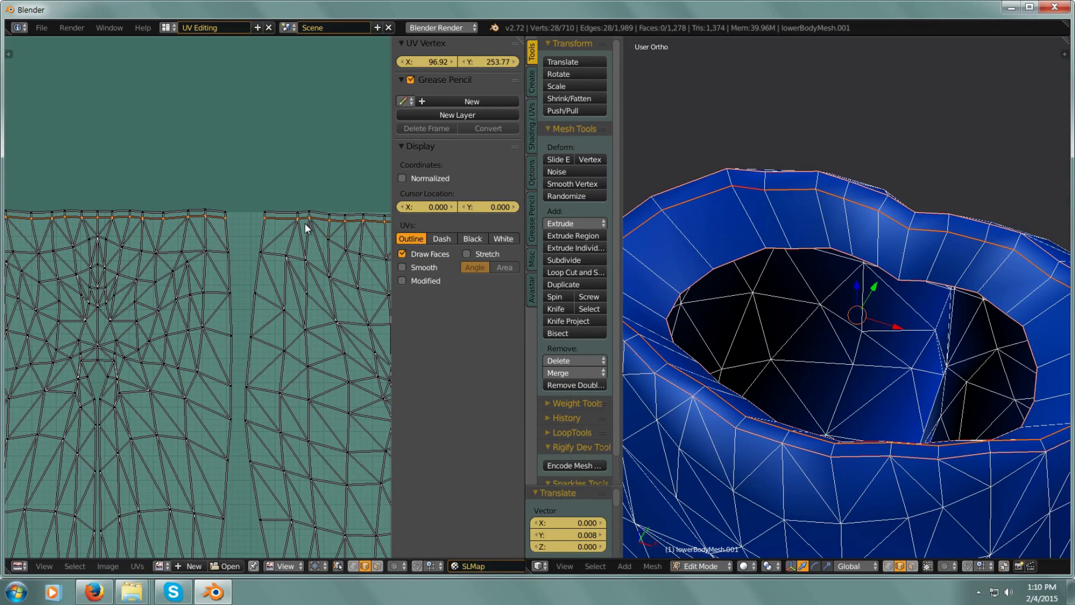
scroll(272, 212, "up", 4)
scroll(272, 216, "up", 2)
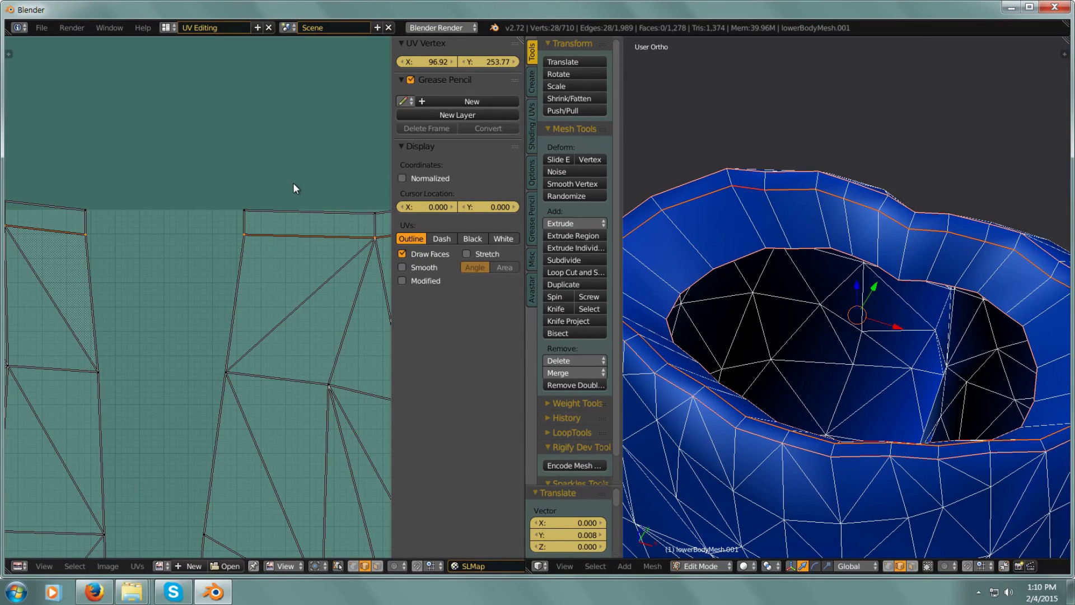
key("g")
key("y")
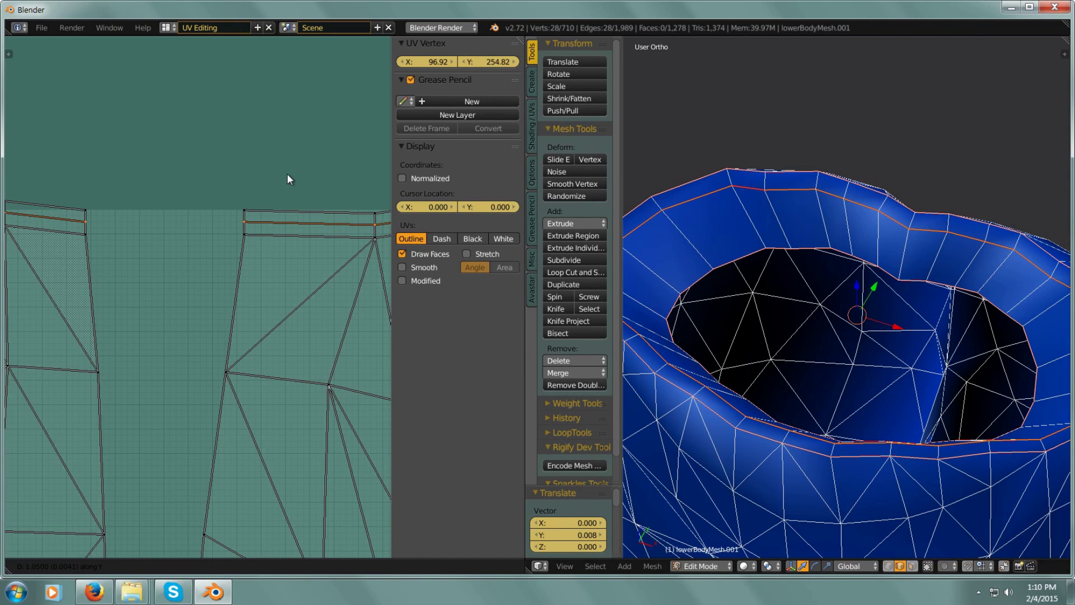
left_click(286, 173)
Box-select the whole waistband strip along the upper edge of both pants islands in the UV layout
scroll(284, 179, "down", 2)
scroll(288, 227, "down", 1)
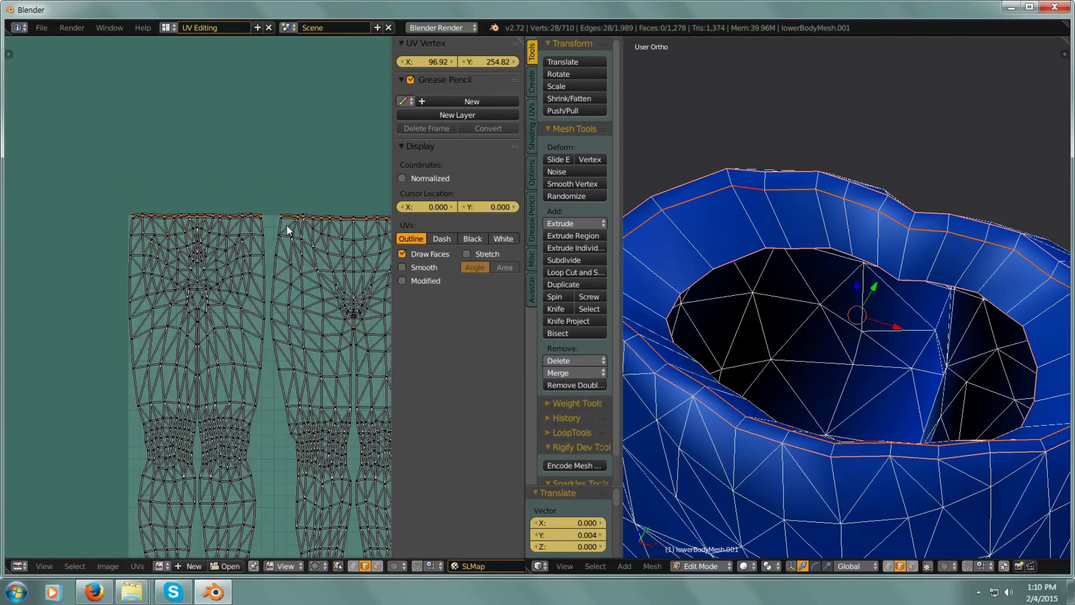
scroll(145, 219, "up", 3)
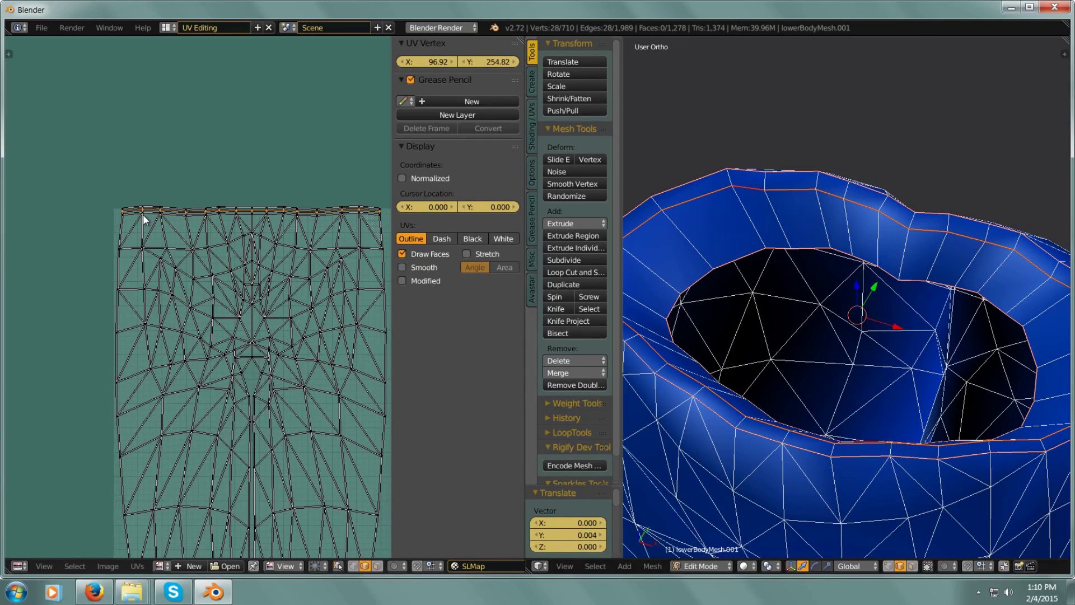
scroll(142, 217, "up", 3)
key("b")
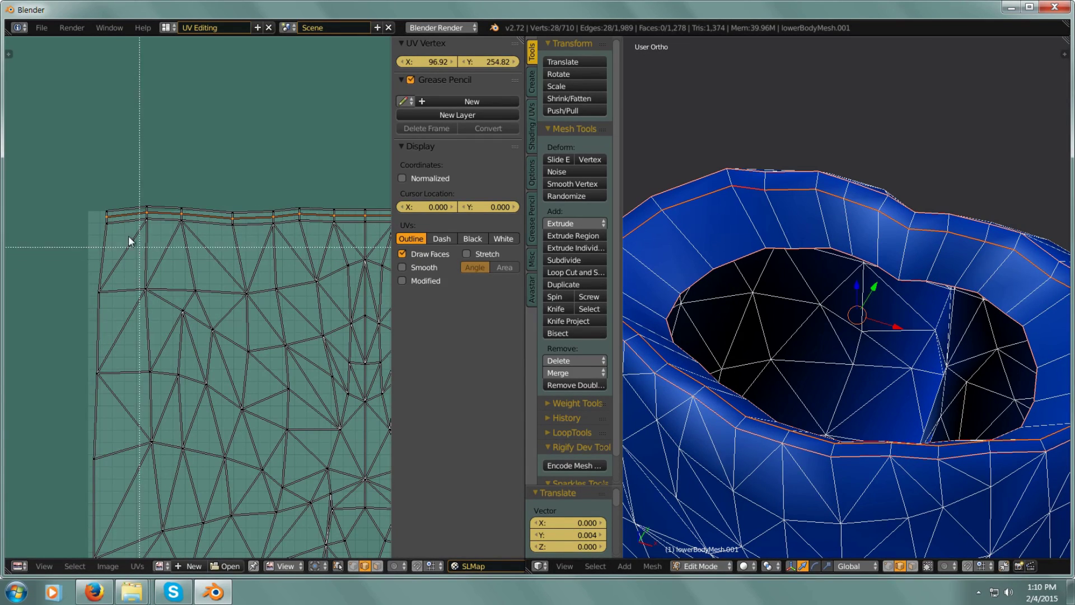
left_click_drag(80, 188, 172, 233)
scroll(193, 228, "down", 3)
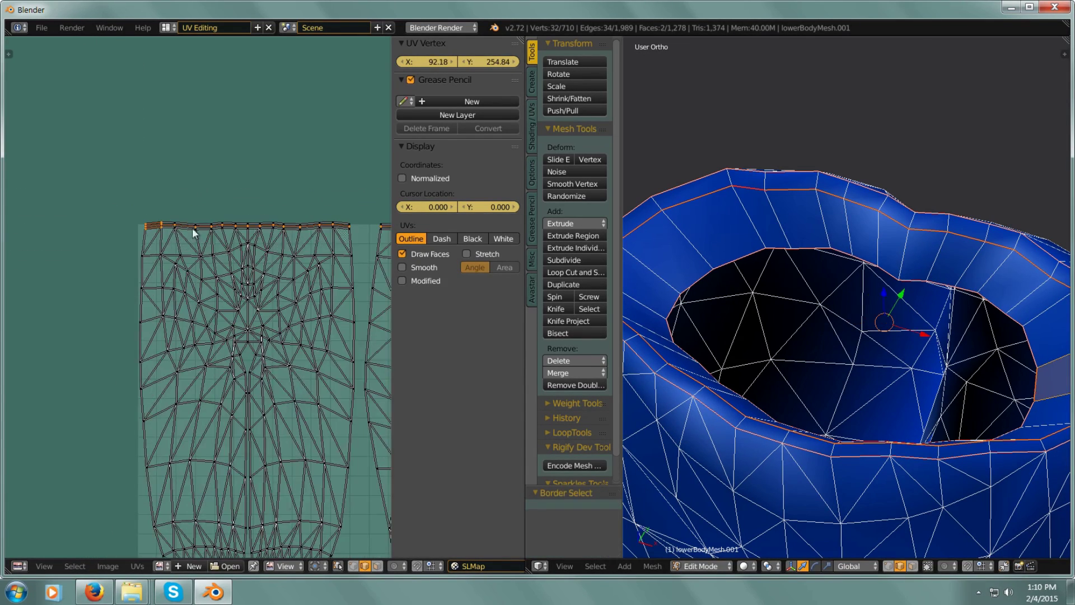
middle_click_drag(271, 304, 167, 250)
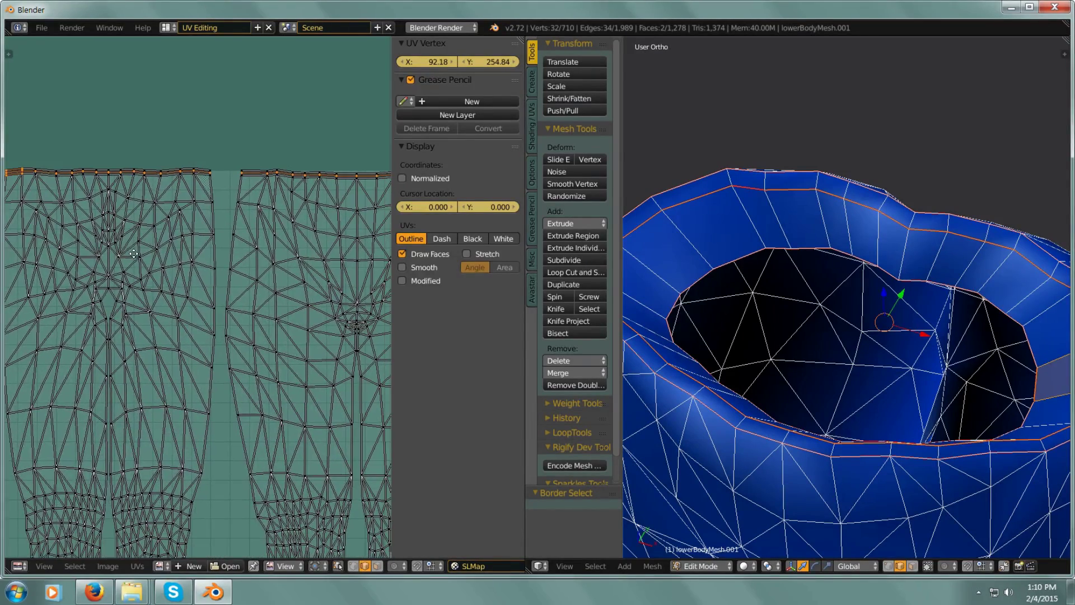
scroll(179, 250, "down", 2)
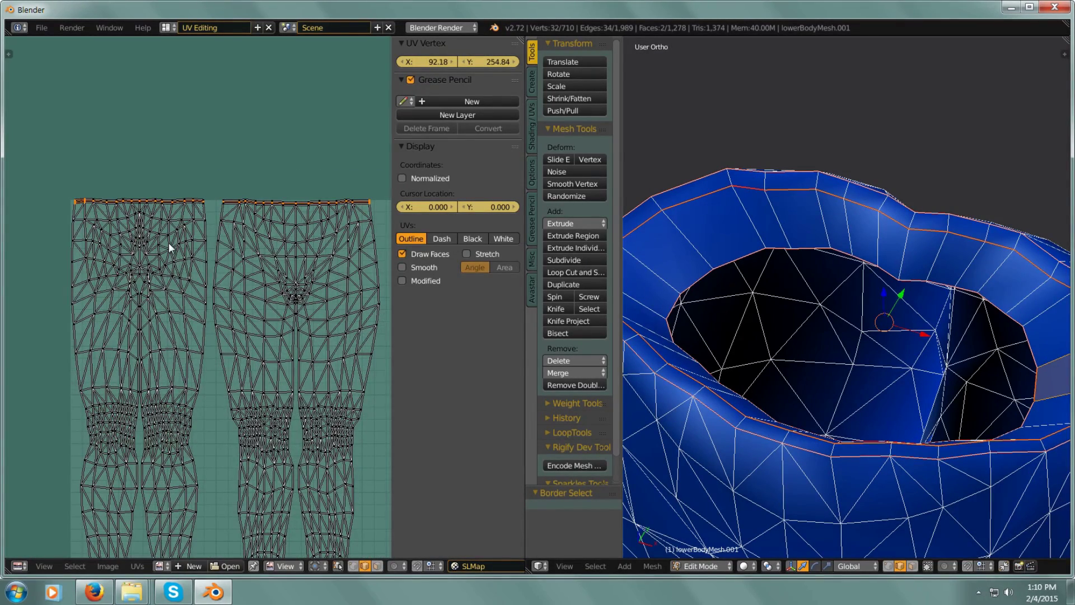
key("b")
left_click_drag(43, 167, 374, 206)
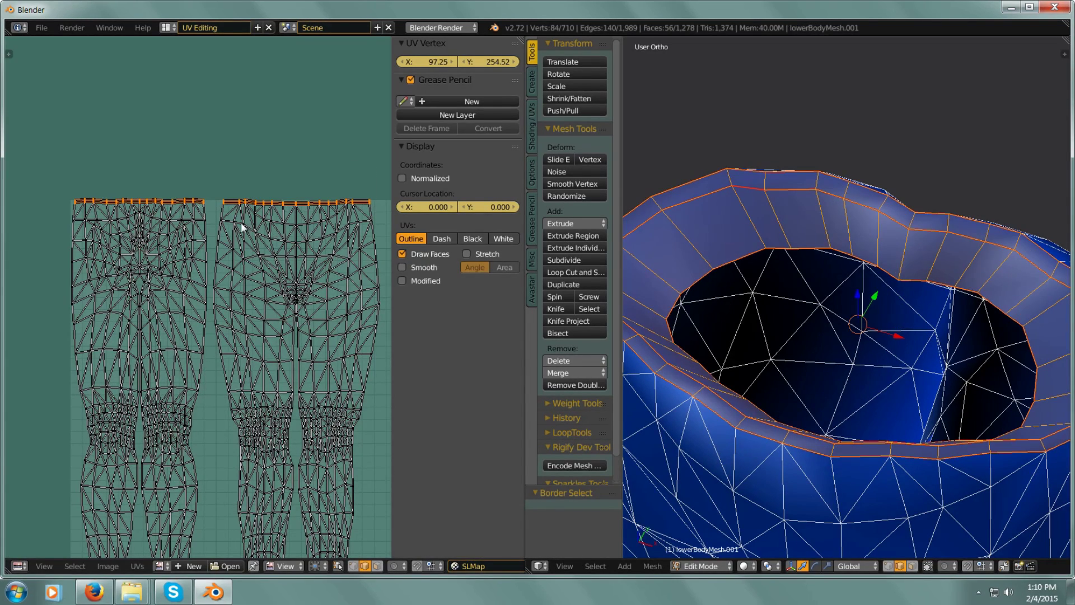
Move the selected waistband UVs down by about 1.3 pixels (0.005) along Y to fit inside the UV area
scroll(208, 201, "up", 7)
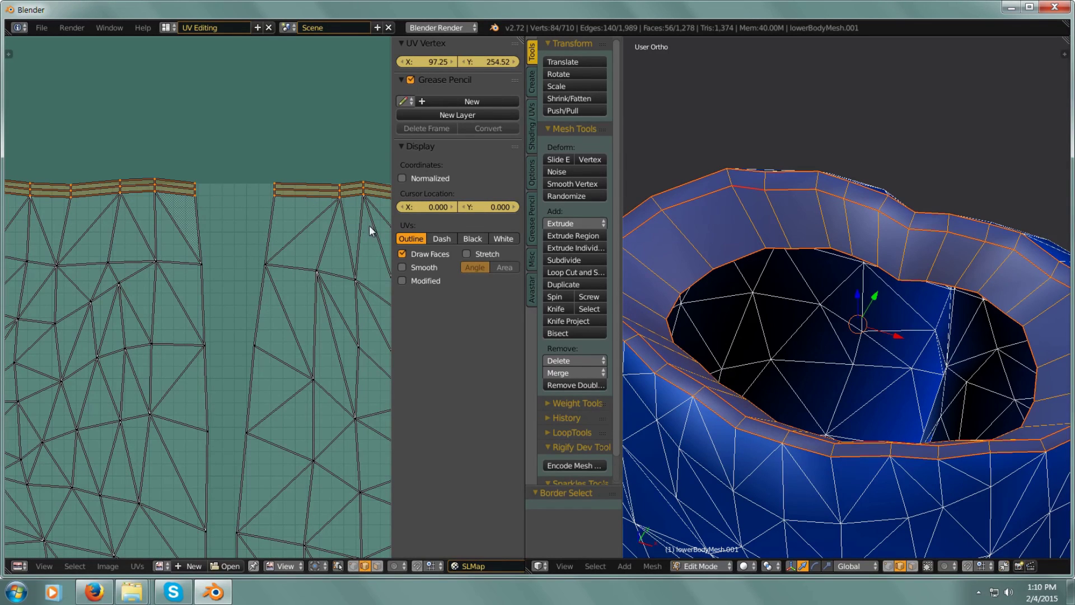
middle_click_drag(293, 240, 215, 190)
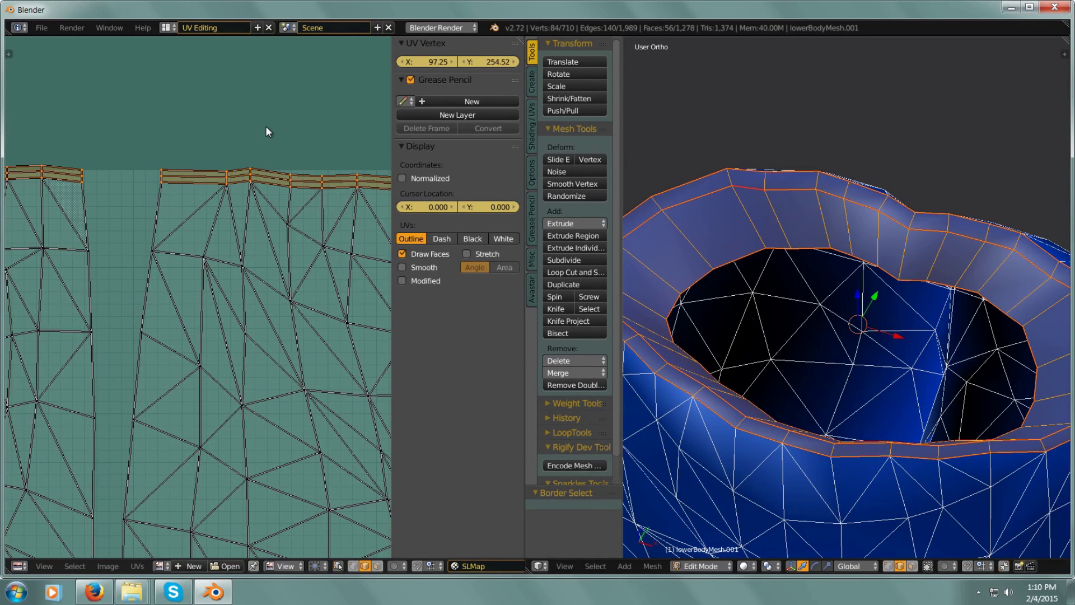
key("g")
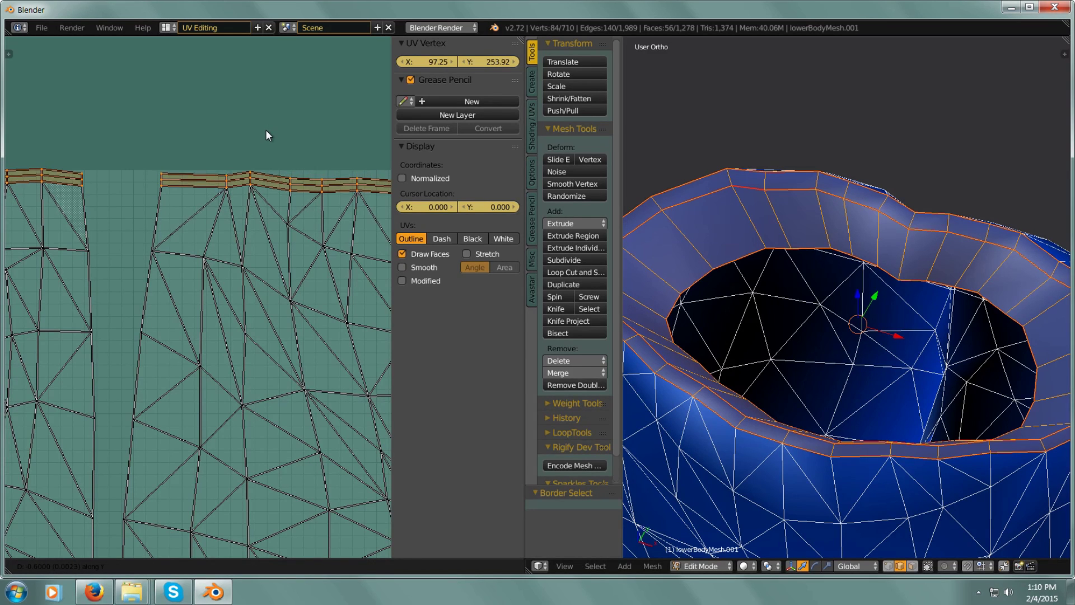
left_click(265, 134)
scroll(265, 133, "down", 5)
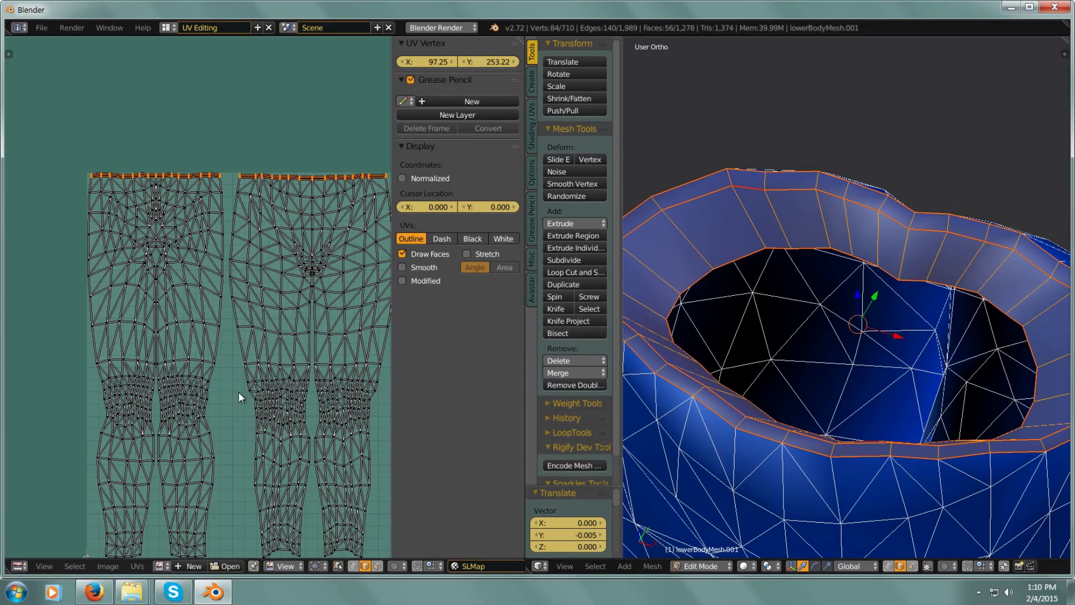
Select the innermost edge loop inside one leg opening in the 3D view
mouse_move(238, 392)
middle_mouse_down()
mouse_move(241, 224)
mouse_move(250, 378)
middle_mouse_up()
scroll(251, 378, "up", 4)
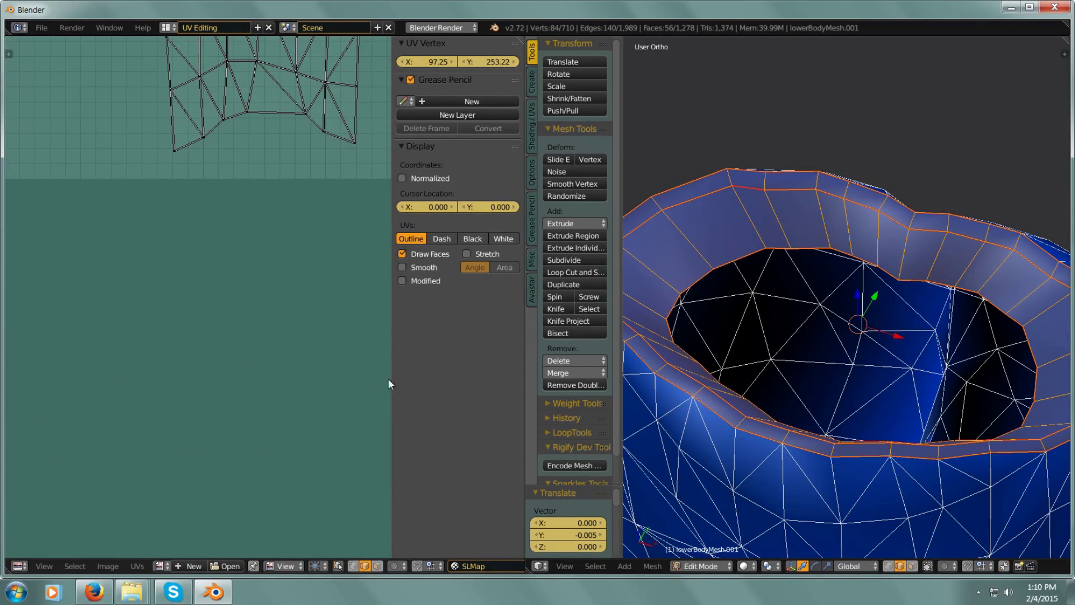
scroll(859, 392, "down", 4)
middle_click_drag(859, 392, 856, 347)
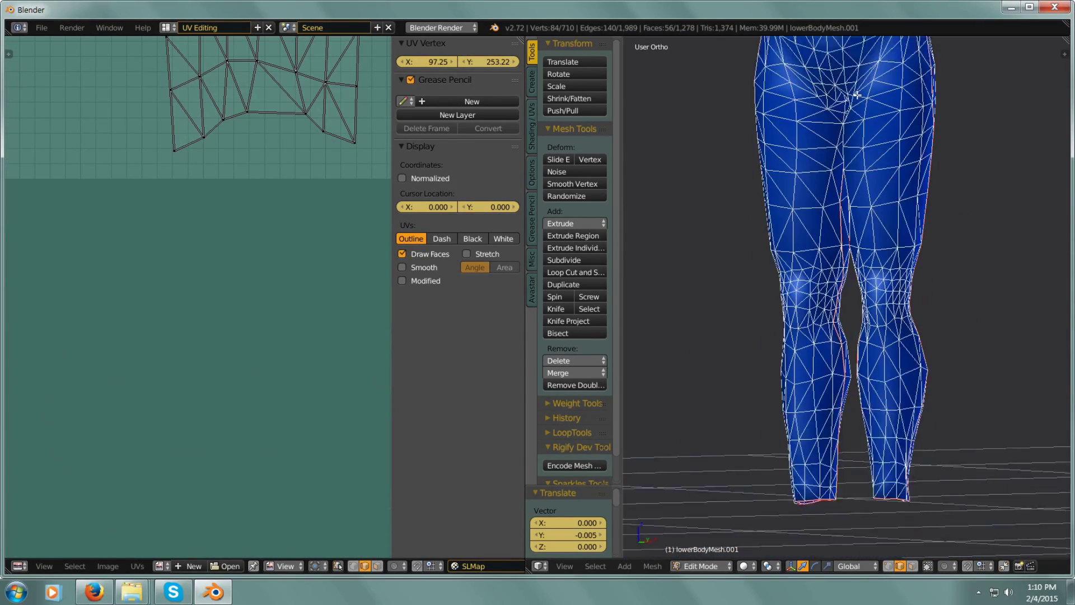
middle_click_drag(856, 95, 857, 74)
middle_click_drag(874, 349, 881, 308)
scroll(886, 364, "up", 3)
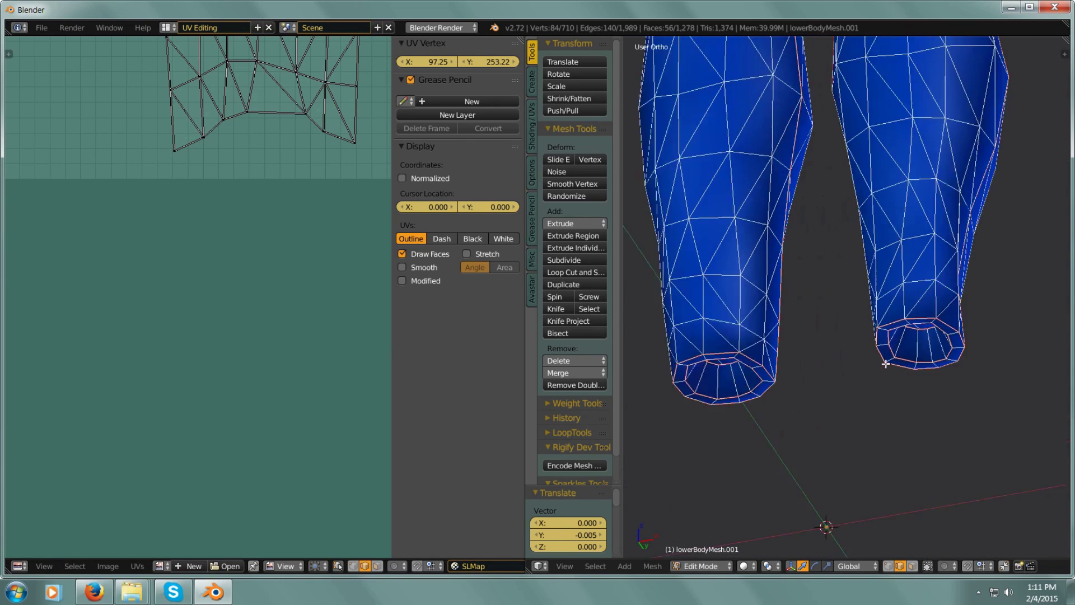
middle_click_drag(886, 363, 928, 292)
scroll(881, 384, "up", 6)
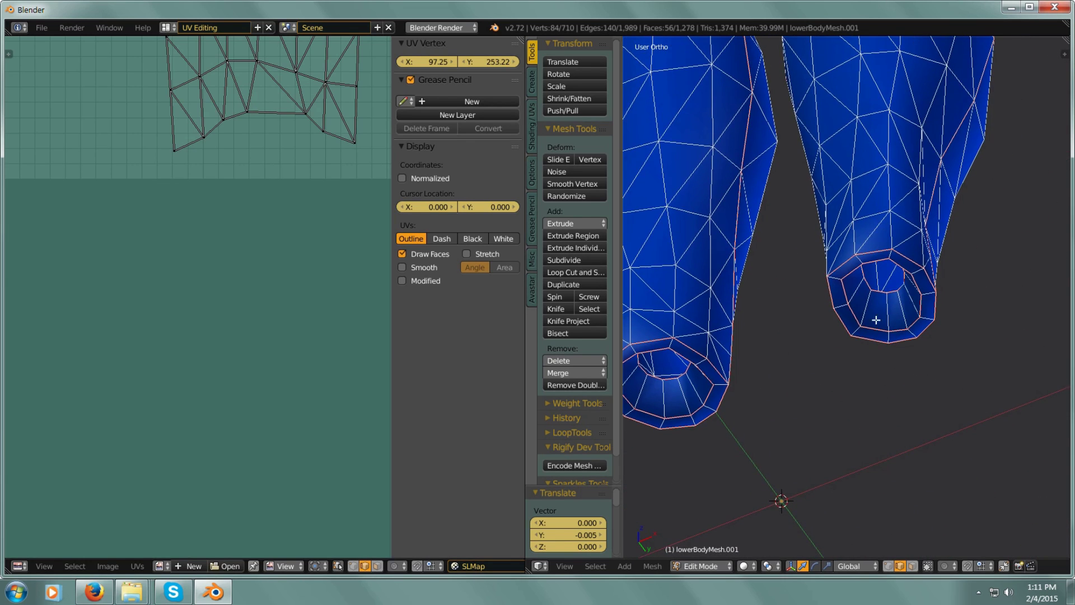
right_click(935, 271)
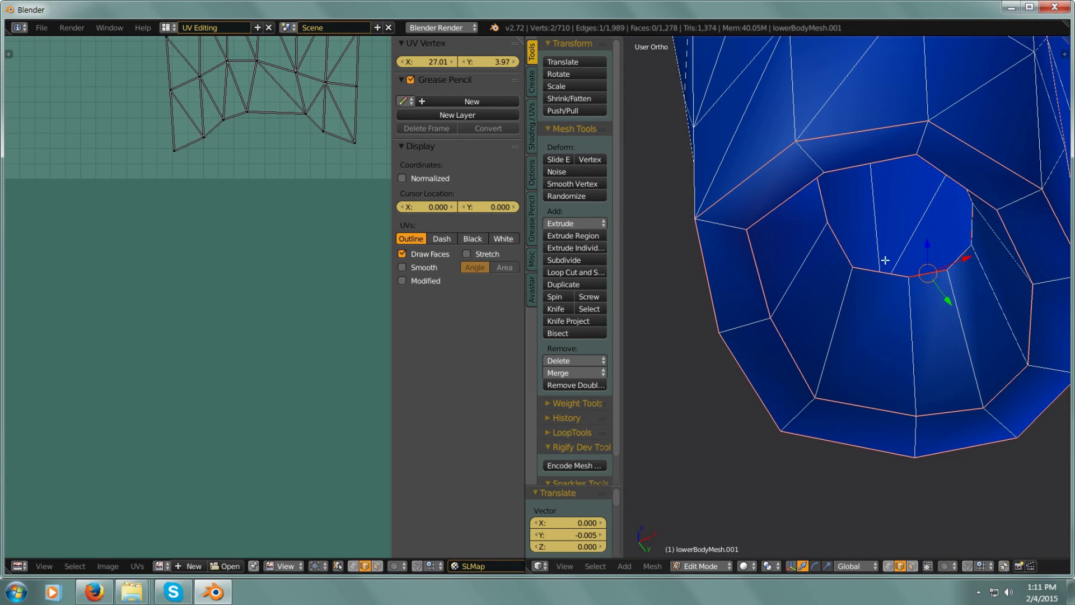
right_click(963, 258, "alt")
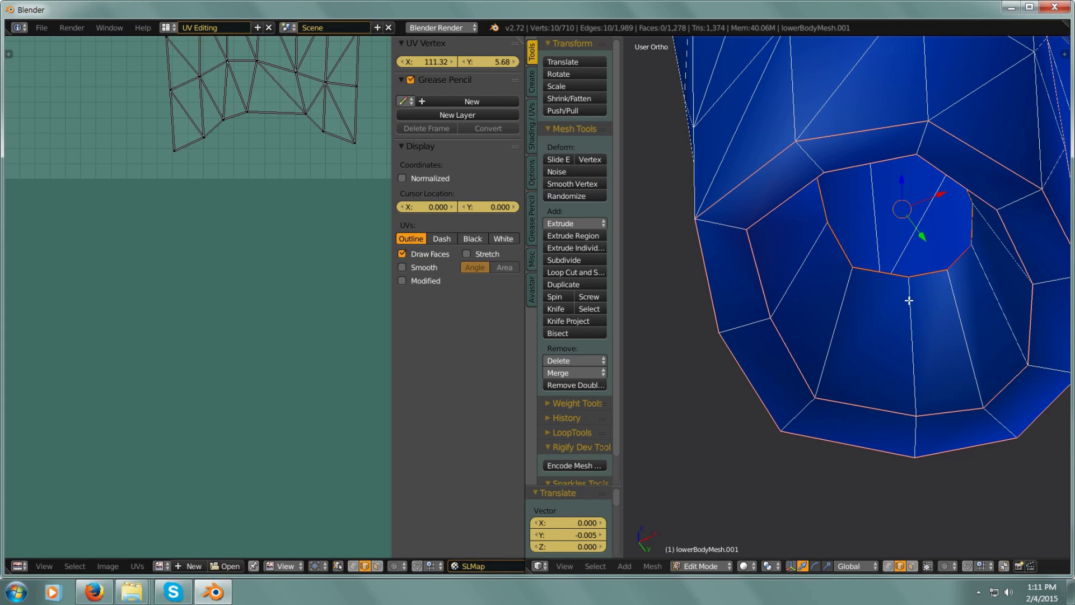
Add the other leg opening's innermost edge loop to the selection
scroll(269, 236, "down", 4)
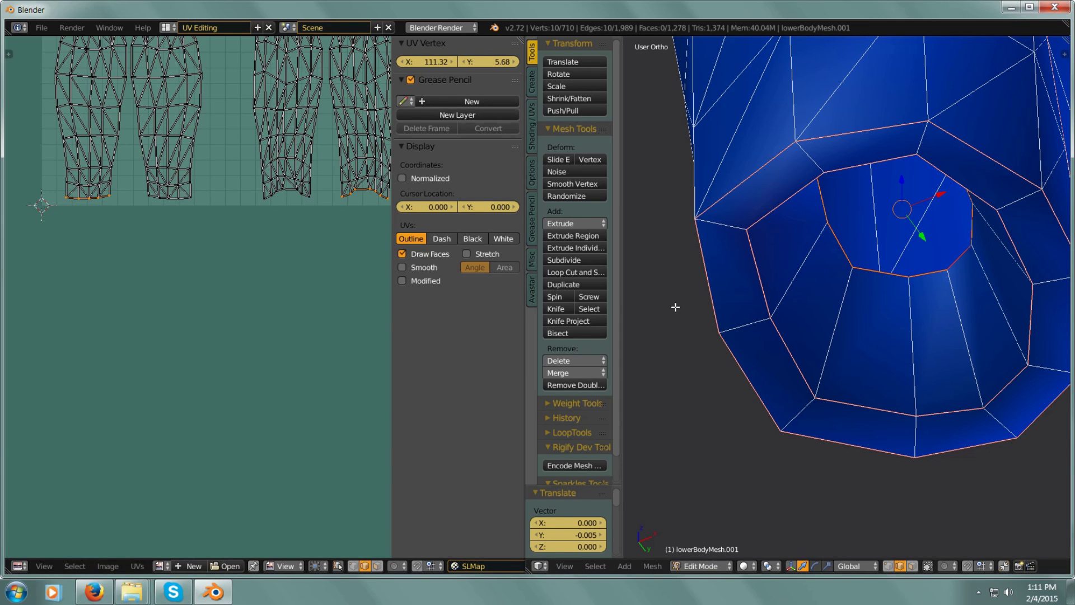
scroll(788, 304, "down", 5)
middle_click_drag(704, 357, 773, 313)
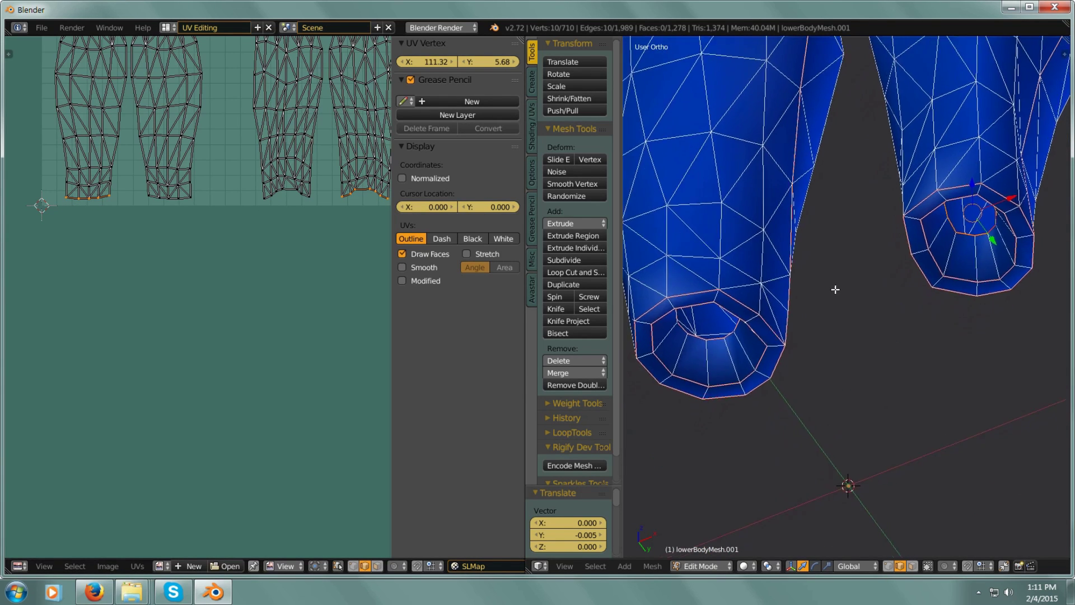
scroll(759, 262, "up", 6)
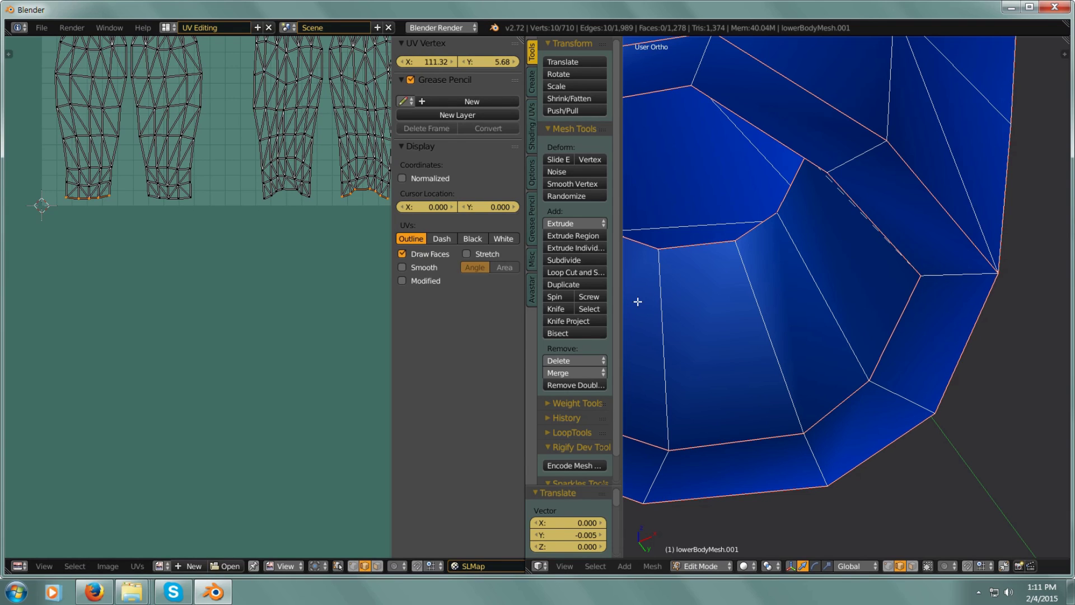
left_click(700, 243, "alt+shift")
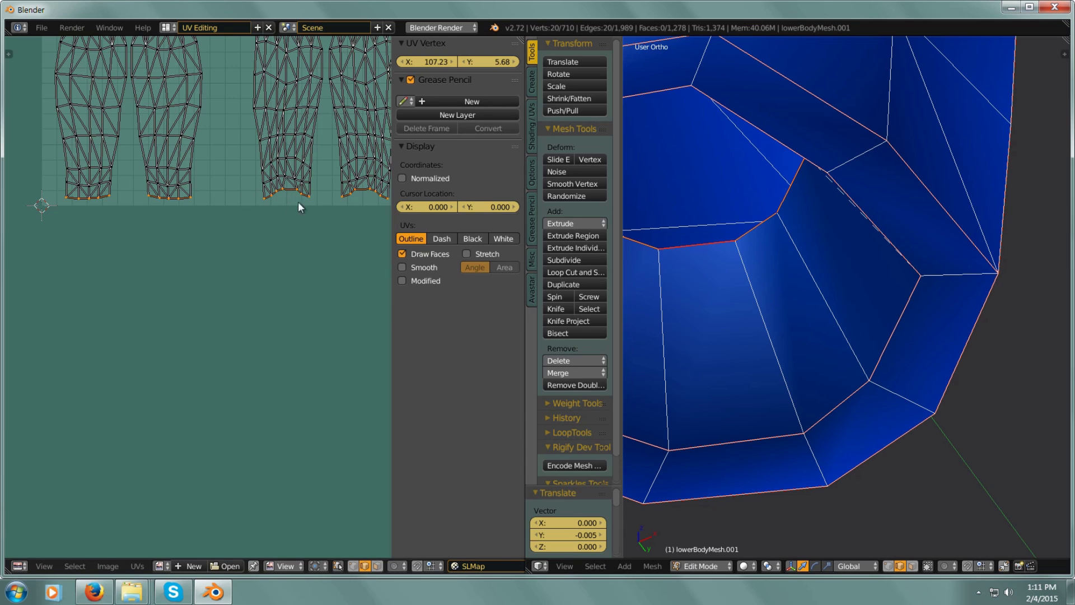
Move the inner leg loops' UVs down by about 2.4 pixels (0.009) along Y in the UV layout
scroll(298, 203, "up", 2)
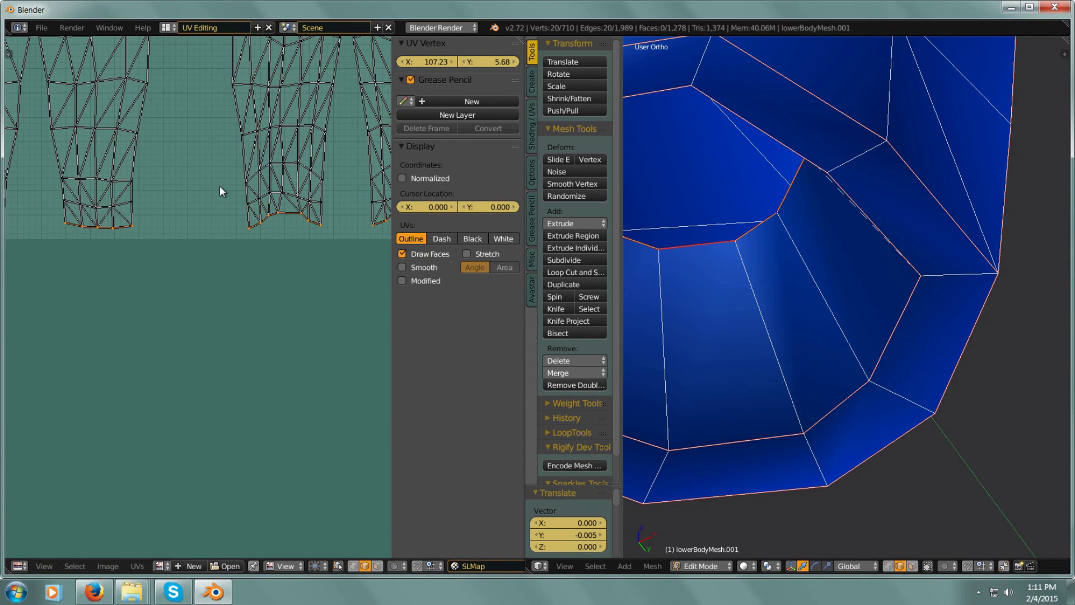
key("g")
key("y")
mouse_move(218, 193)
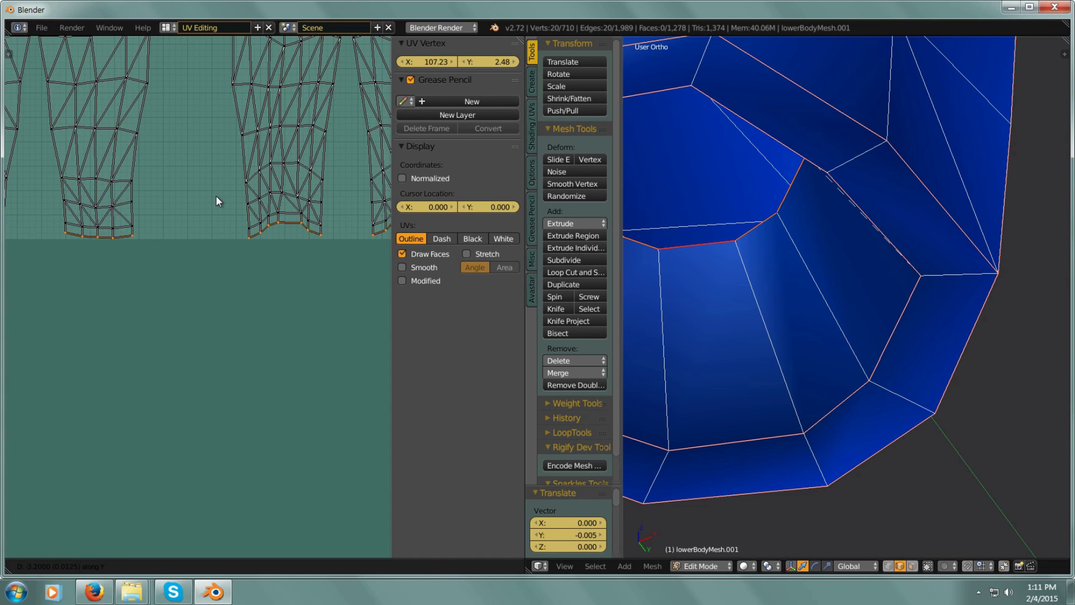
left_click(217, 192)
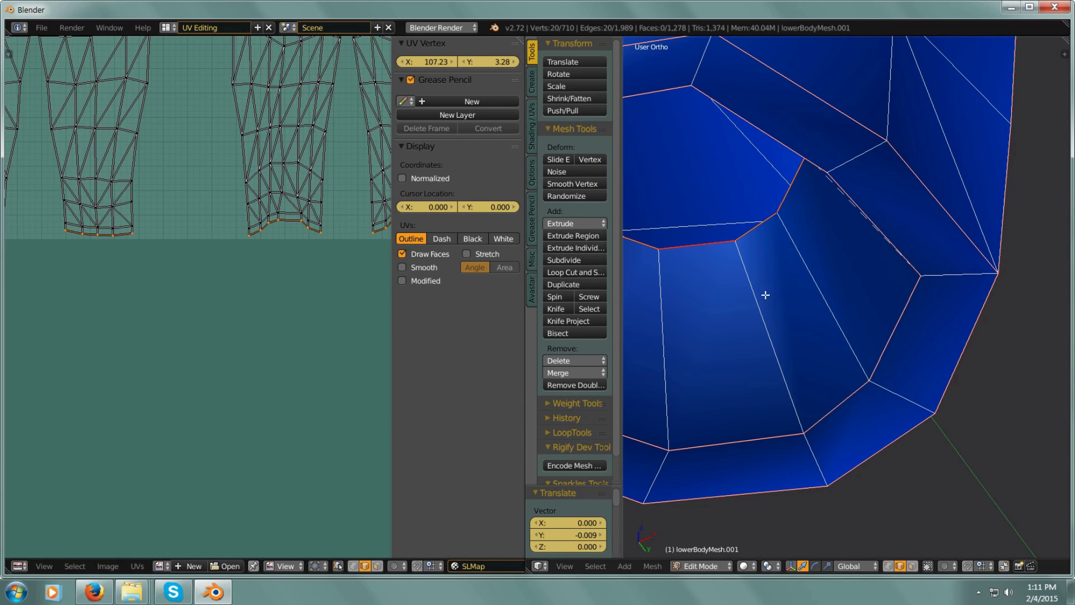
Select the middle edge loops between the outer and innermost rims of both leg openings
right_click(843, 396)
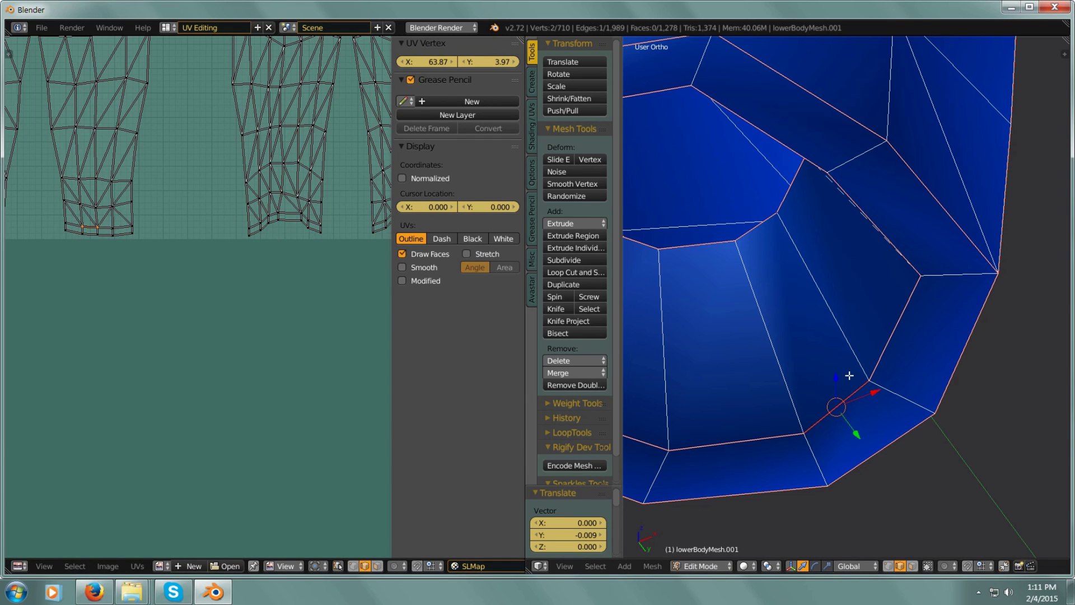
right_click(890, 340, "alt")
scroll(868, 348, "down", 5)
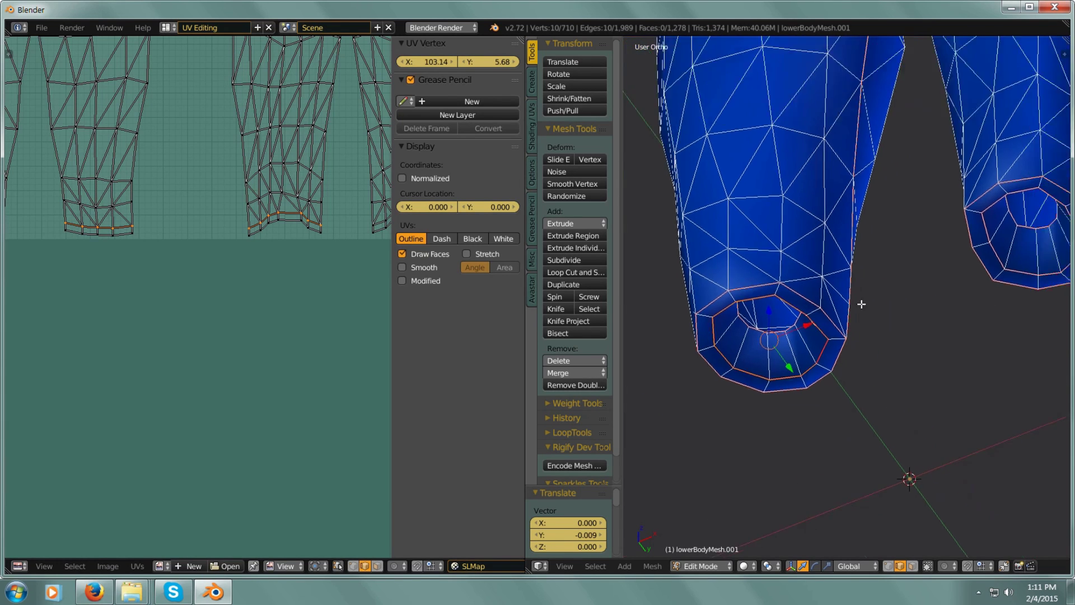
scroll(886, 271, "up", 6)
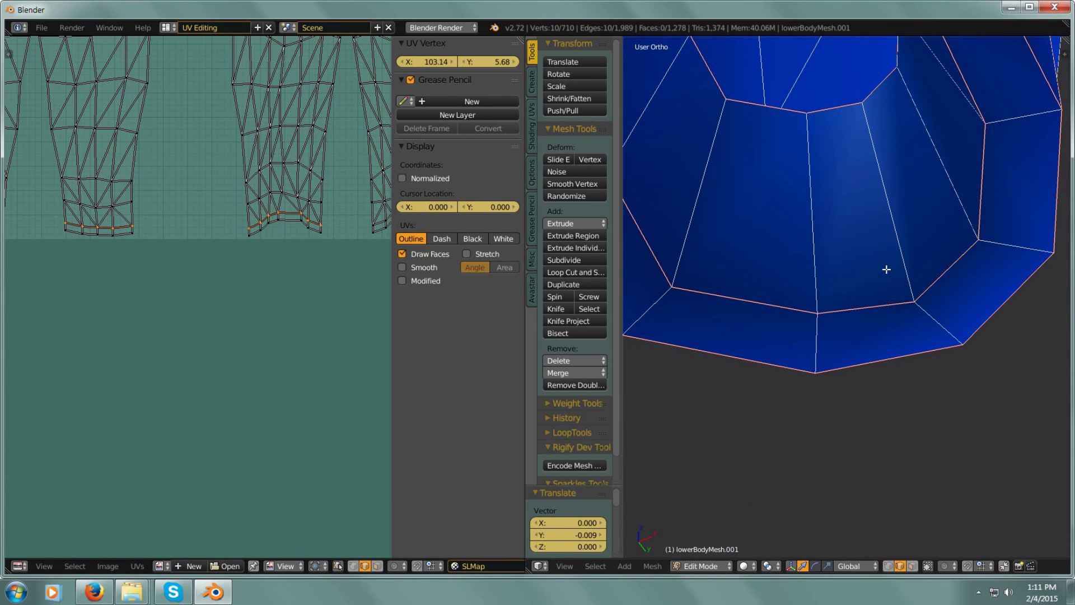
right_click(884, 305, "alt+shift")
Move the middle leg loops' UVs down by about 1 pixel (0.004) along Y
scroll(277, 215, "up", 5)
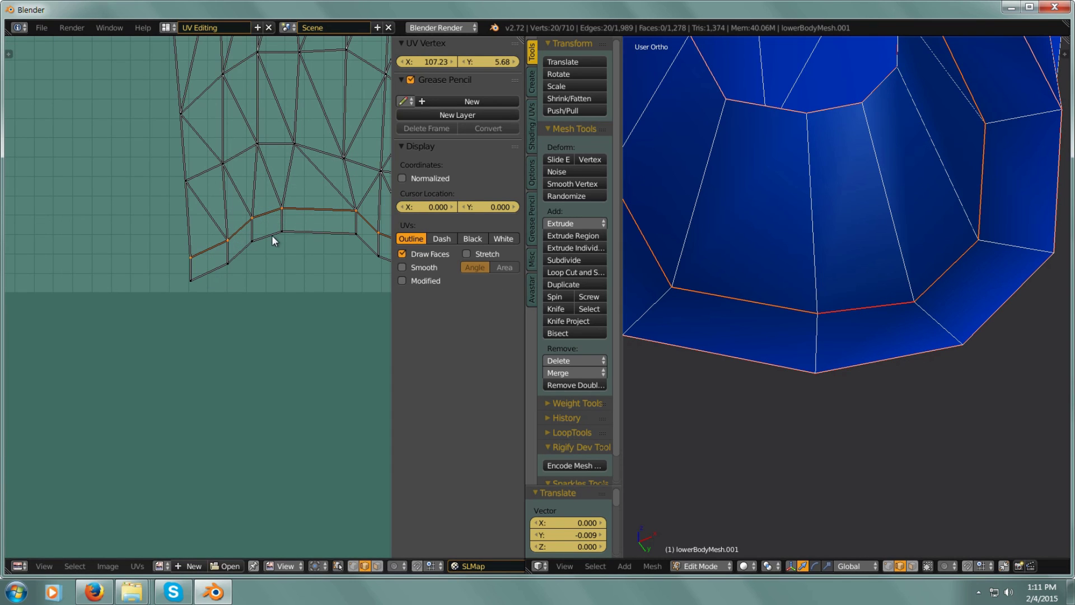
key("g")
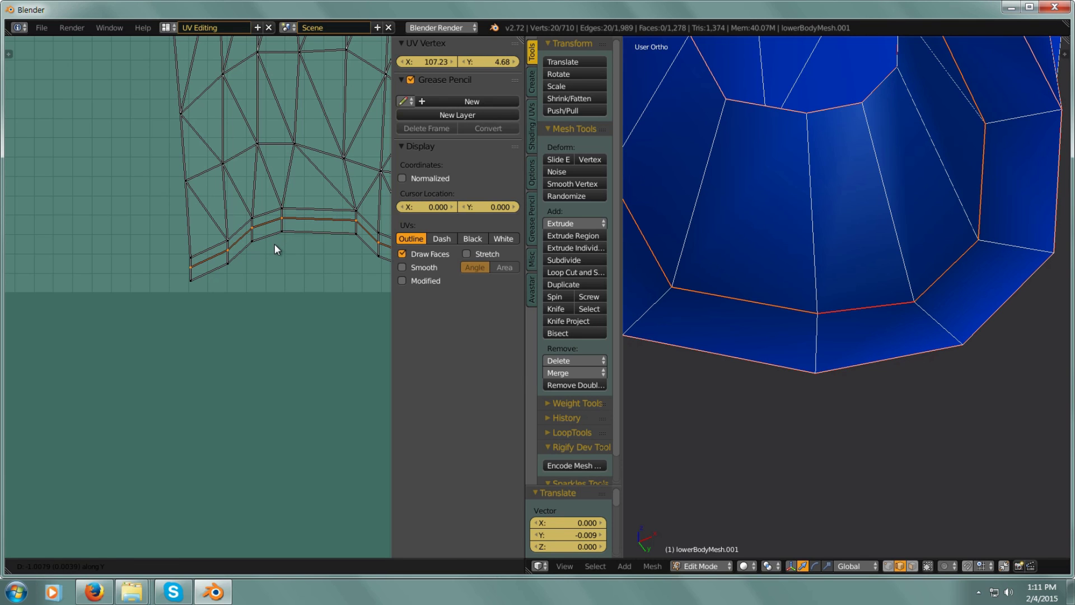
left_click(274, 243)
Select the rim UVs of all leg openings and move them up by about 1.5 pixels (0.006) along Y
scroll(275, 244, "down", 5)
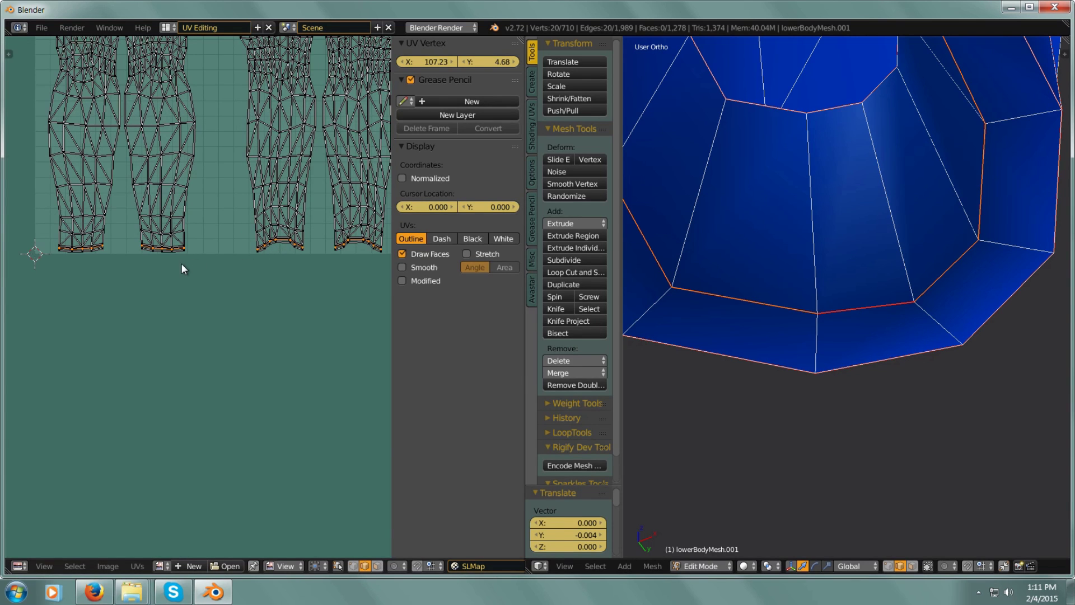
key("b")
left_click_drag(31, 238, 223, 301)
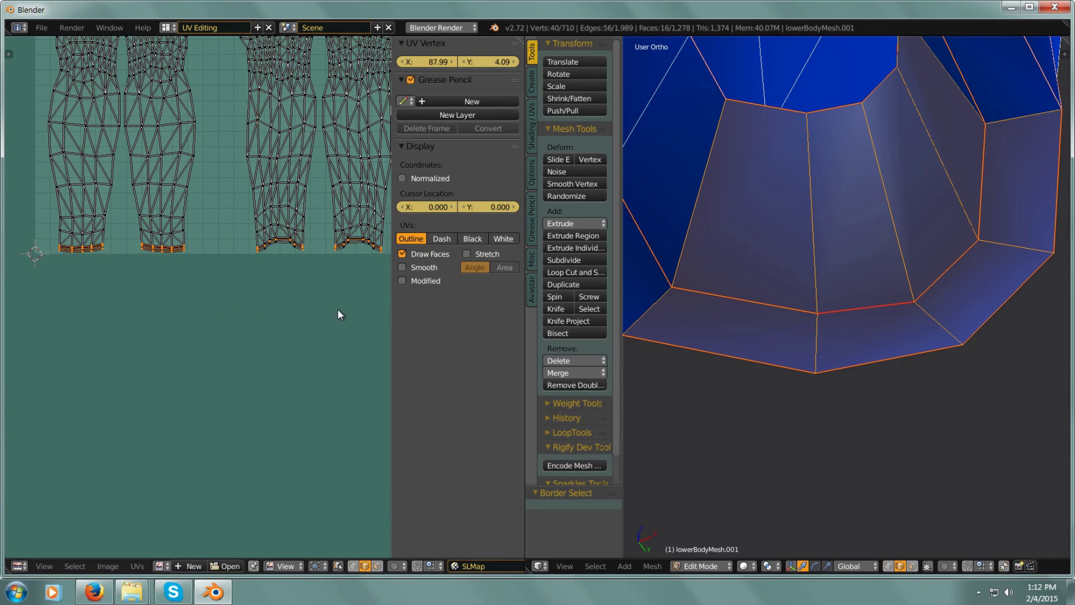
key("b")
left_click_drag(243, 235, 378, 299)
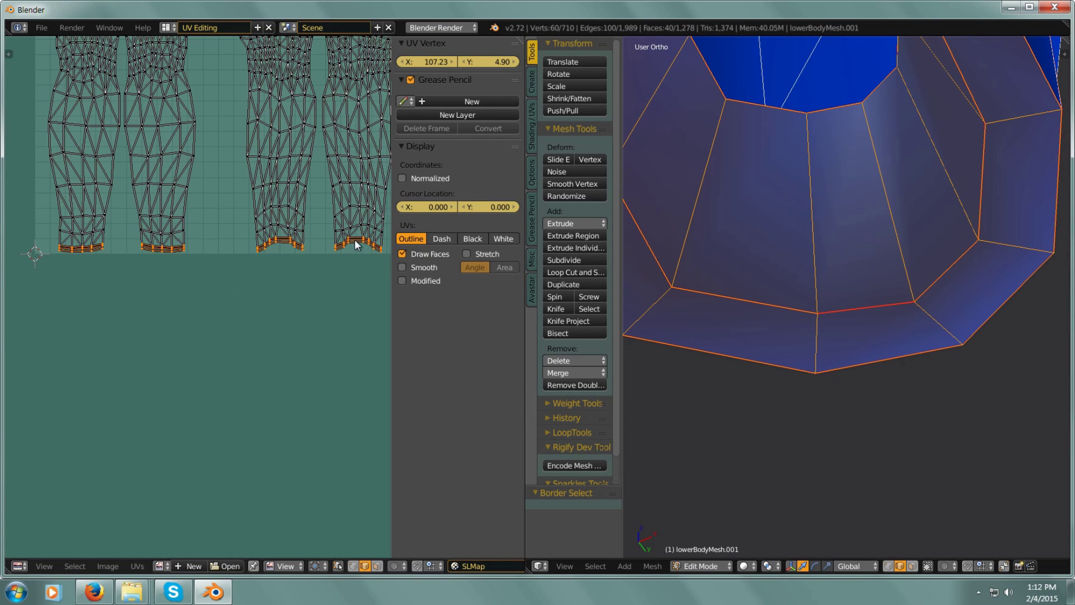
scroll(236, 237, "up", 4)
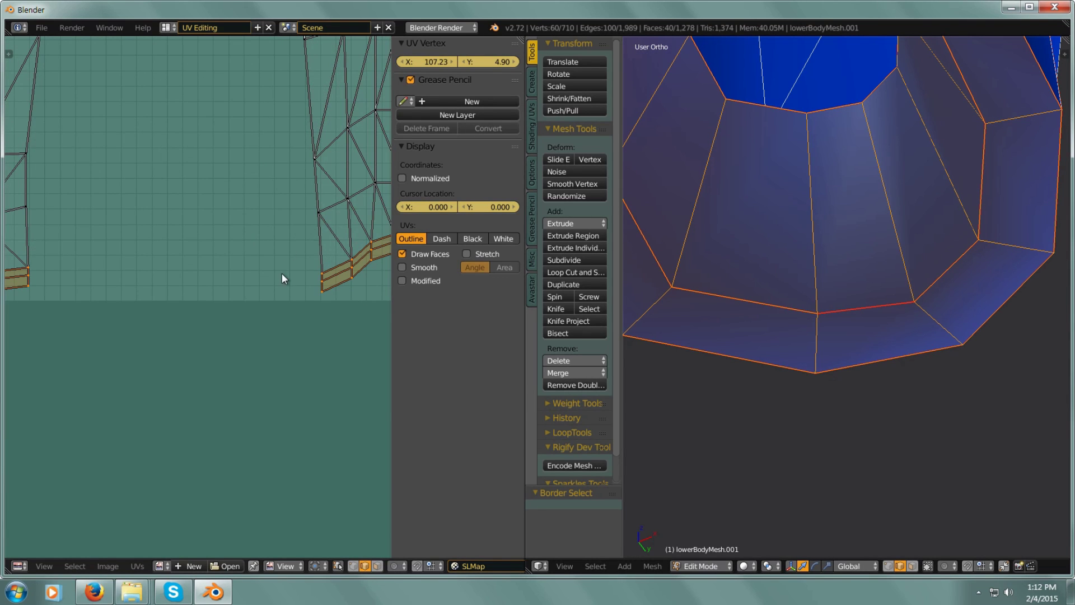
scroll(237, 258, "down", 3)
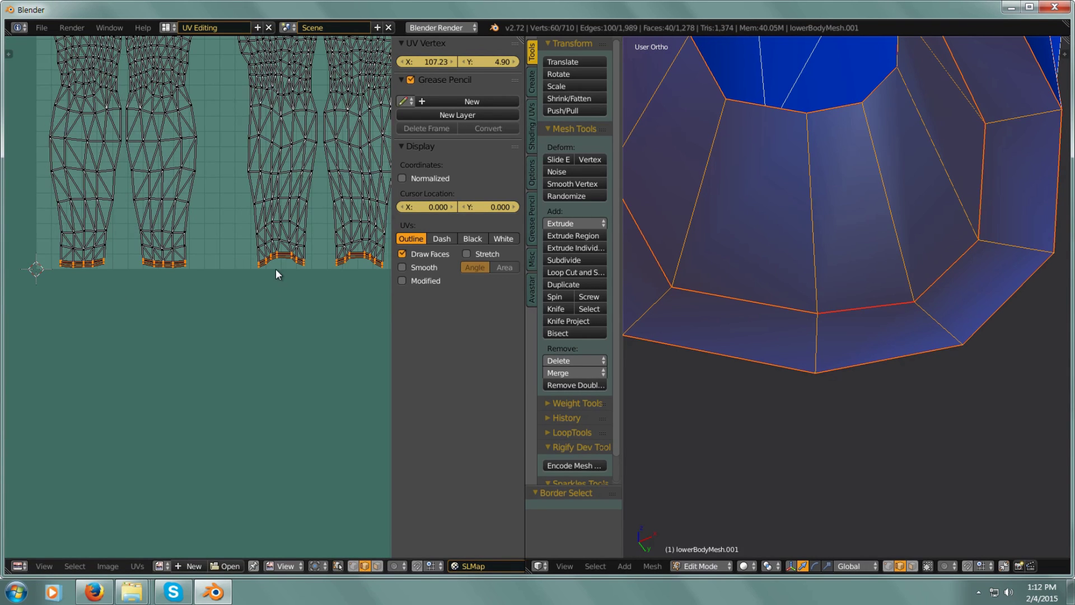
scroll(275, 270, "up", 5)
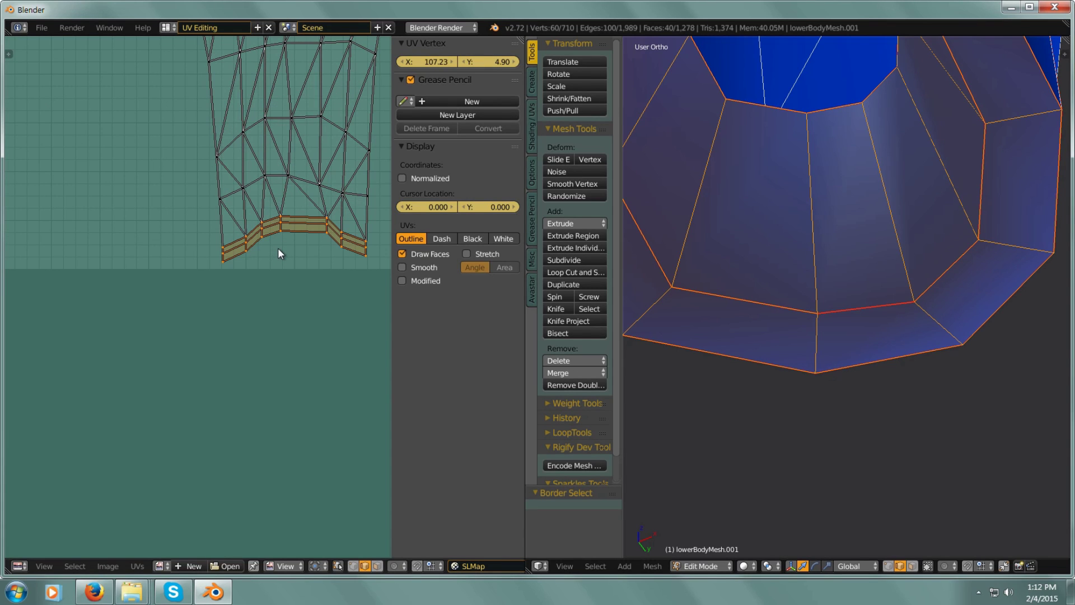
key("g")
key("y")
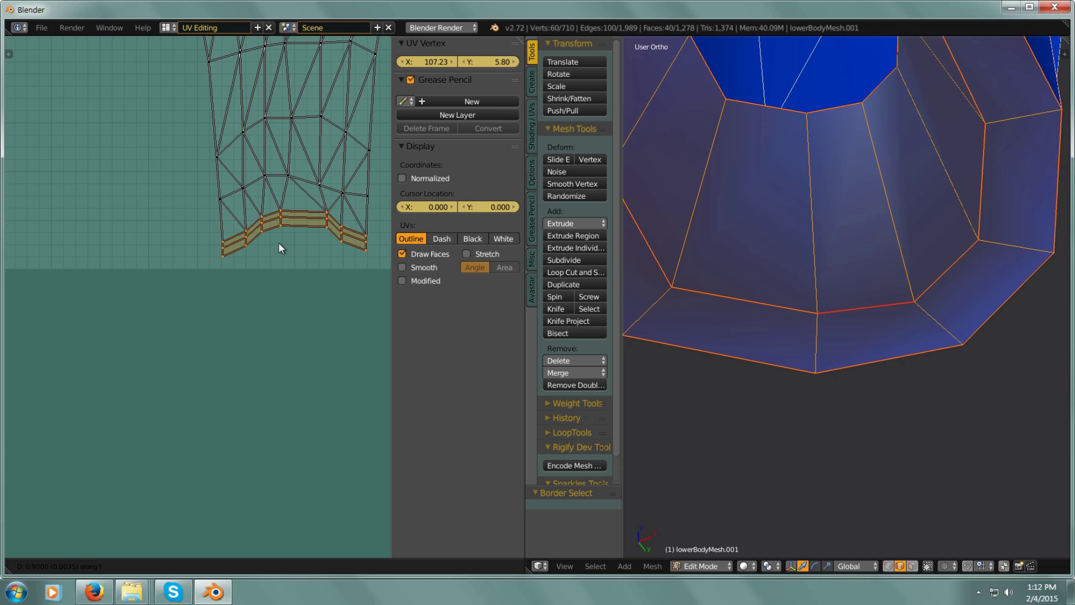
left_click(277, 239)
scroll(279, 241, "down", 3)
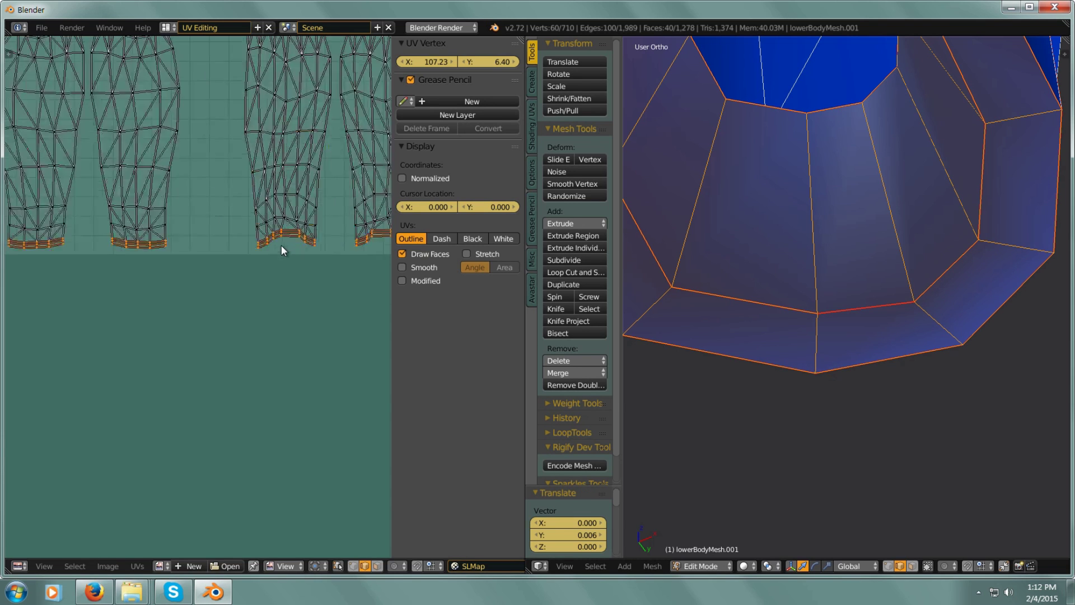
scroll(772, 199, "down", 3)
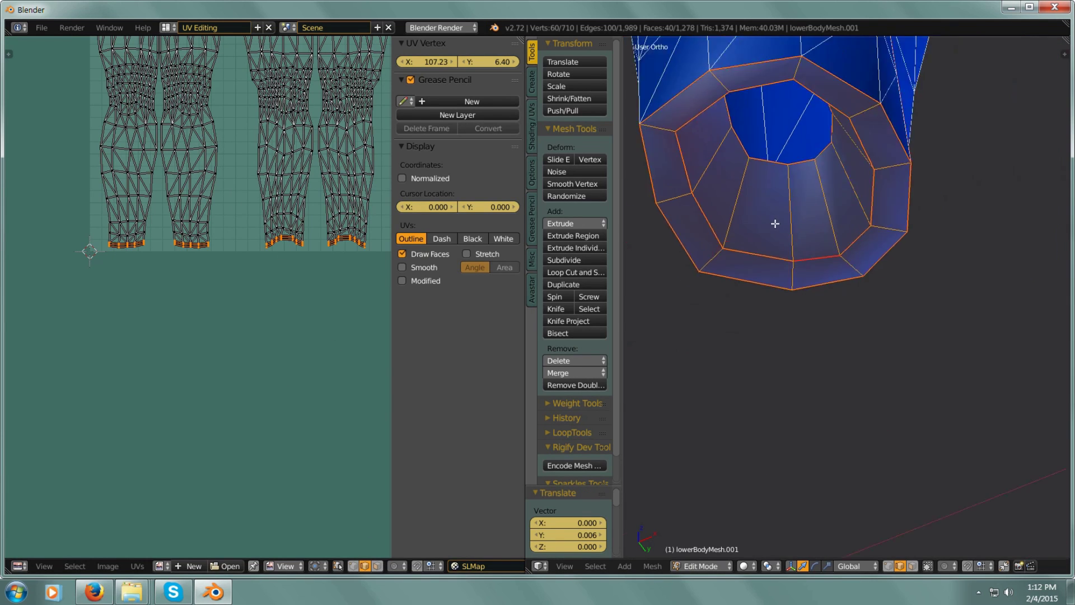
Return the pants to Object Mode and show the layer containing the avatar together with the pants
middle_click_drag(773, 224, 805, 271)
scroll(847, 382, "down", 4)
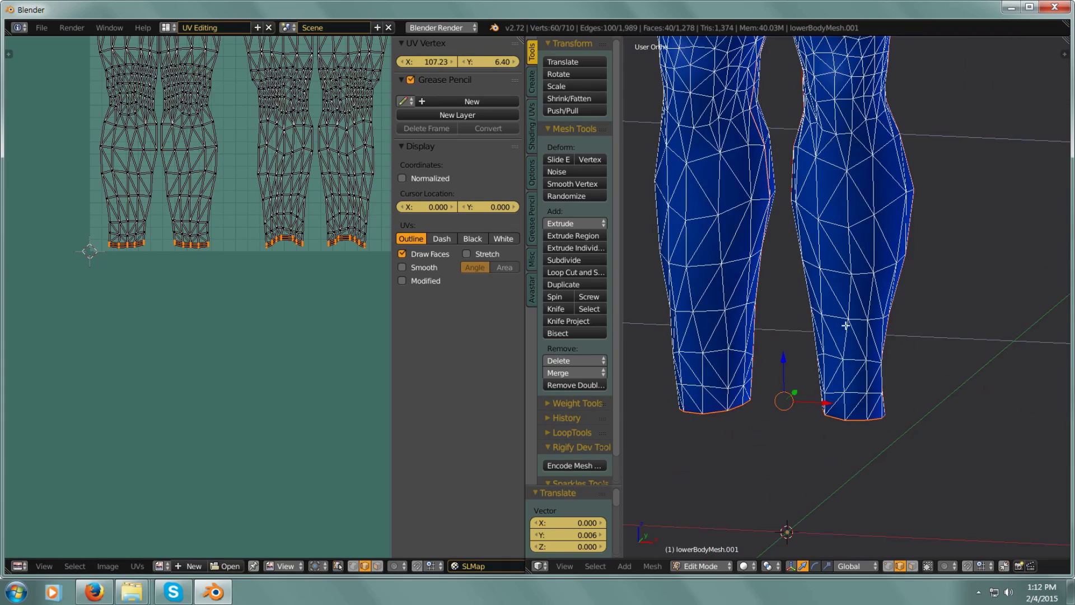
scroll(851, 389, "down", 4)
middle_click_drag(854, 393, 795, 289)
scroll(834, 303, "up", 4)
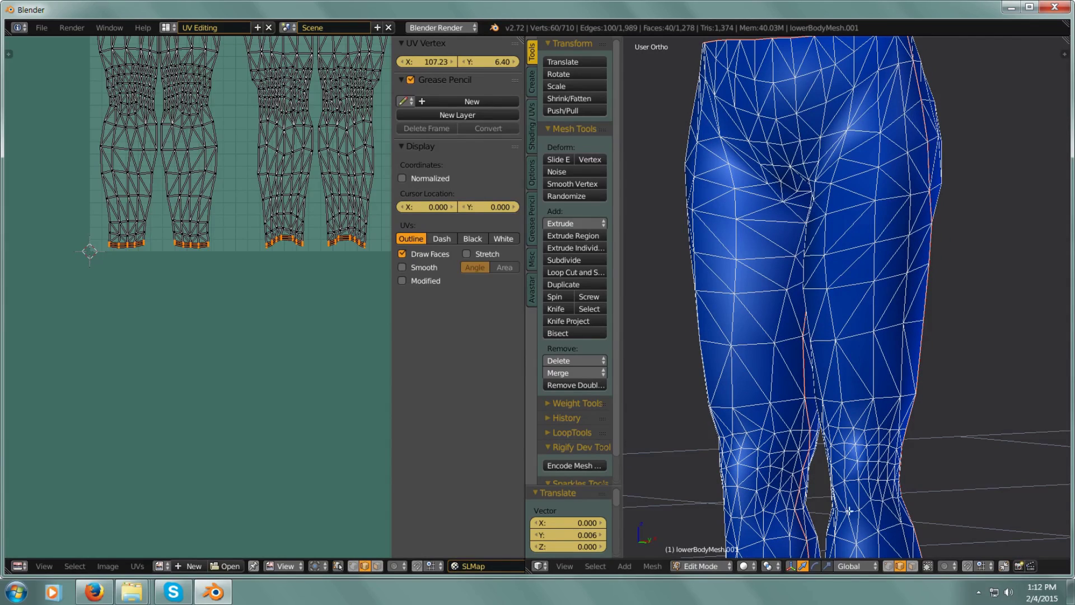
left_click(701, 567)
left_click(714, 549)
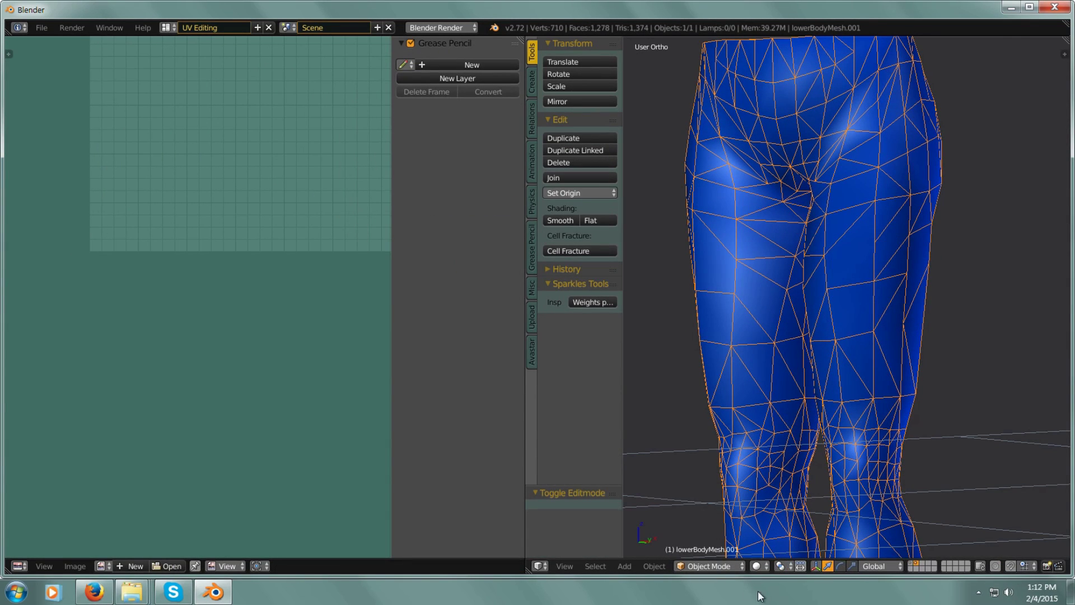
left_click(912, 565)
Select the Avatar armature and switch it to Pose Mode
scroll(909, 287, "down", 3)
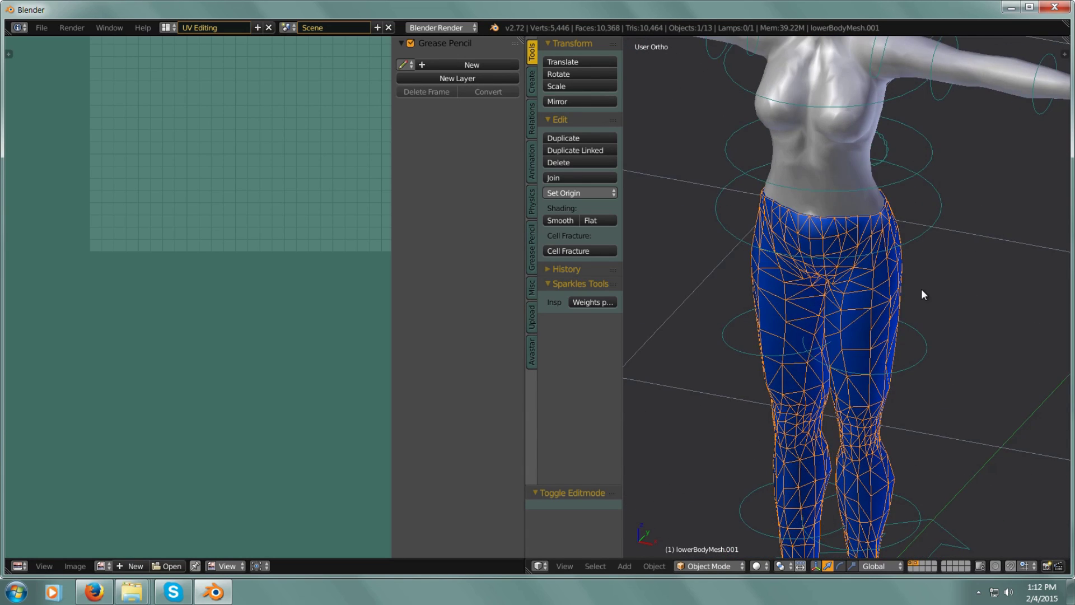
scroll(921, 288, "down", 3)
middle_click_drag(929, 277, 862, 356)
scroll(883, 364, "up", 5)
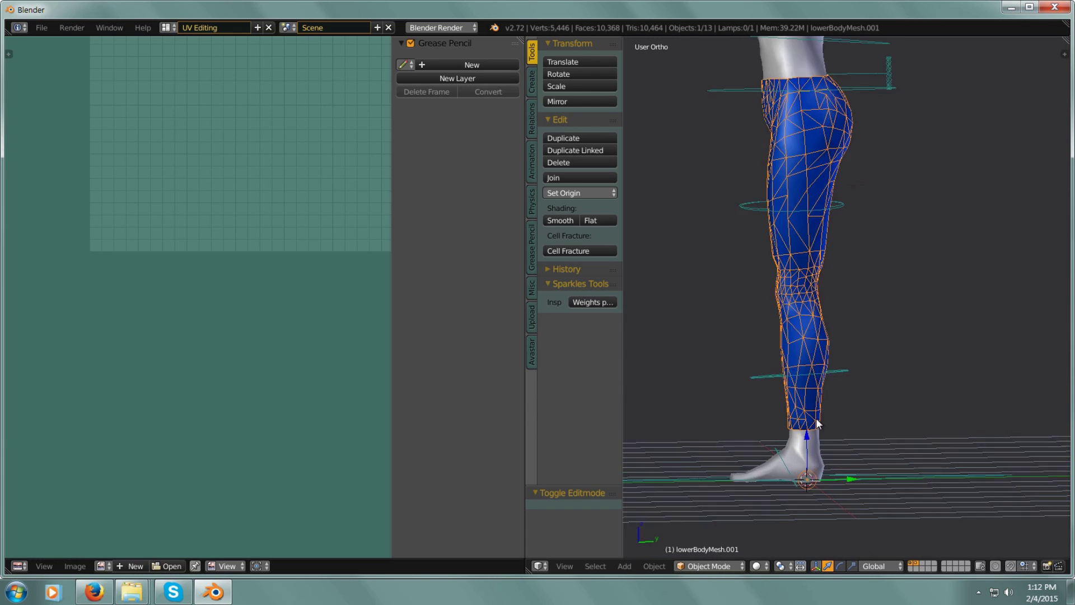
middle_click_drag(816, 419, 768, 402)
right_click(714, 355)
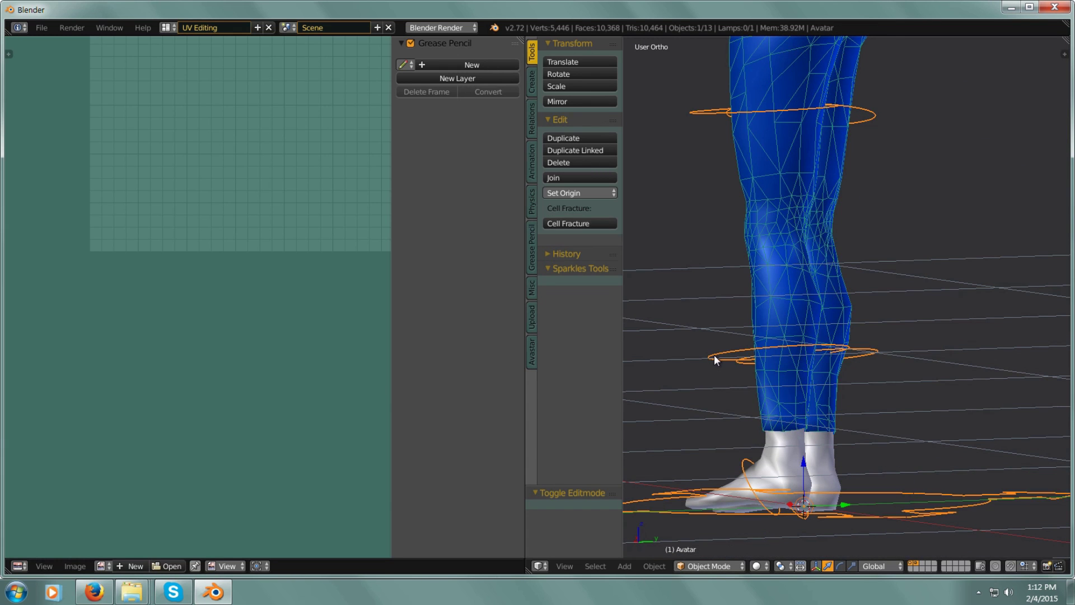
key("g")
right_click(730, 341)
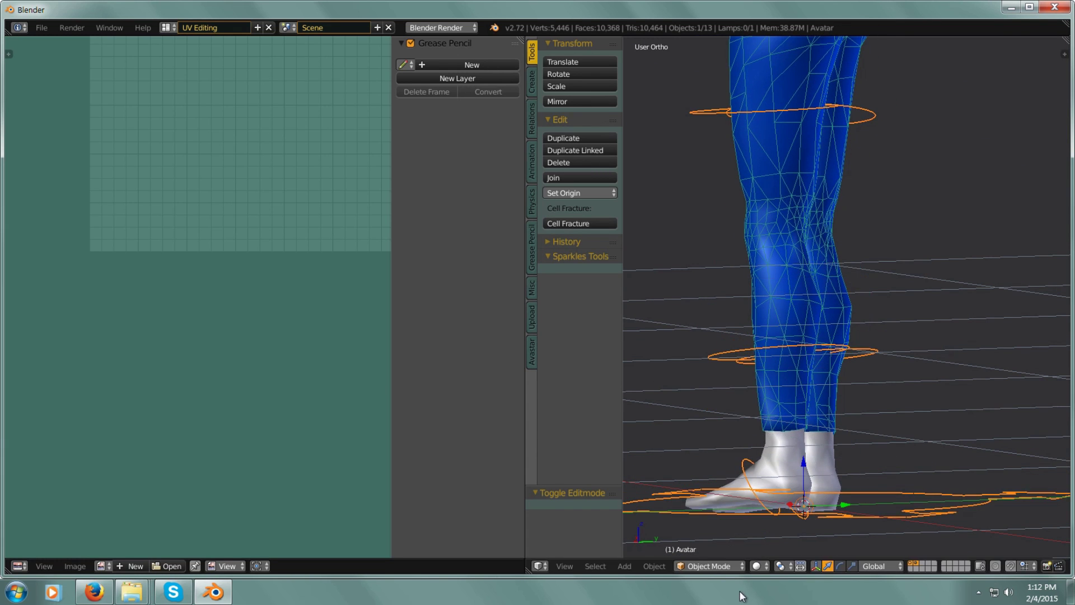
left_click(723, 565)
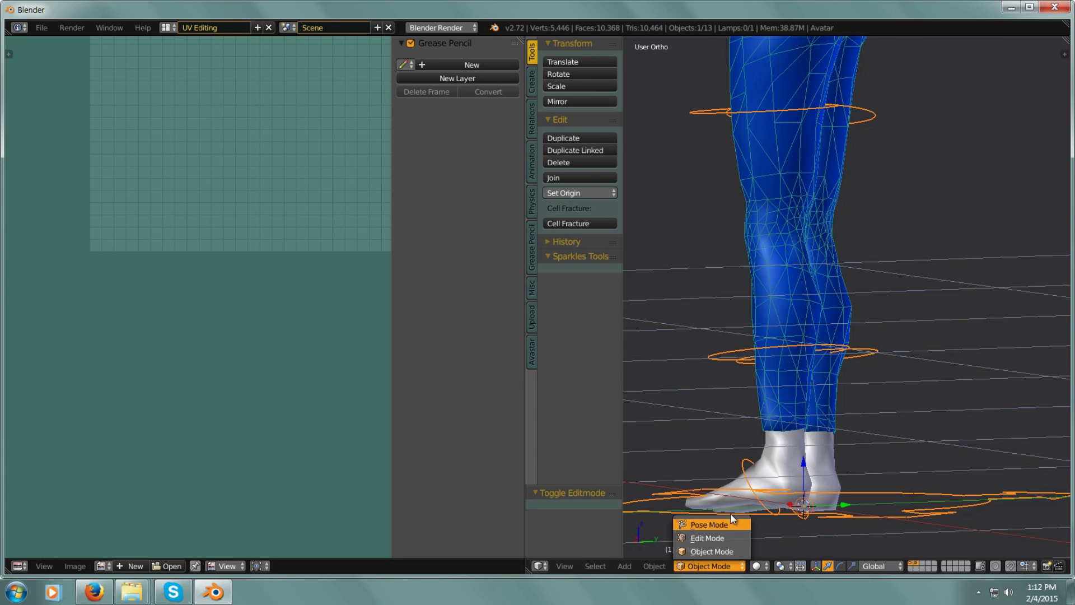
left_click(730, 515)
Try moving the KneeLeft bone to test how the pants bend with the leg, and inspect the ankle openings
key("g")
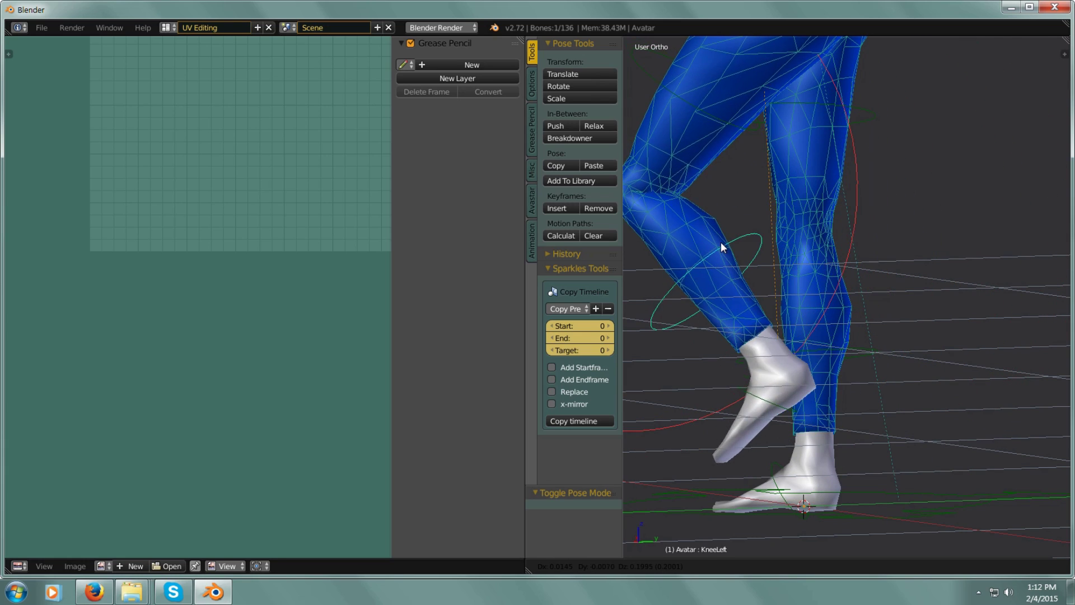
key("Escape")
middle_click_drag(759, 261, 914, 321)
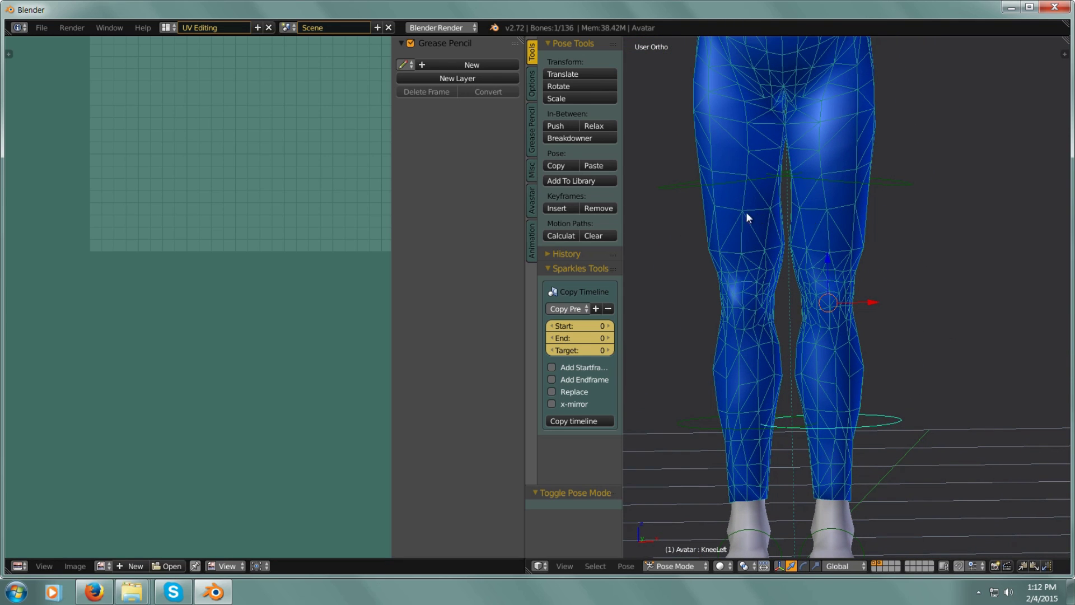
middle_click_drag(742, 294, 805, 356)
scroll(809, 347, "up", 5)
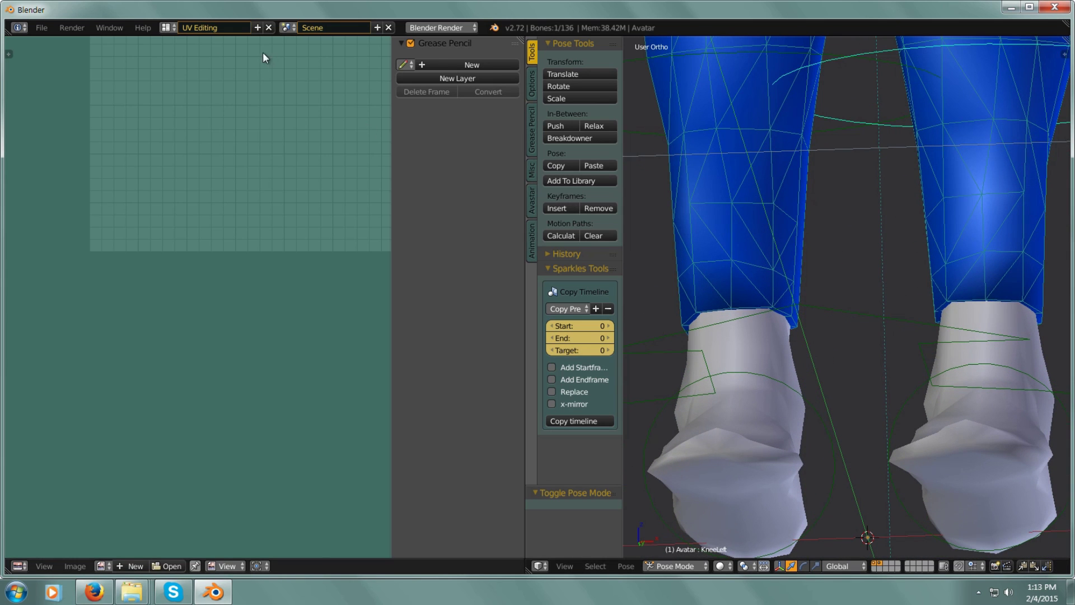
Switch the screen layout to Default and bring the pants' ankle openings into close view
left_click(172, 26)
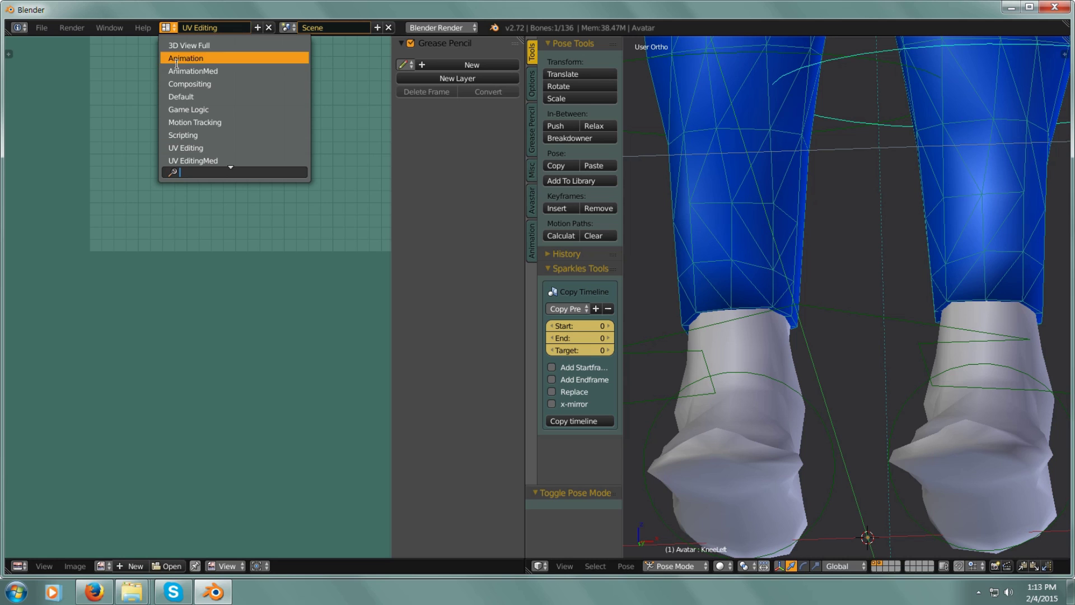
left_click(185, 97)
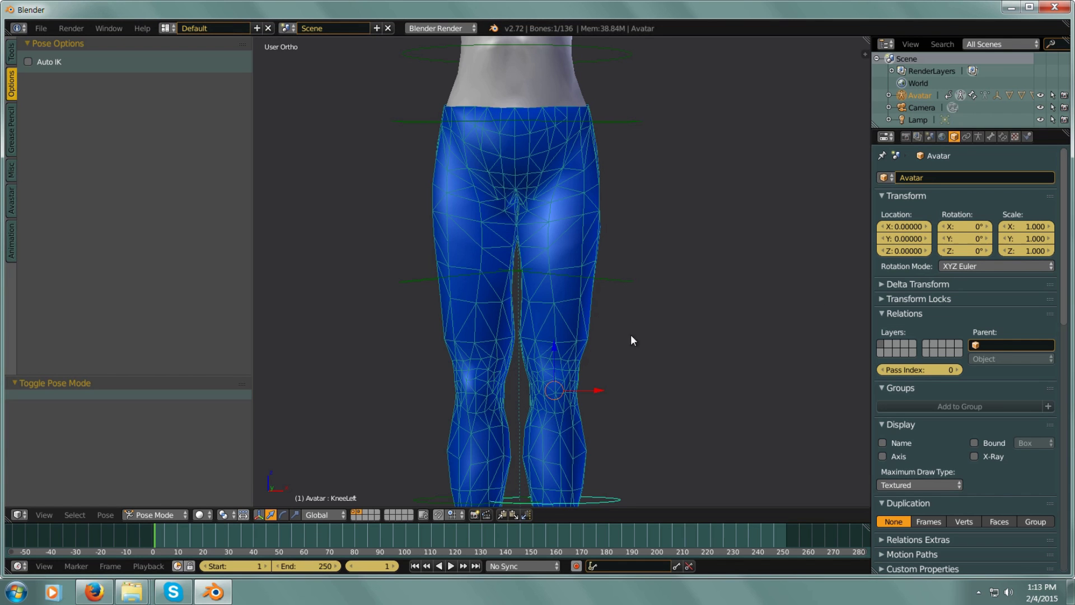
middle_click_drag(632, 340, 544, 342, "shift")
scroll(600, 392, "up", 4)
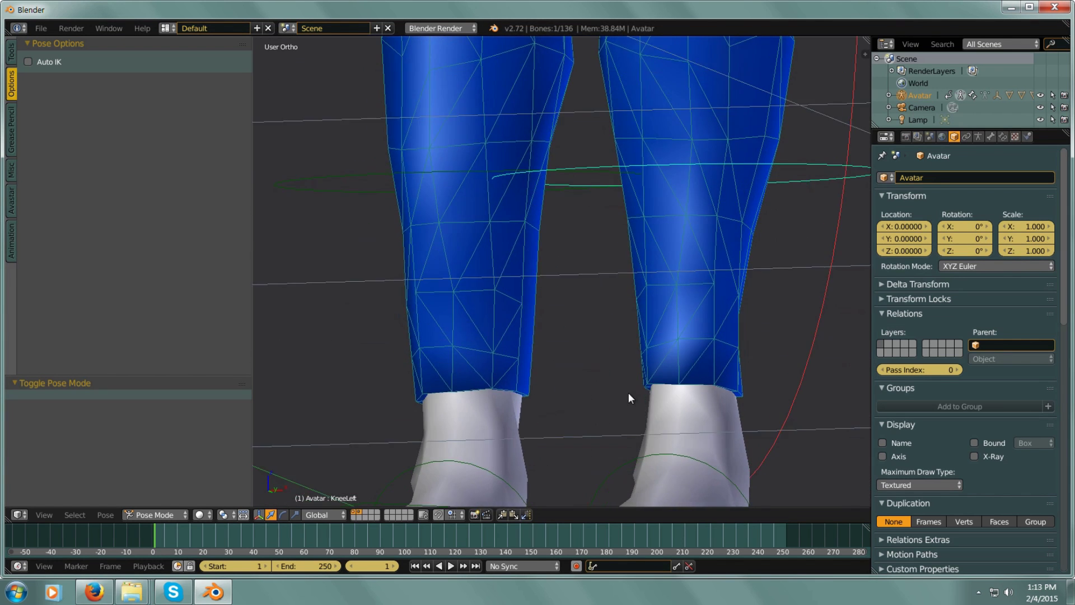
middle_click_drag(629, 397, 662, 394)
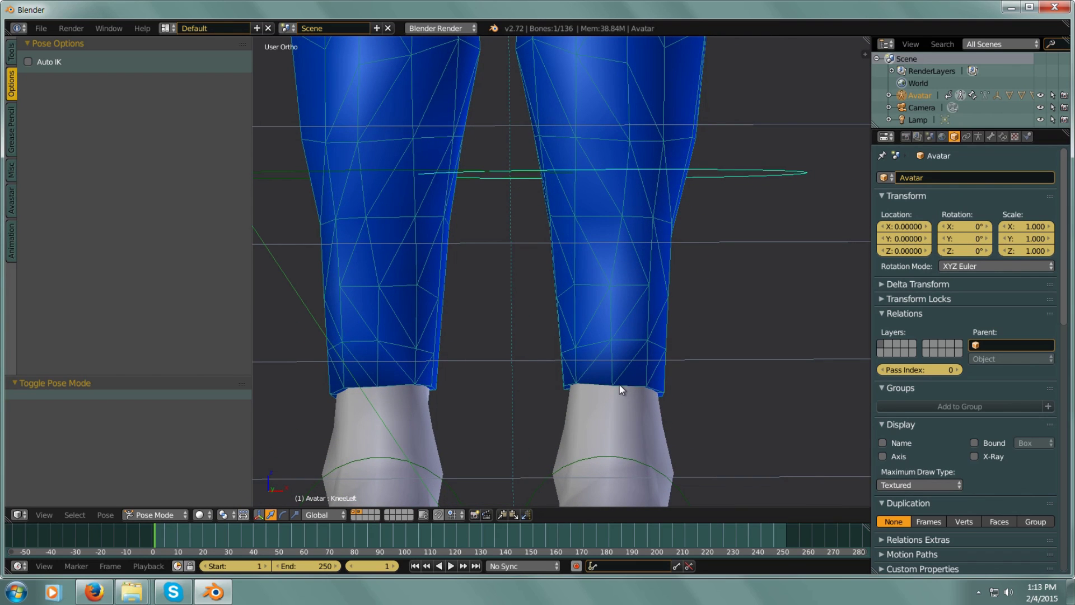
Select the pants, enter Edit Mode and allow selecting hidden geometry through the mesh
left_click(174, 514)
right_click(663, 309)
left_click(189, 516)
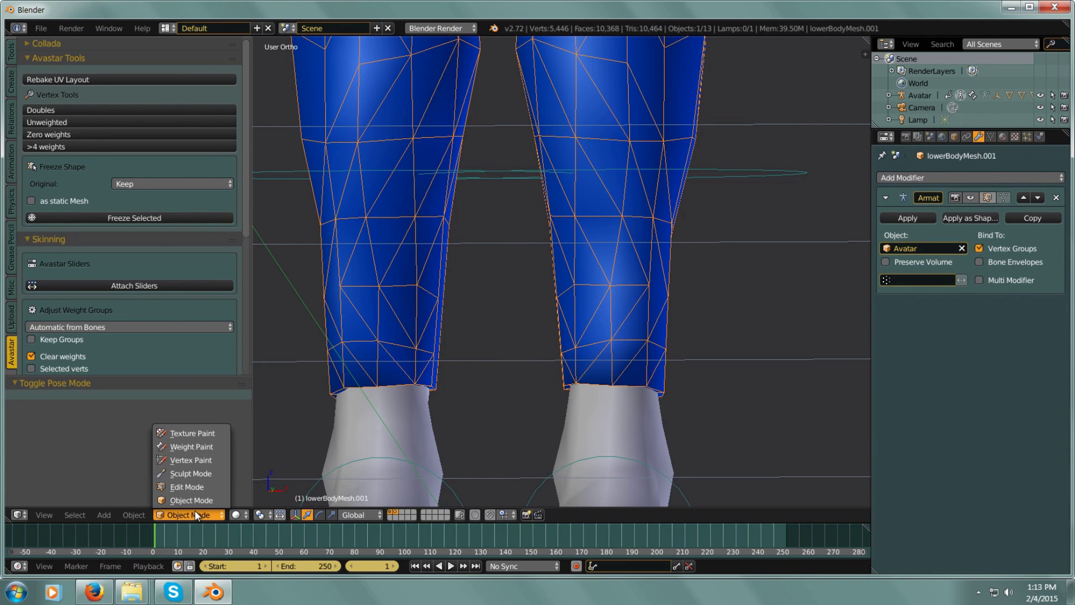
left_click(200, 486)
middle_click_drag(598, 412, 571, 409)
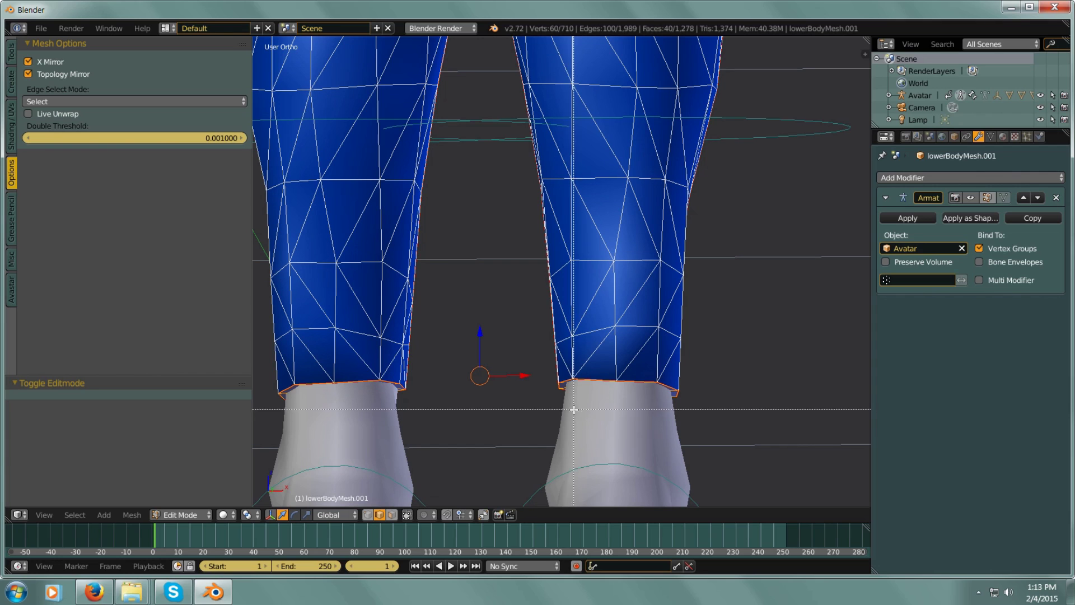
left_click(407, 515)
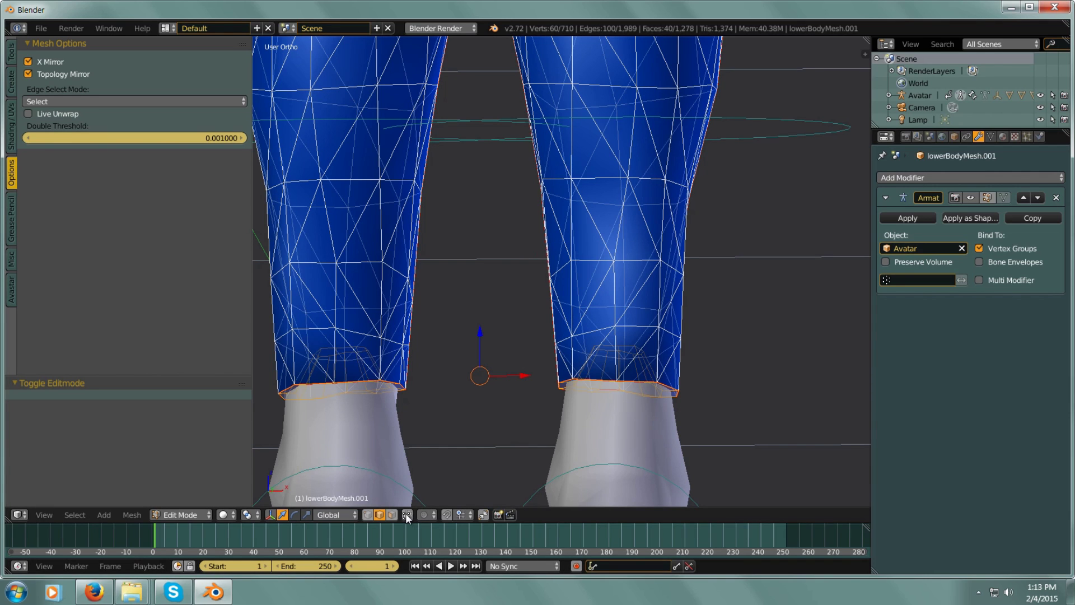
Add the bottom band of faces on the avatar's left pant leg to the selection and try scaling the selection up slightly
key("b")
left_click_drag(585, 446, 555, 373)
key("b")
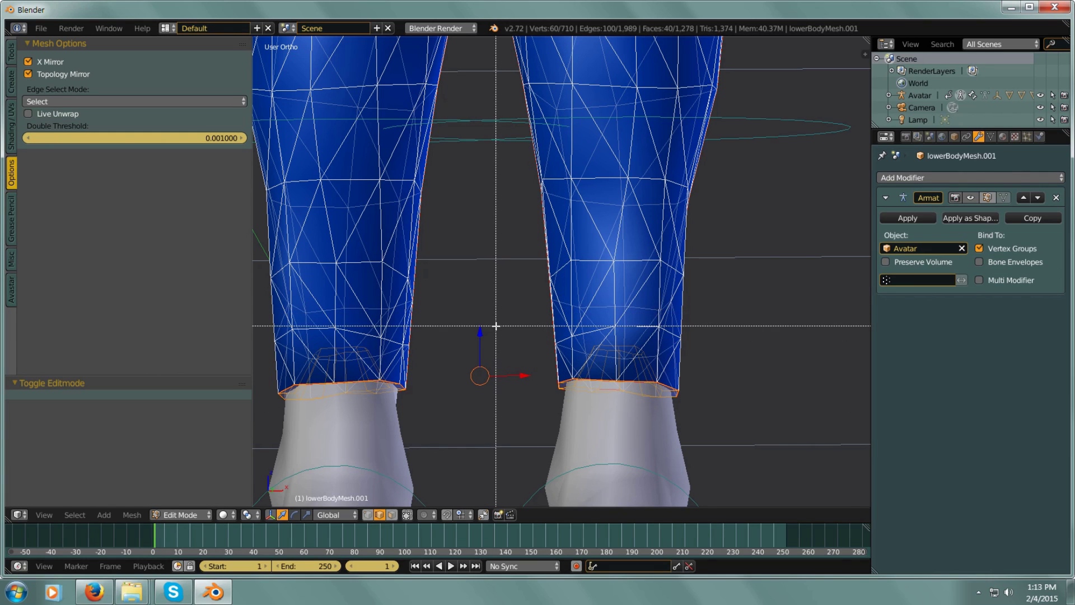
left_click_drag(491, 313, 782, 464)
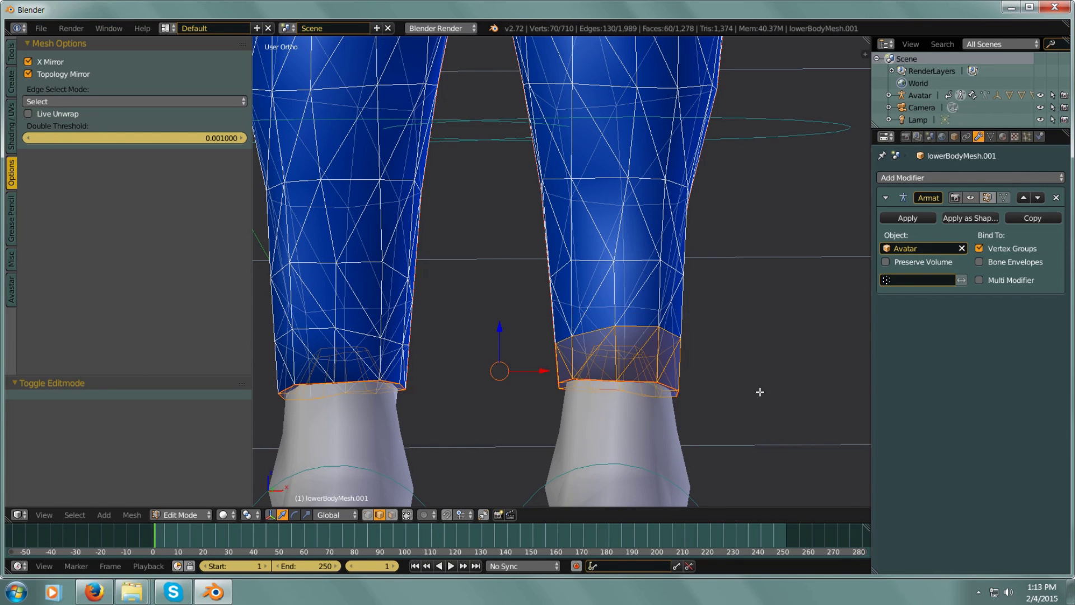
middle_click_drag(758, 391, 749, 415)
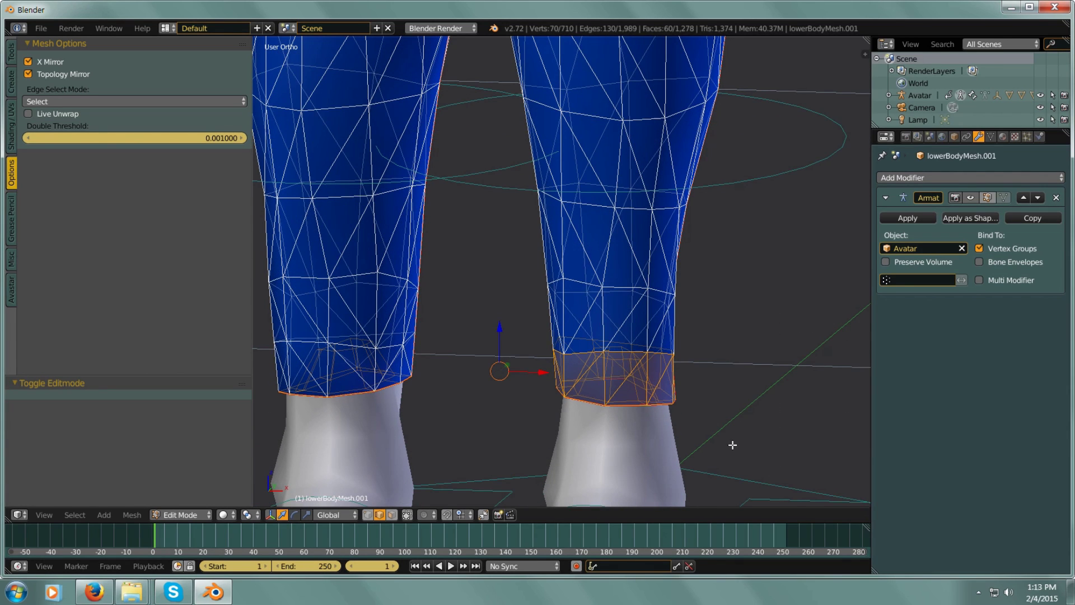
key("s")
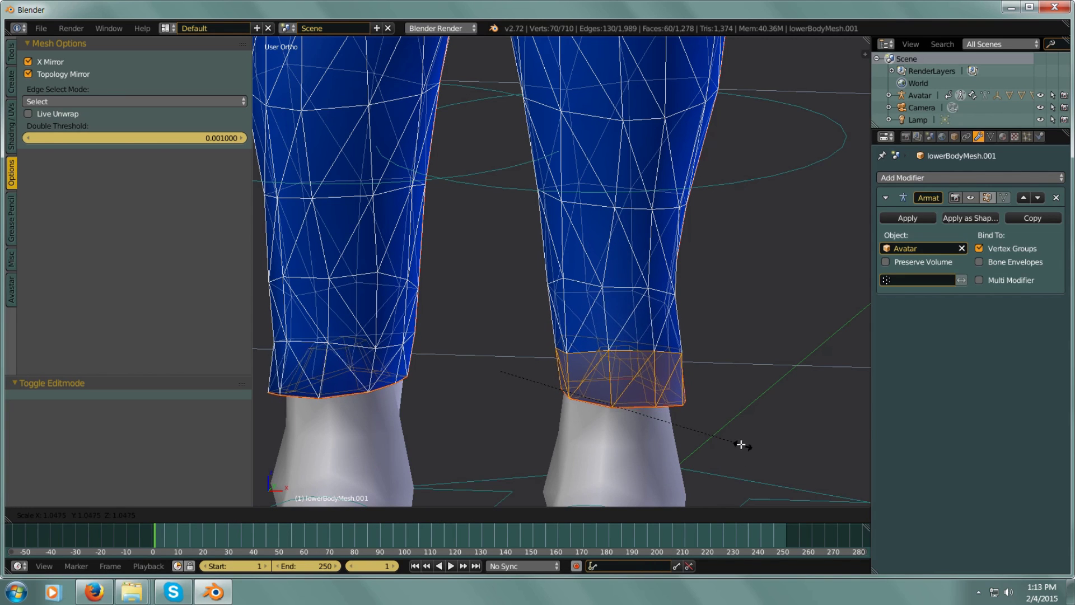
left_click(737, 442)
middle_click_drag(737, 441, 716, 402)
Reselect only the left pant leg's bottom band with its inner rim and try scaling it up to about 1.25
right_click(622, 332)
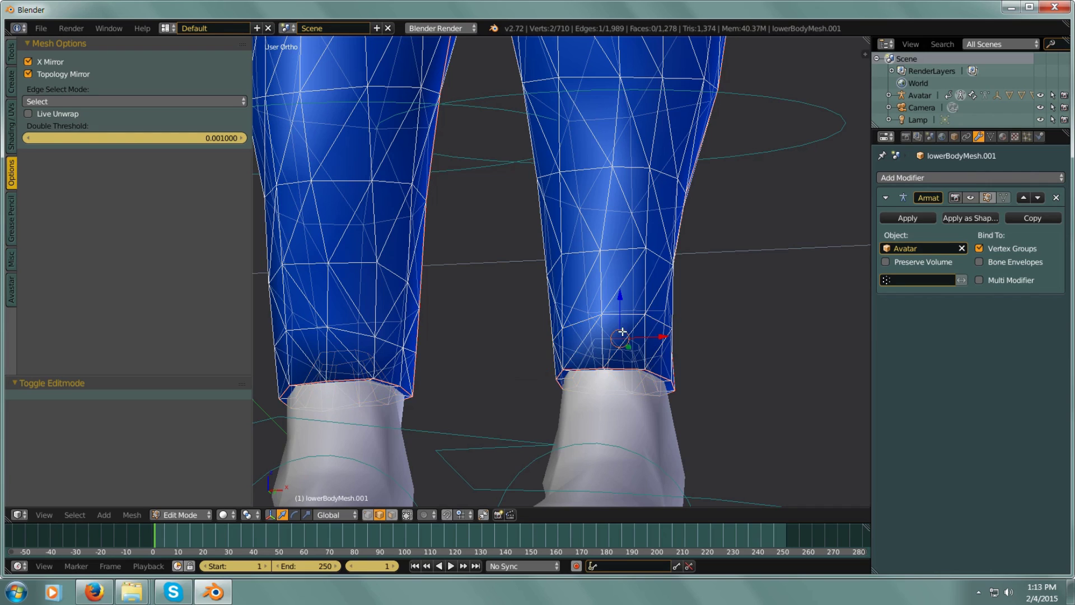
middle_click_drag(635, 345, 705, 401)
key("b")
left_click_drag(768, 456, 475, 297)
middle_click_drag(523, 341, 655, 379)
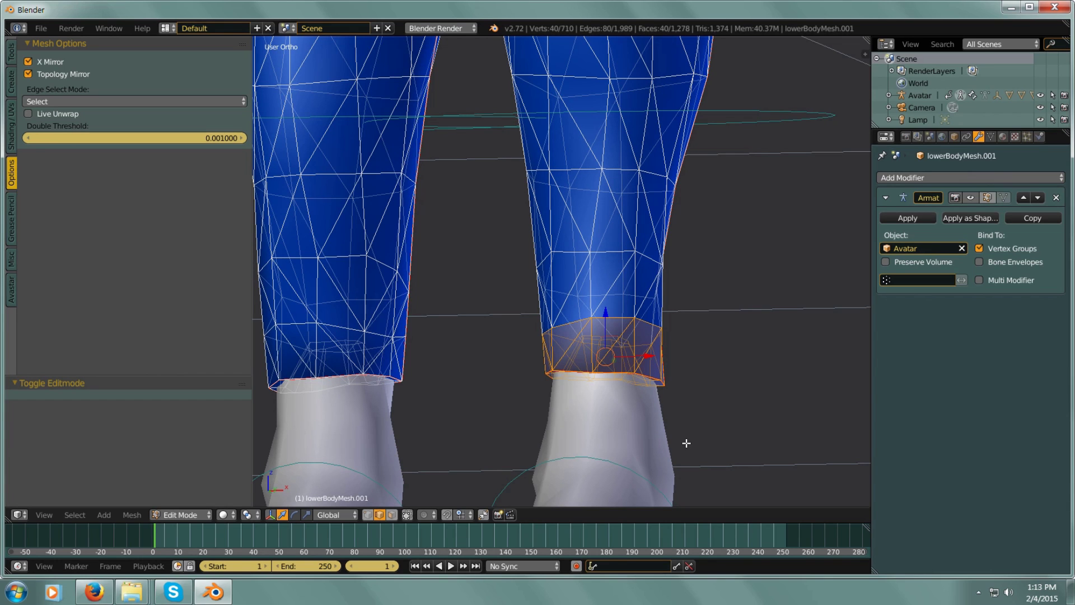
key("s")
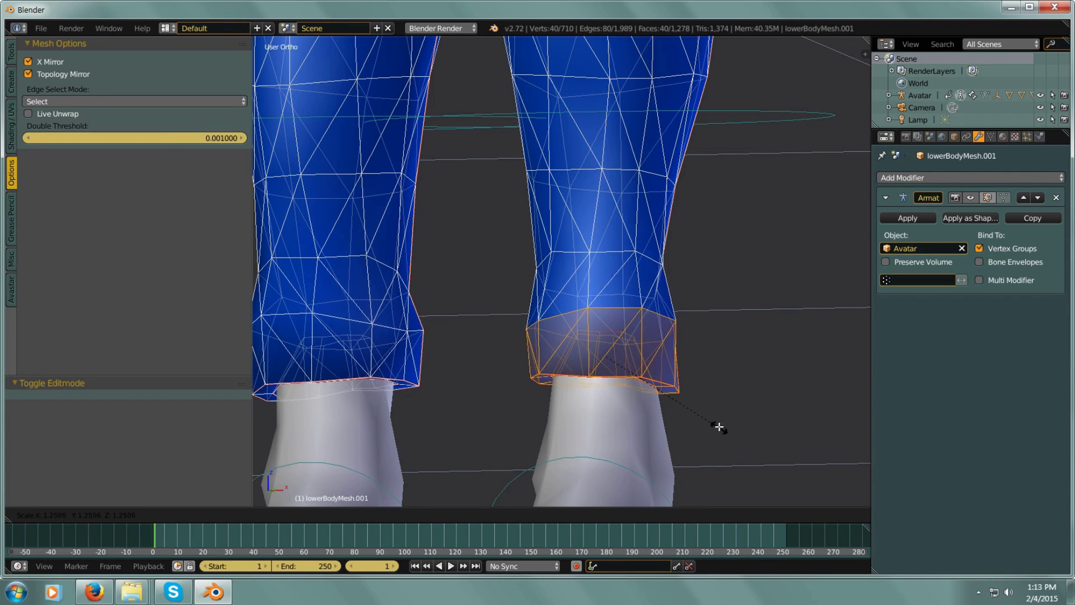
right_click(703, 423)
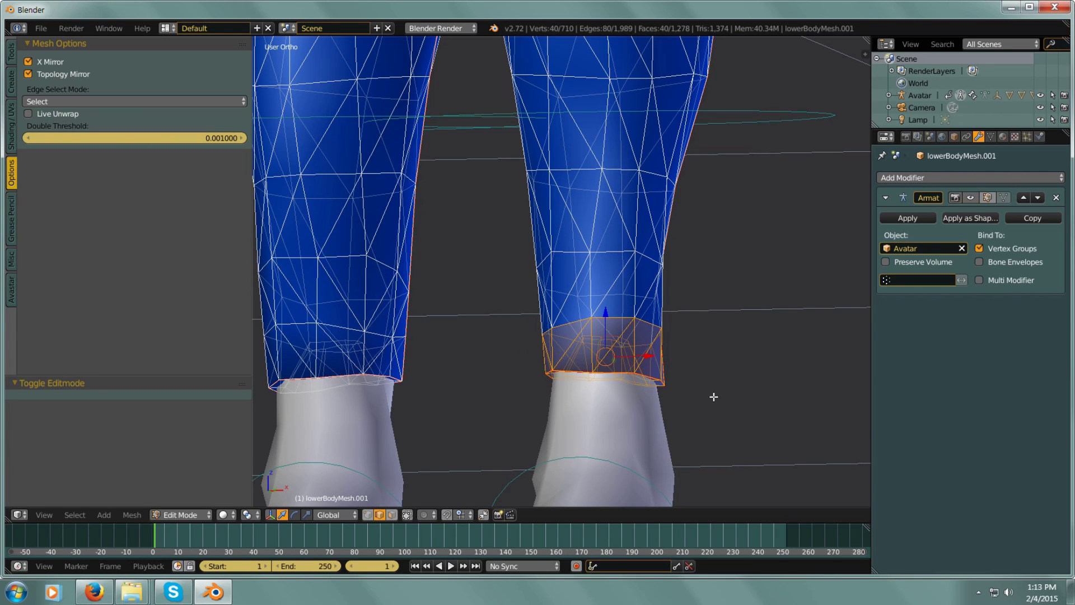
Grow the selection up the avatar's left pant leg by three rings and try scaling it down to about 0.91
key("ctrl+KP_Add")
key("ctrl+KP_Add")
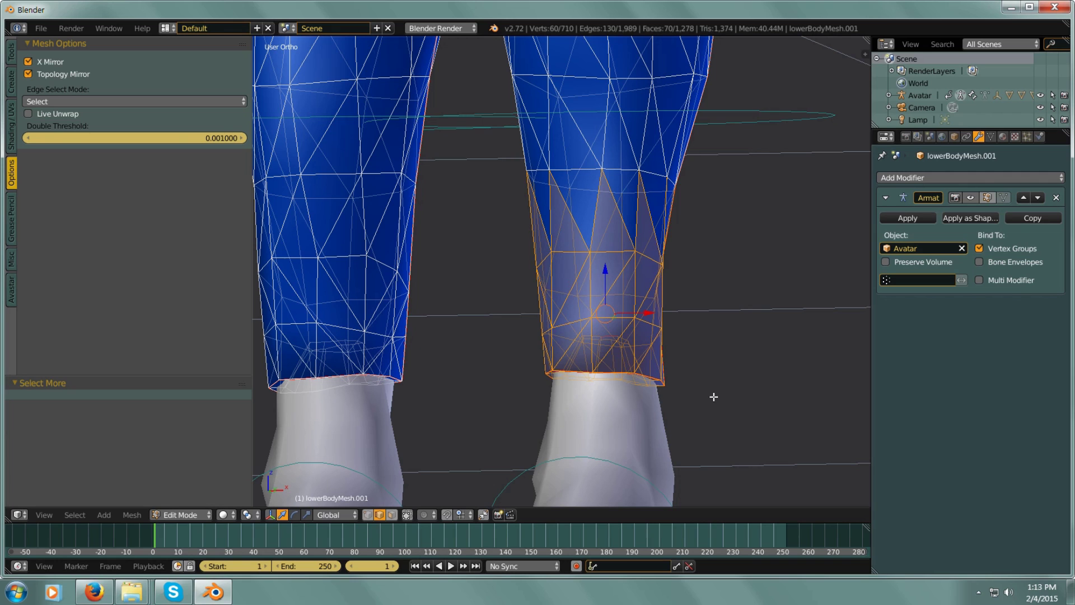
key("ctrl+KP_Add")
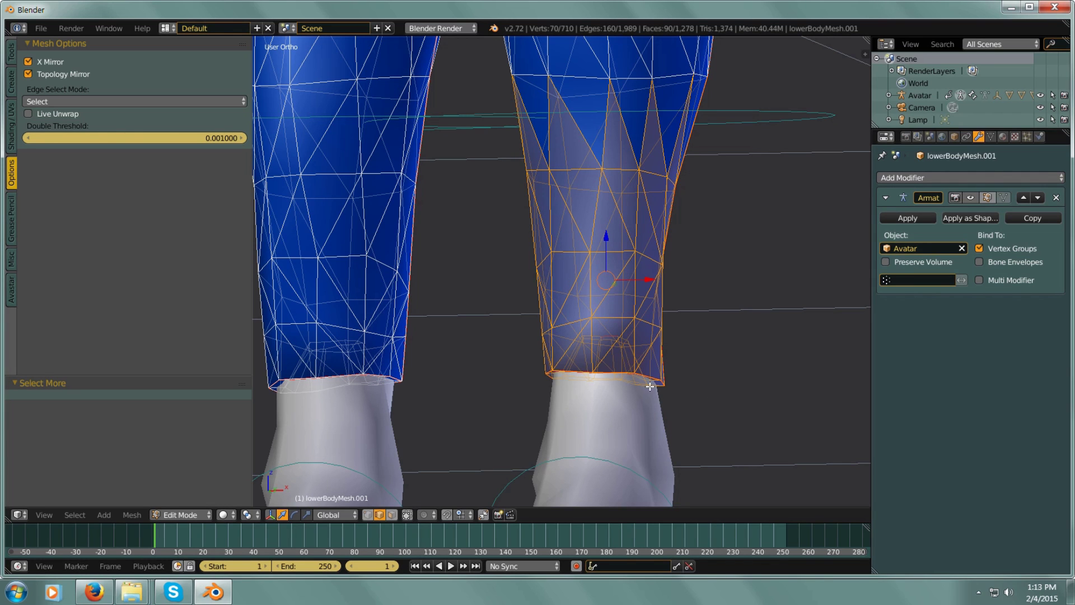
key("s")
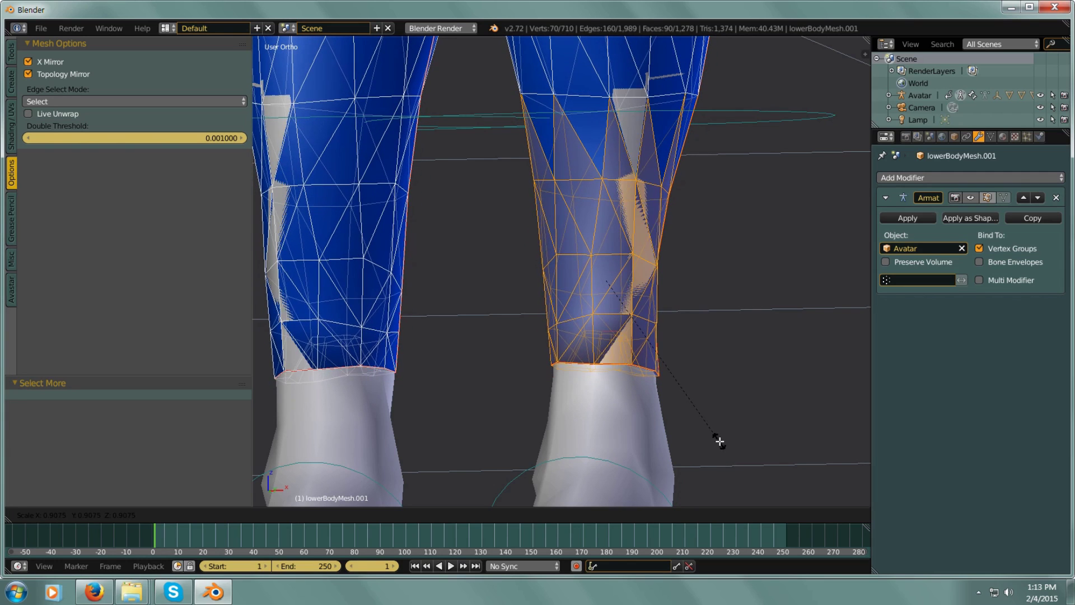
right_click(714, 453)
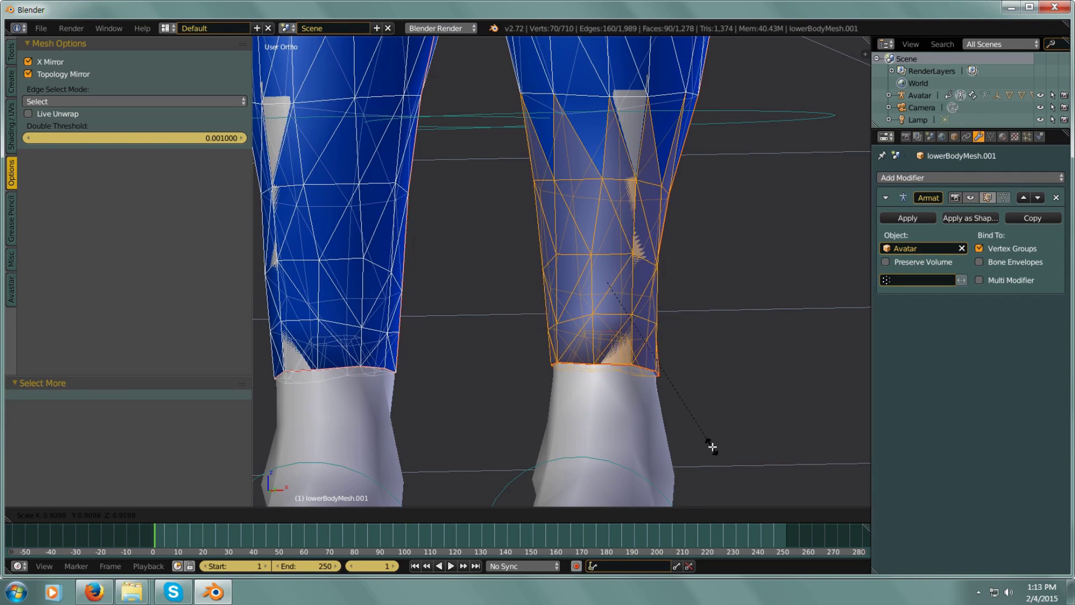
scroll(710, 445, "down", 3)
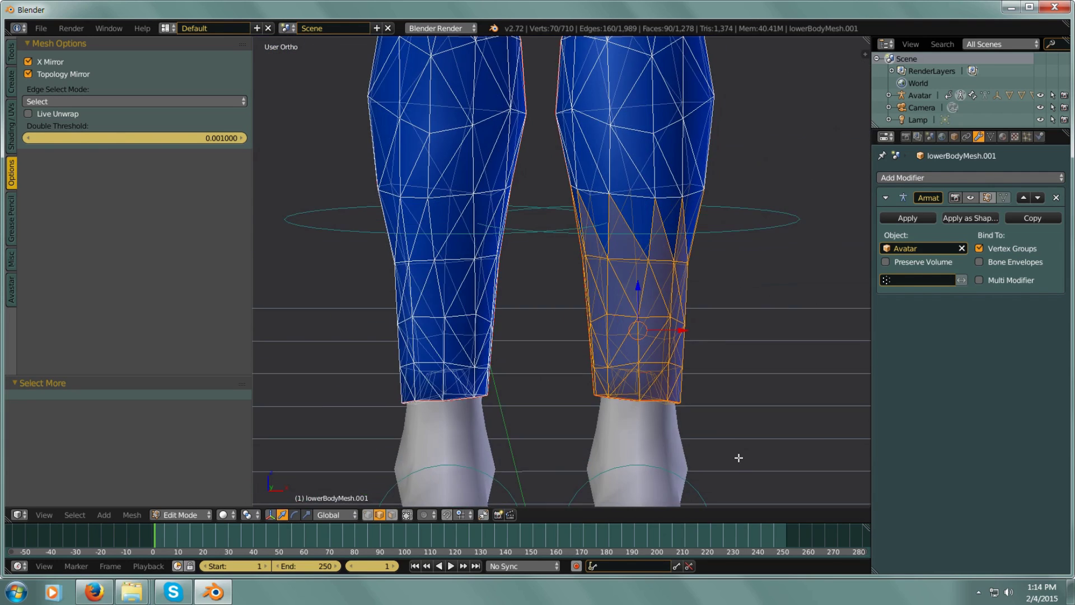
Shrink the left pant leg selection by one ring and widen it along the X axis by a factor of about 1.168
key("ctrl+KP_Subtract")
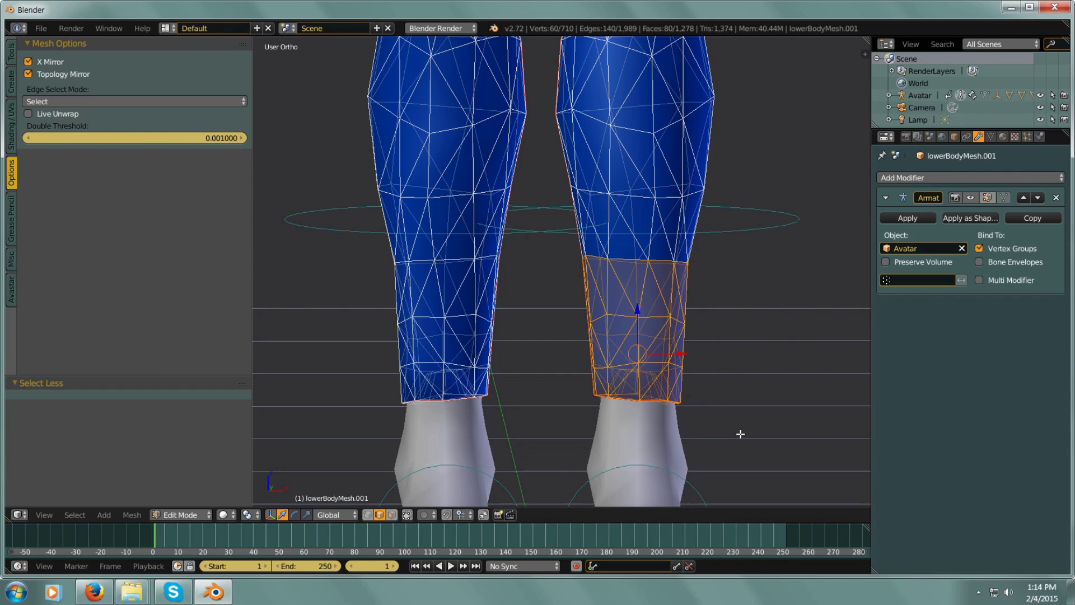
key("s")
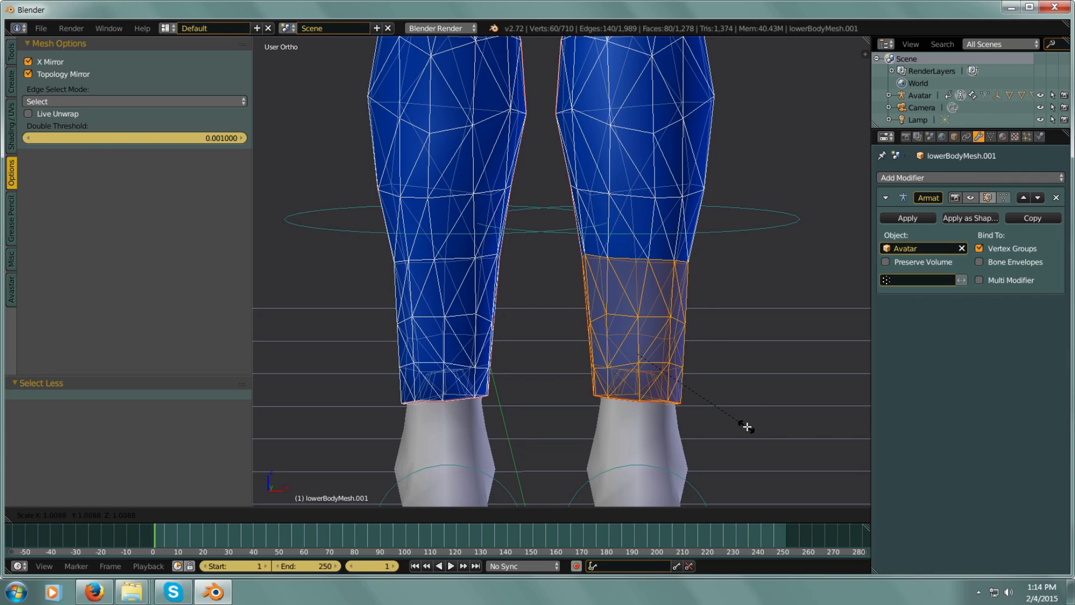
right_click(747, 427)
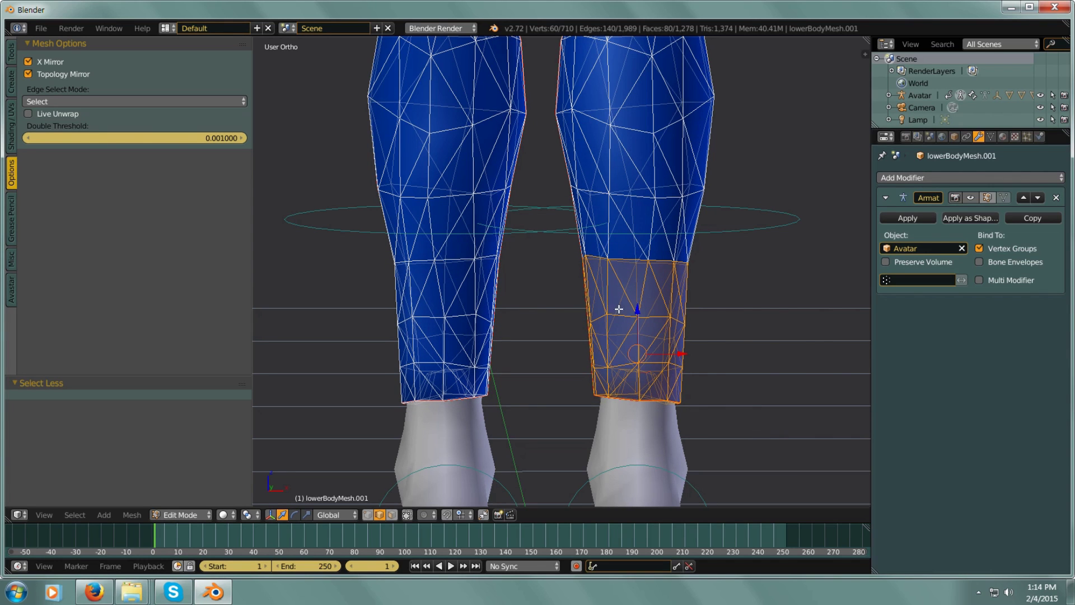
key("s")
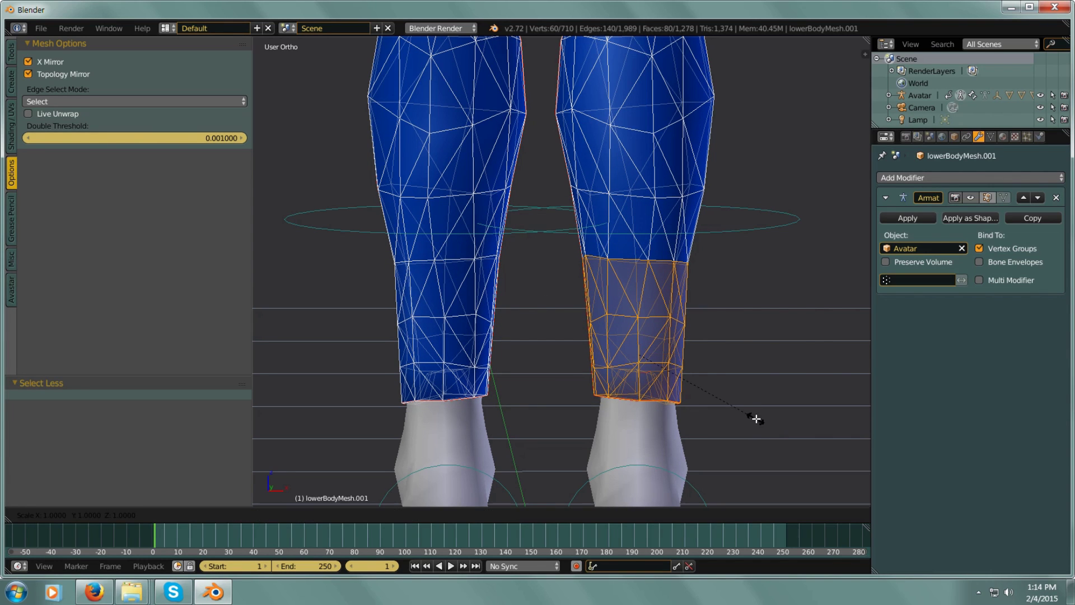
key("x")
left_click(778, 425)
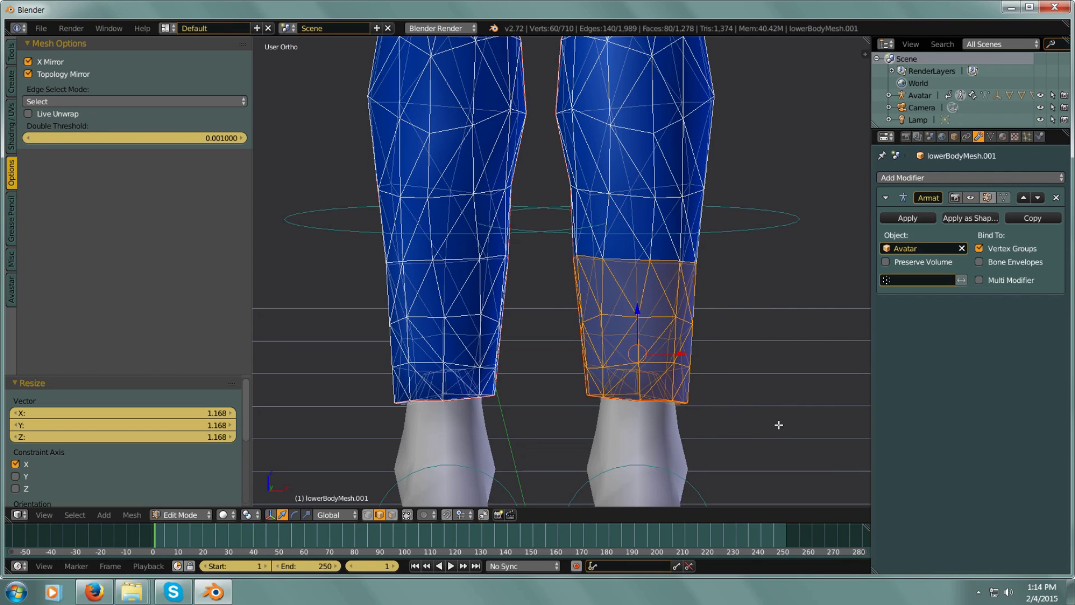
Scale the selected lower part of the left pant leg along Y by about 1.158 and move it about 0.005 along Y
middle_click_drag(778, 425, 671, 445)
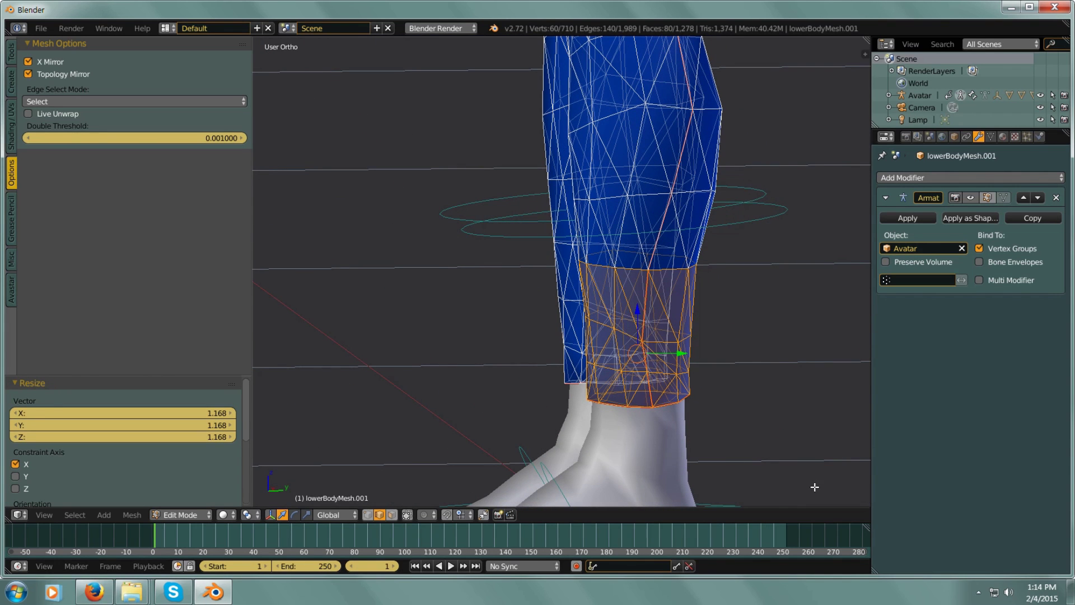
key("s")
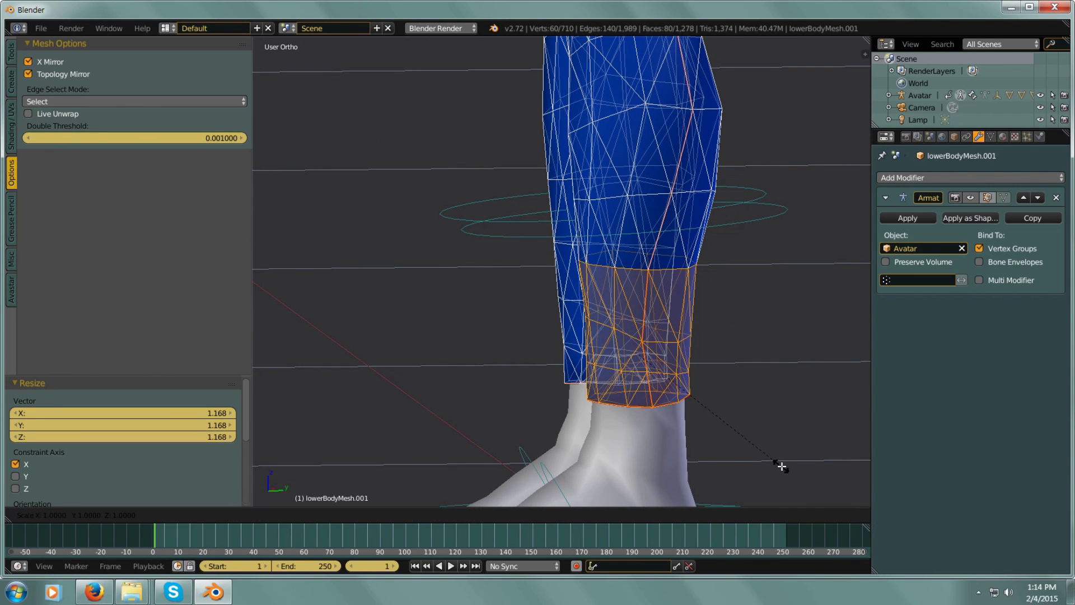
key("y")
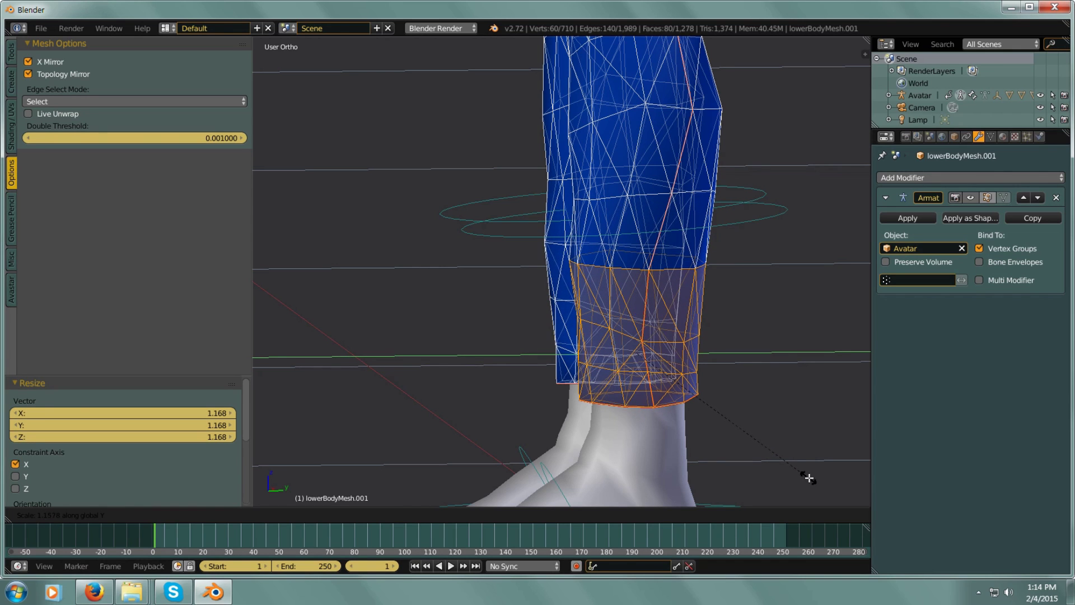
left_click(807, 476)
key("g")
key("y")
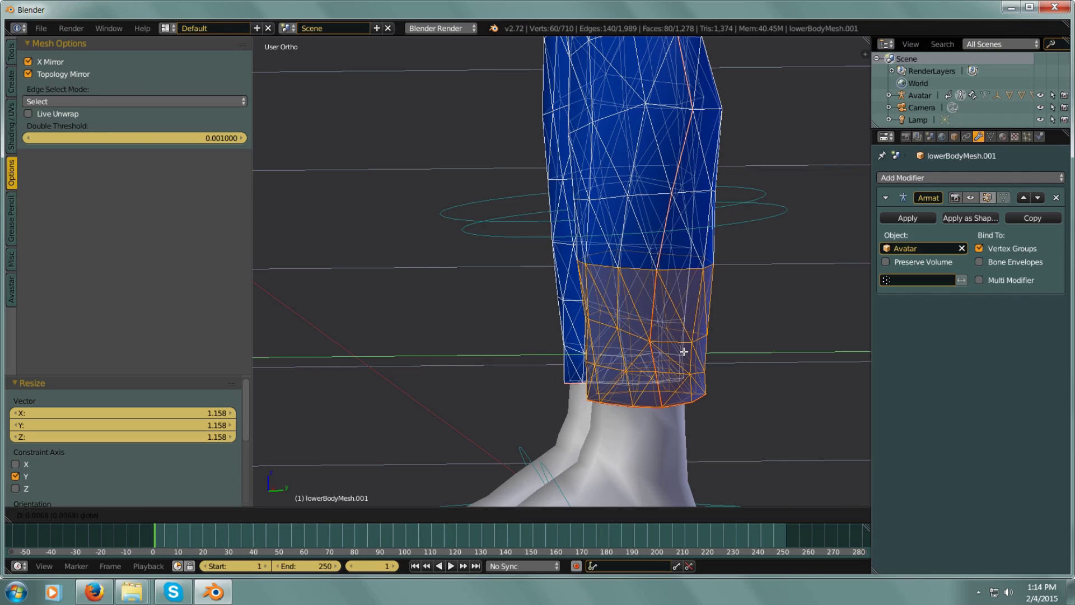
left_click(680, 352)
Shrink the selection by one more ring toward the ankle and scale it along X by about 1.09
mouse_move(681, 352)
middle_mouse_down()
mouse_move(665, 384)
mouse_move(749, 385)
mouse_move(703, 385)
mouse_move(735, 380)
mouse_move(677, 355)
middle_mouse_up()
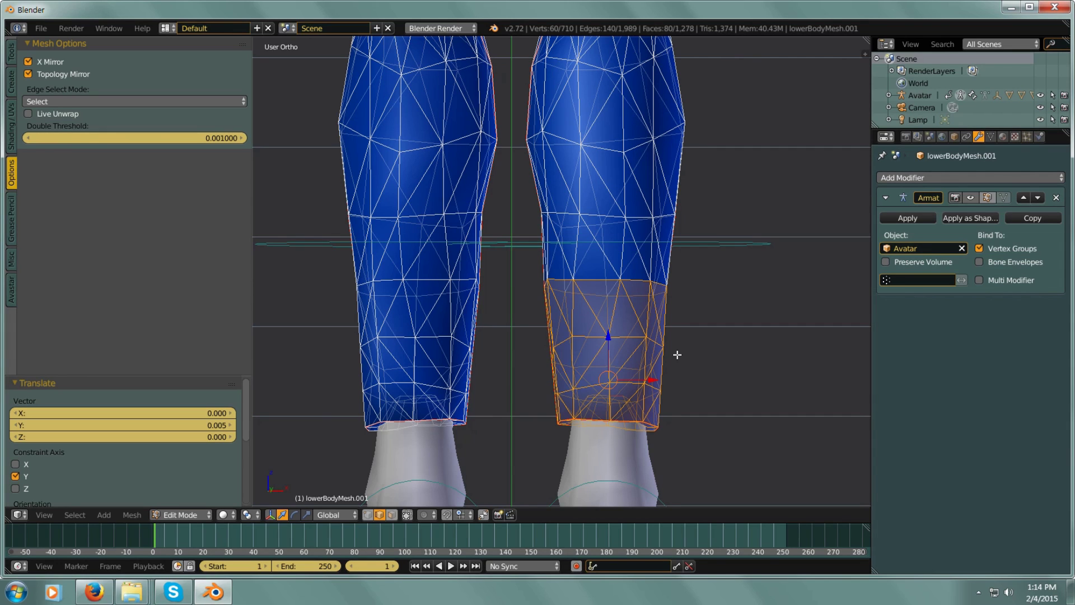
key("ctrl+KP_Subtract")
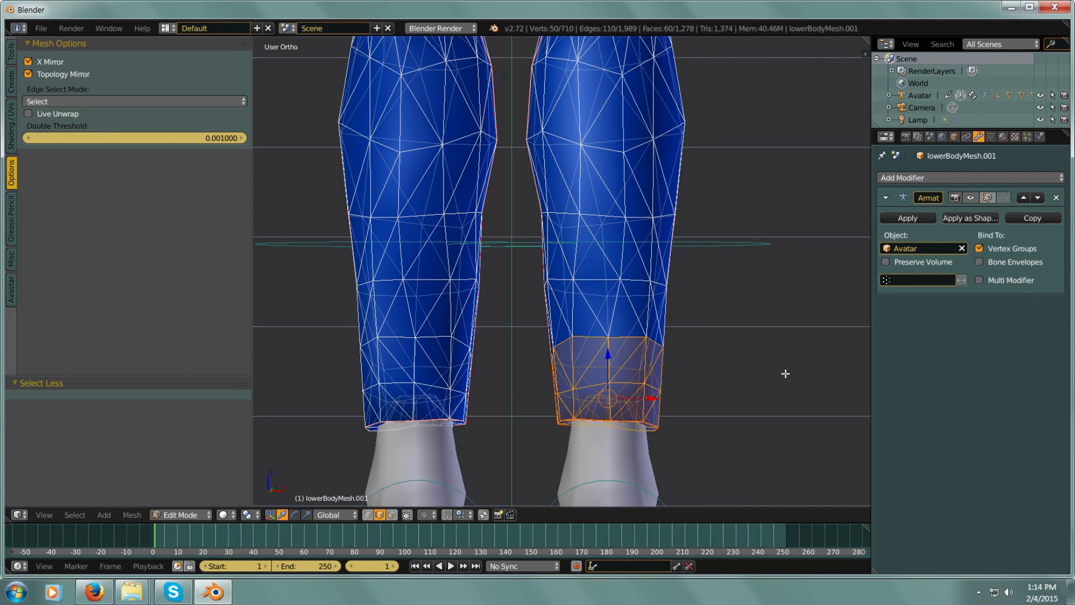
key("s")
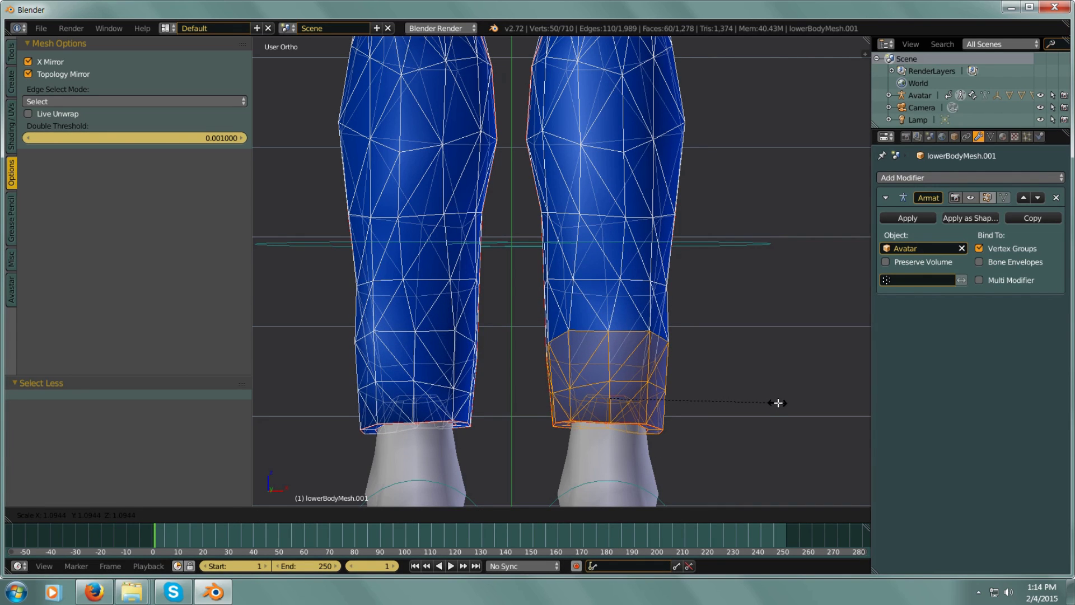
key("x")
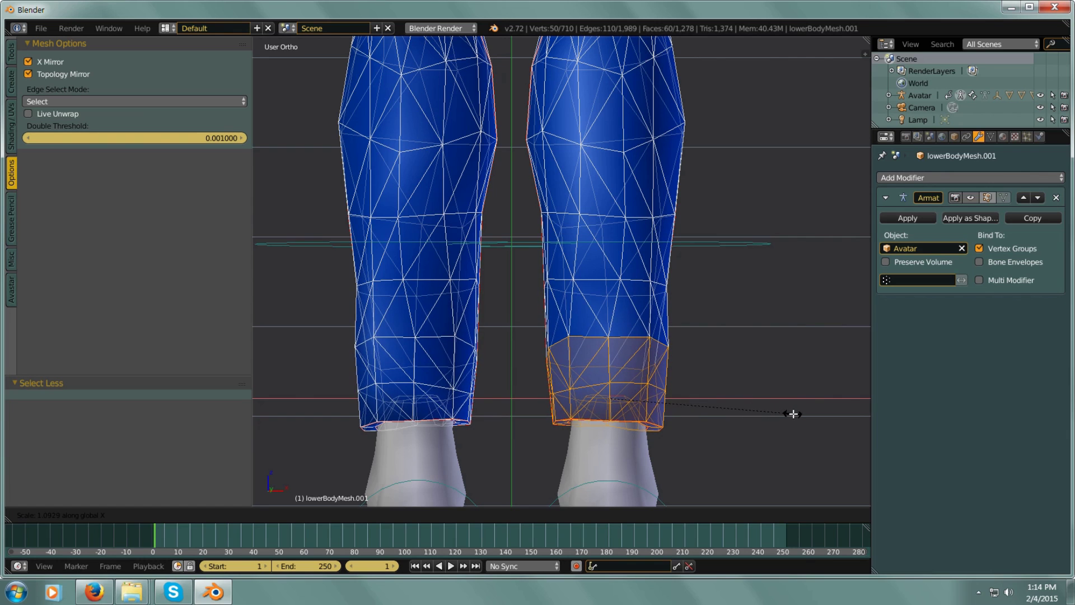
left_click(792, 413)
Reduce the selection to the left pant leg's bottom band with its inner rim and scale it along X by about 1.124
middle_click_drag(792, 415, 741, 411)
key("ctrl+KP_Subtract")
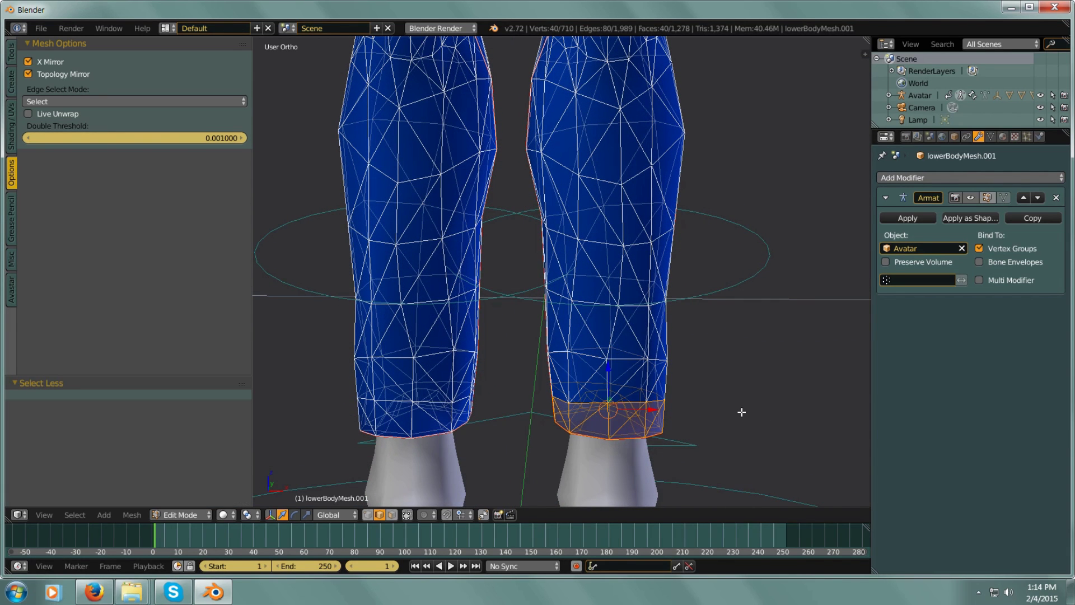
middle_click_drag(749, 330, 728, 381)
key("s")
key("x")
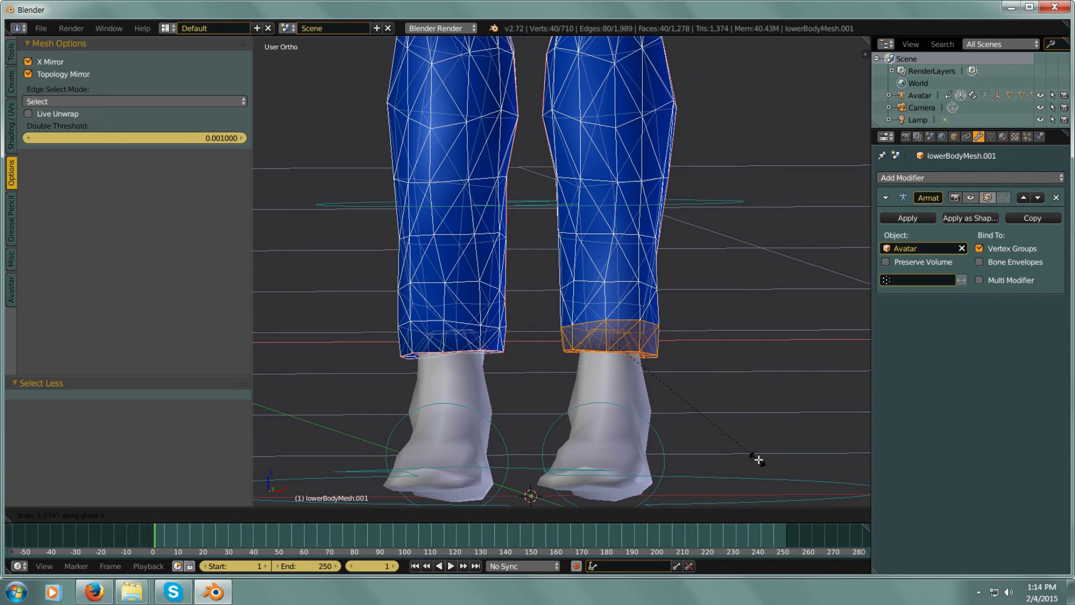
left_click(768, 460)
Reduce the selection to the rim at the left pant leg's opening and flare it along X by about 1.131
key("KP_1")
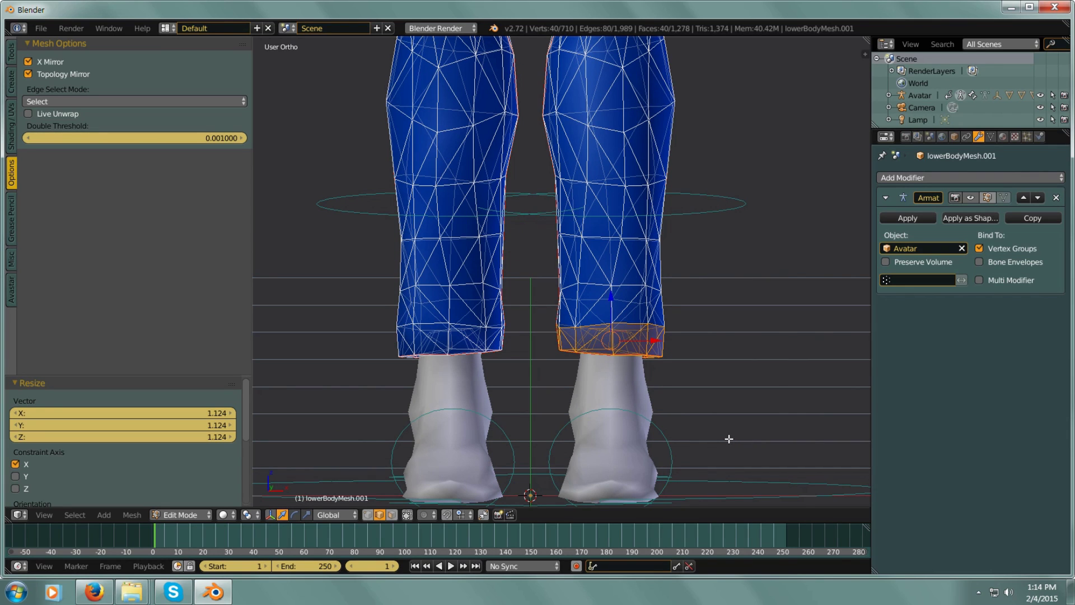
key("ctrl+KP_Subtract")
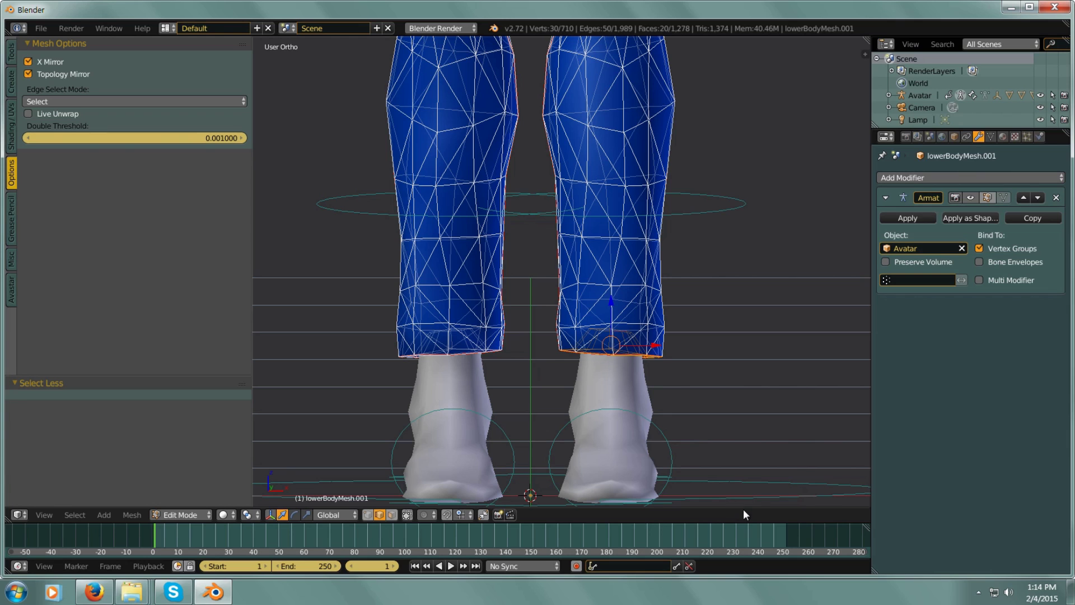
key("s")
key("x")
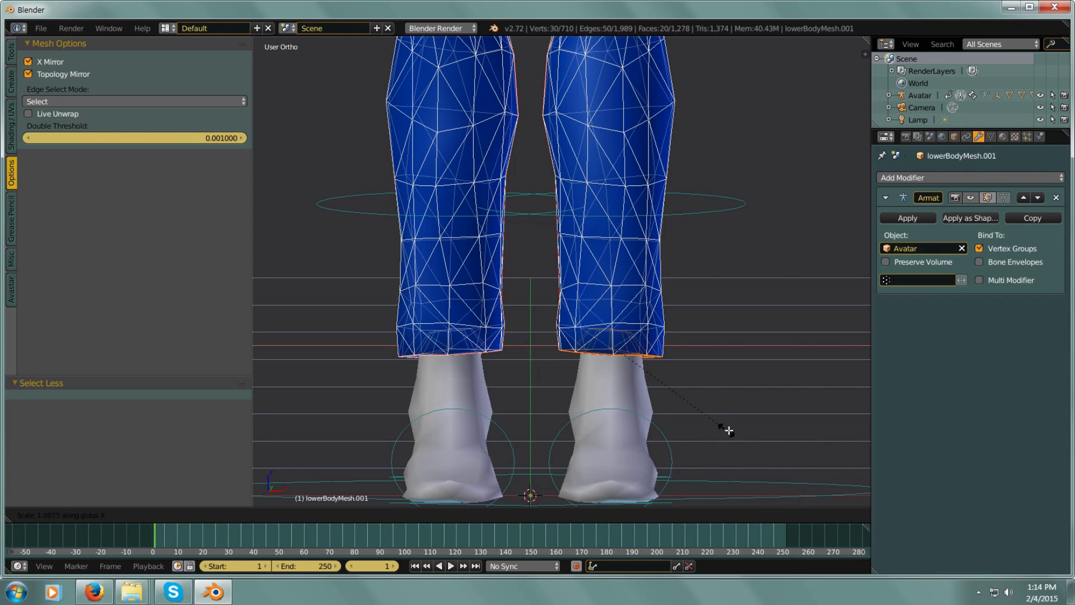
left_click(739, 439)
Box-select the faces around the left knee of the pants and widen them along X by about 1.068
scroll(733, 400, "up", 3)
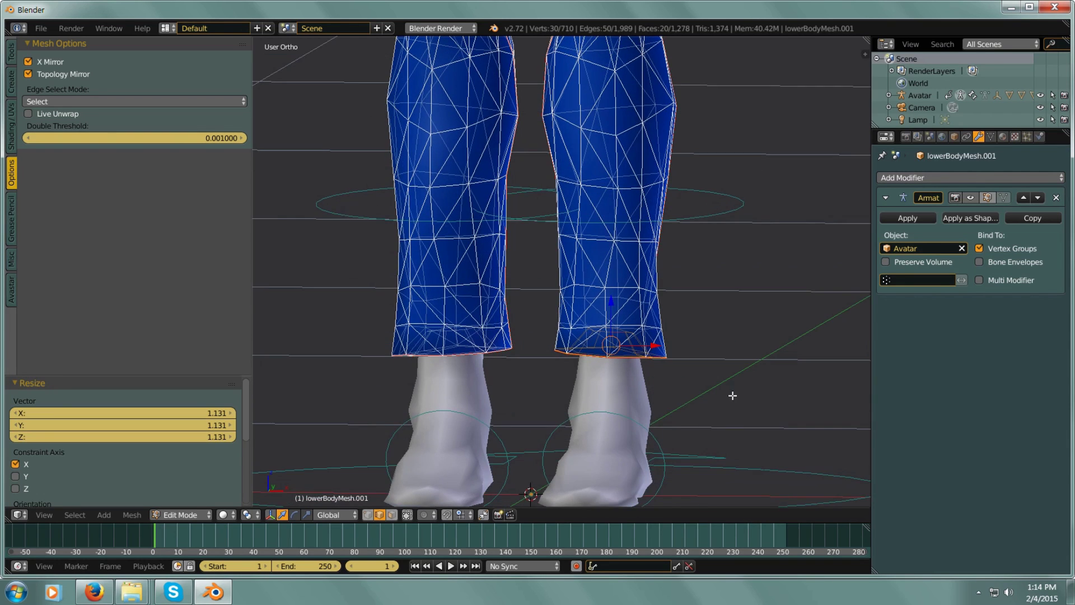
mouse_move(741, 396)
middle_mouse_down()
mouse_move(787, 396)
mouse_move(752, 398)
middle_mouse_up()
scroll(753, 398, "up", 6, "shift")
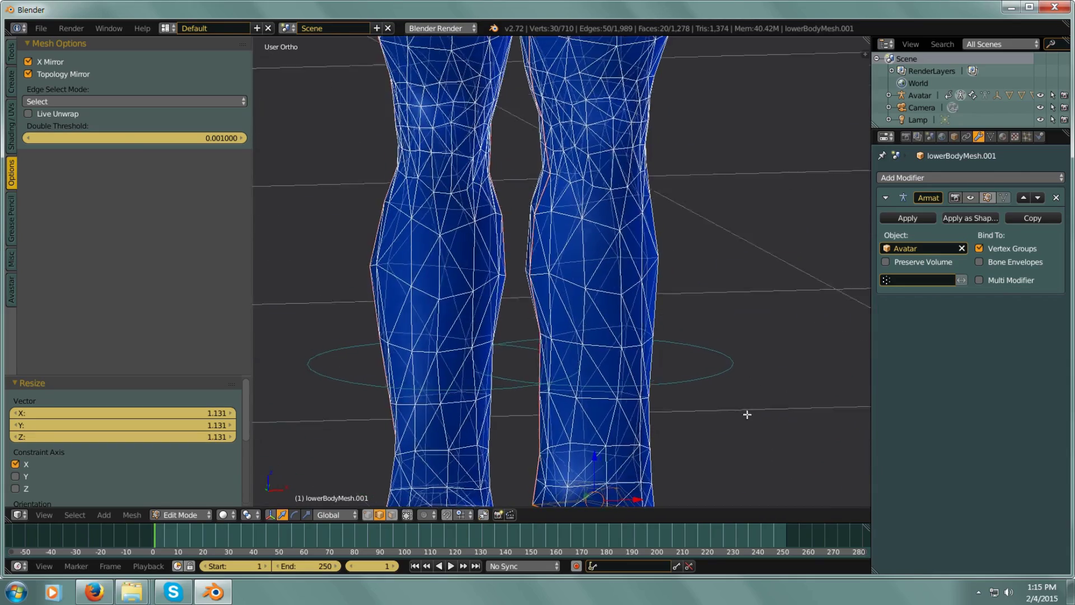
scroll(725, 365, "up", 4)
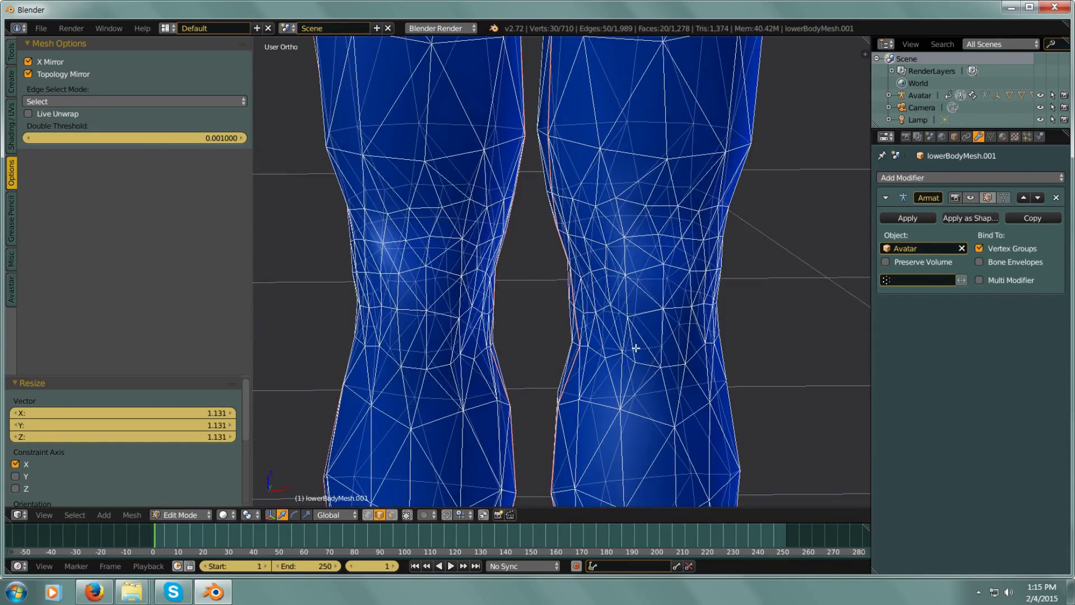
right_click(602, 239)
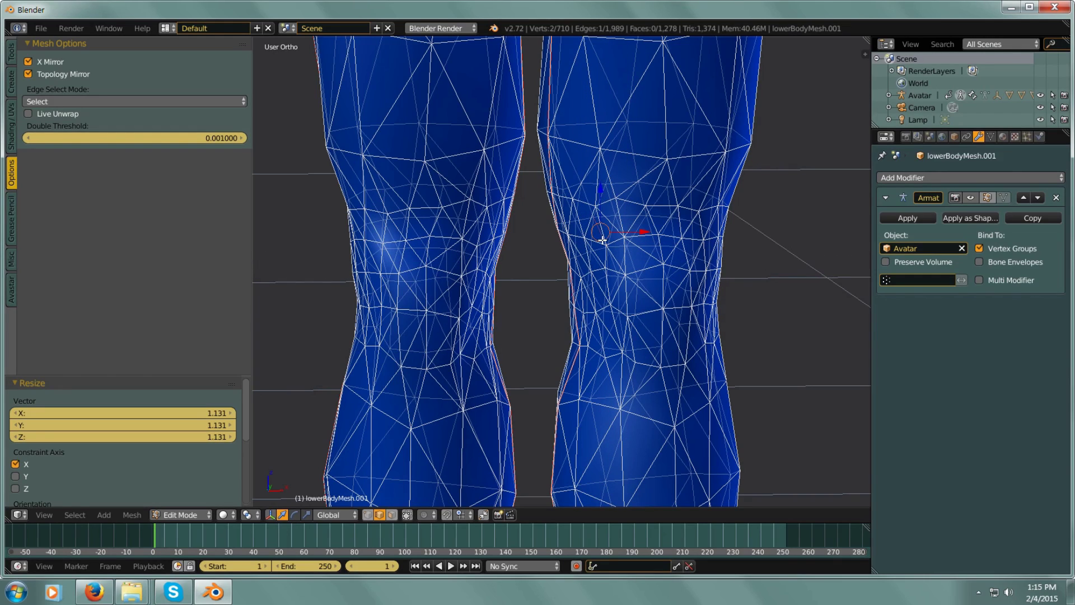
middle_click_drag(642, 298, 632, 283)
key("b")
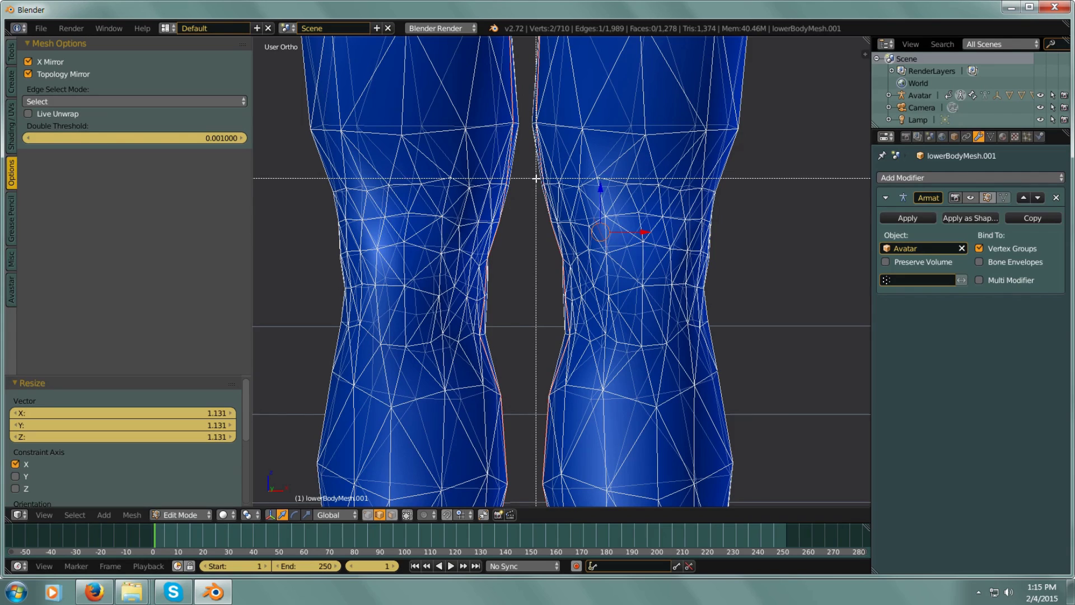
left_click_drag(533, 172, 813, 355)
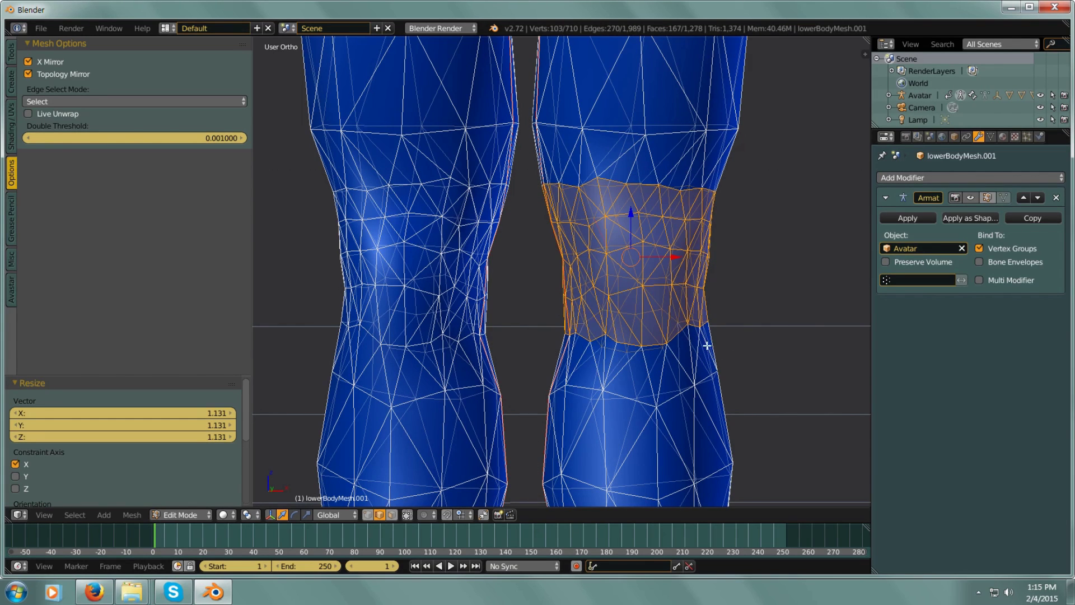
key("s")
key("x")
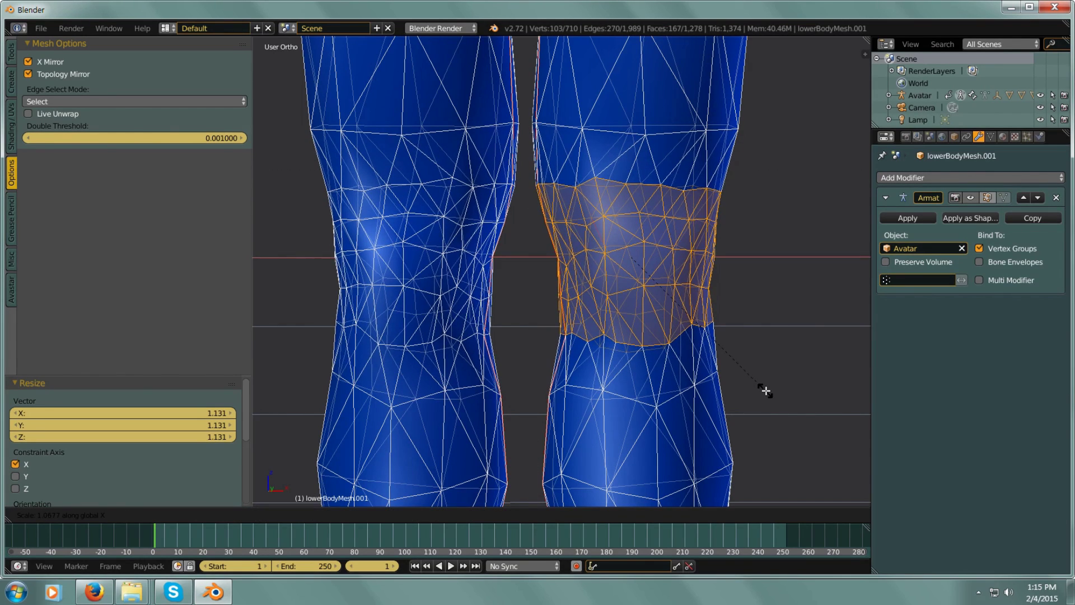
left_click(766, 391)
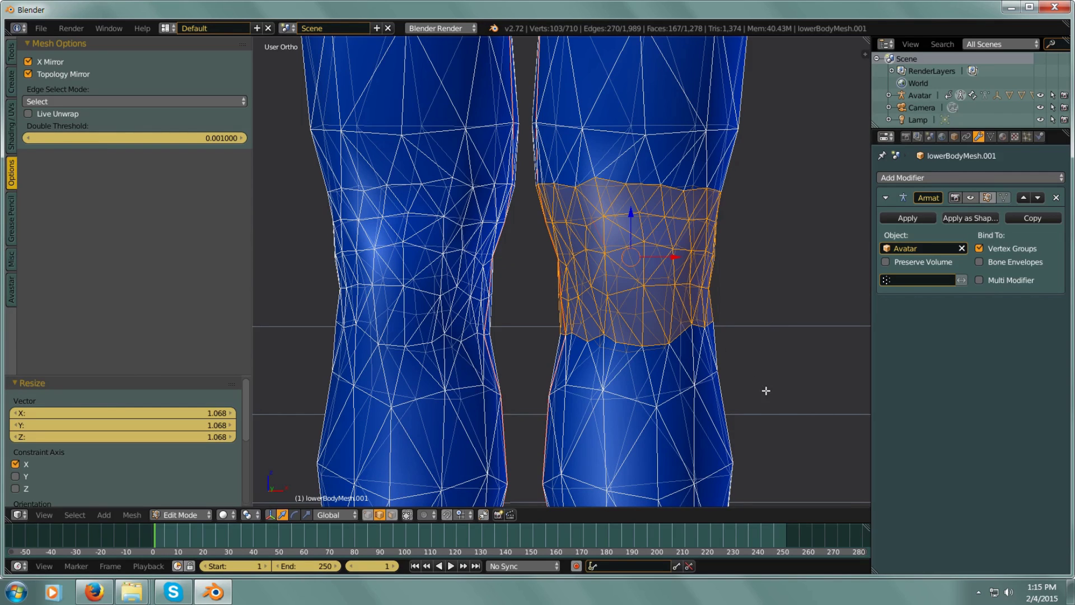
Reselect only the lower rows of faces around the left knee and widen them along X by about 1.049
right_click(594, 238)
key("b")
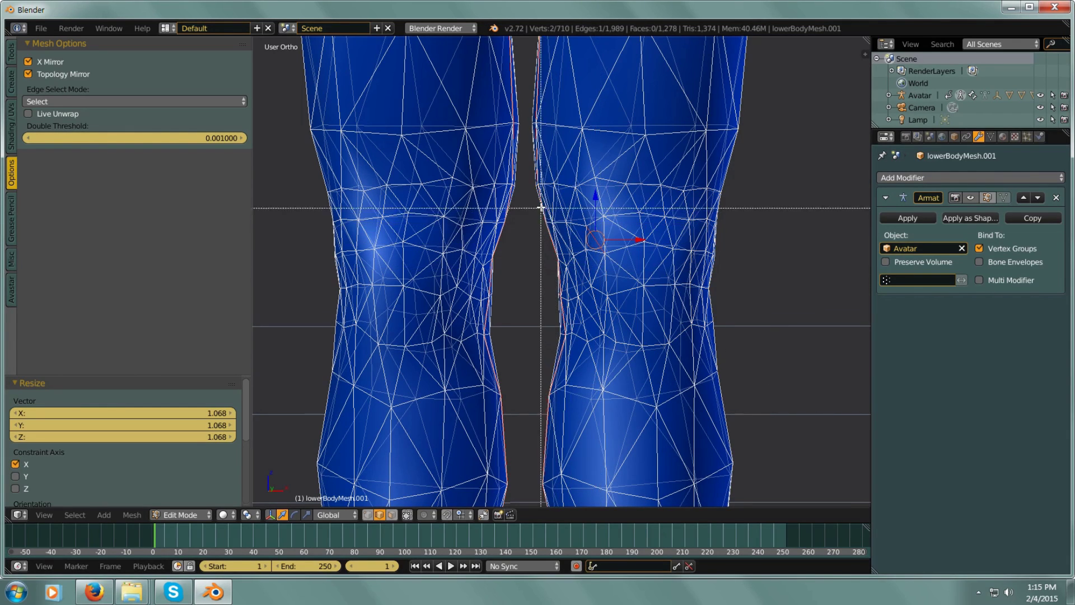
left_click_drag(538, 205, 740, 356)
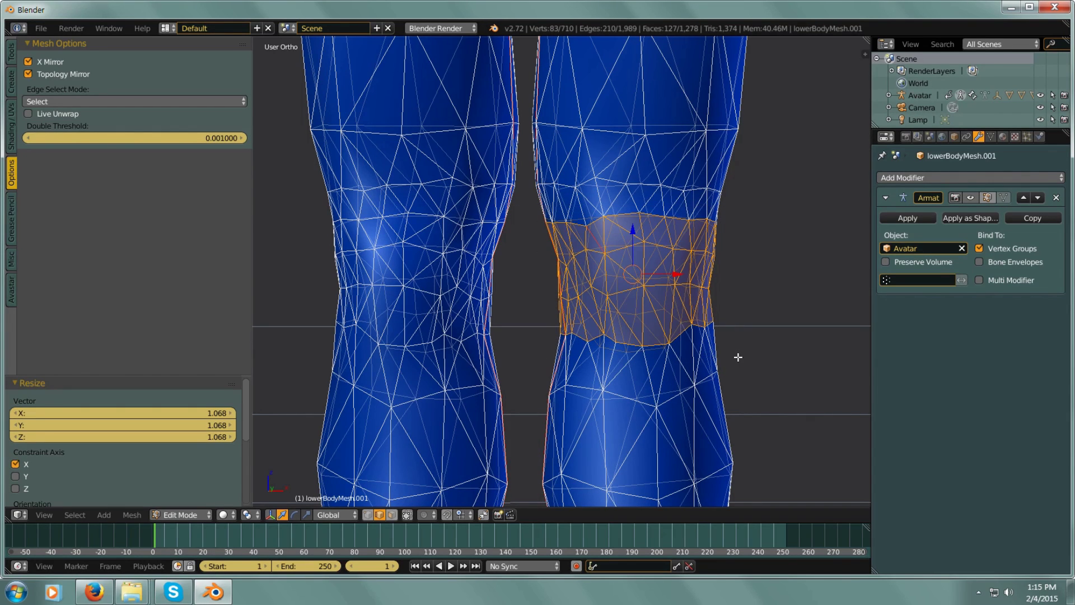
key("s")
key("x")
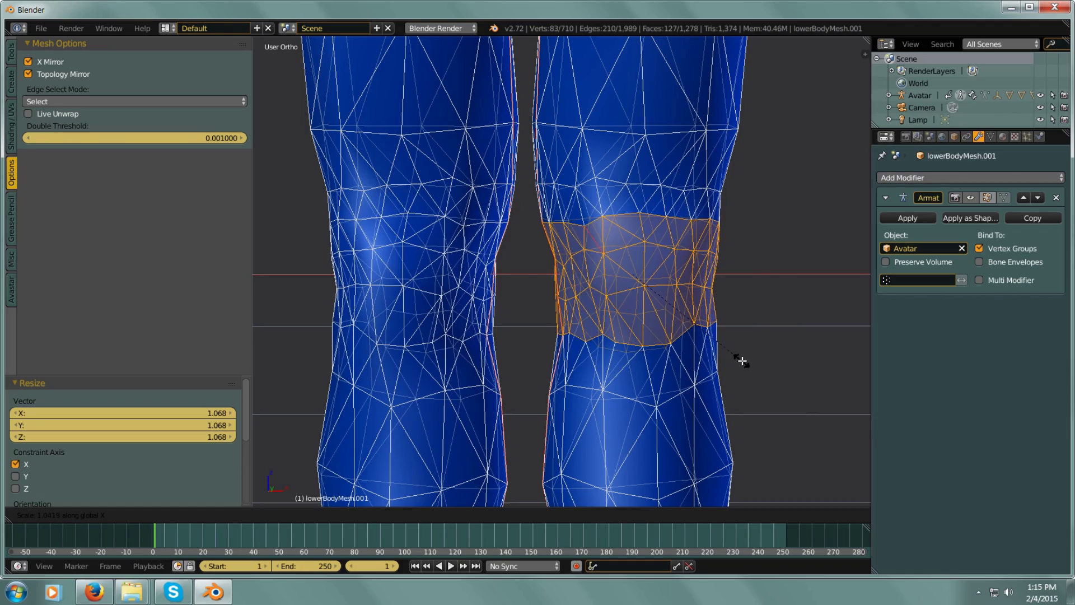
left_click(743, 360)
scroll(667, 319, "down", 3)
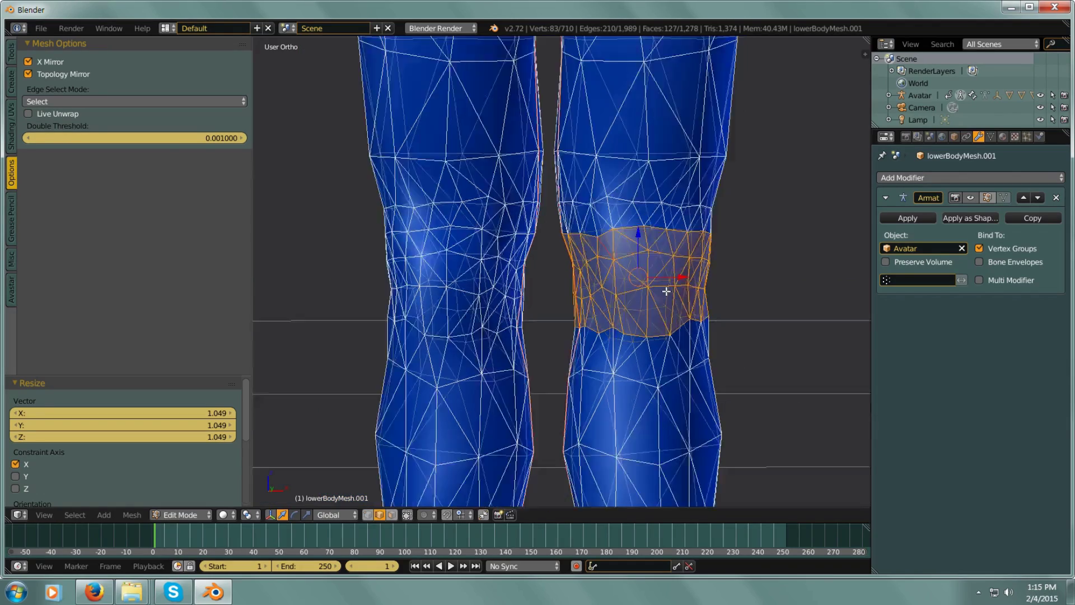
Inspect the widened knee from the side and front, then return to Object Mode and check the overall fit of the pants
middle_click_drag(703, 338, 550, 350)
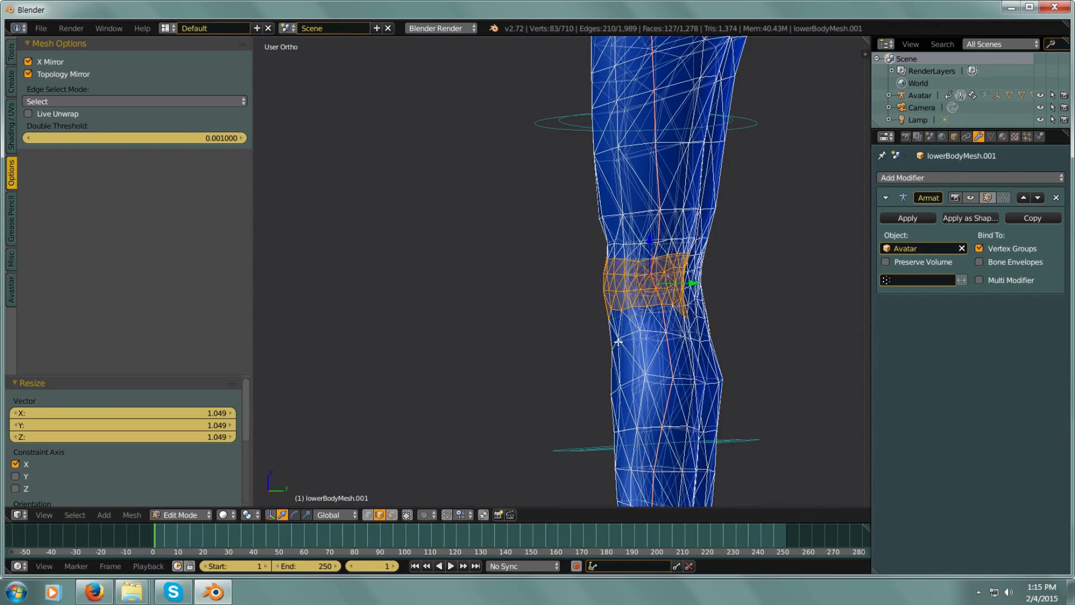
middle_click_drag(637, 291, 714, 327)
left_click(190, 515)
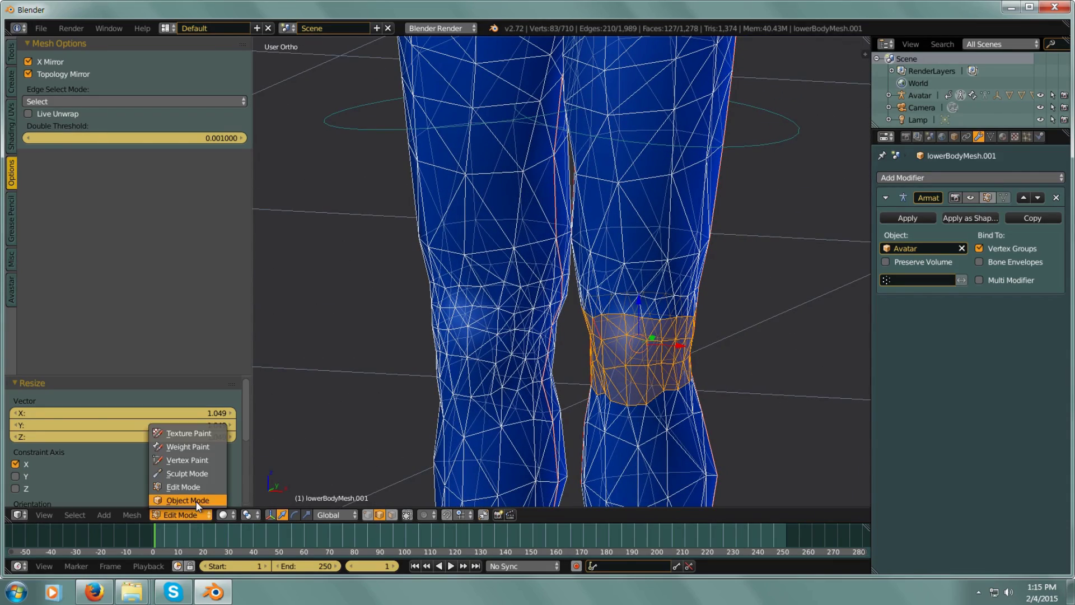
left_click(191, 499)
scroll(593, 398, "down", 5)
middle_click_drag(609, 321, 665, 322)
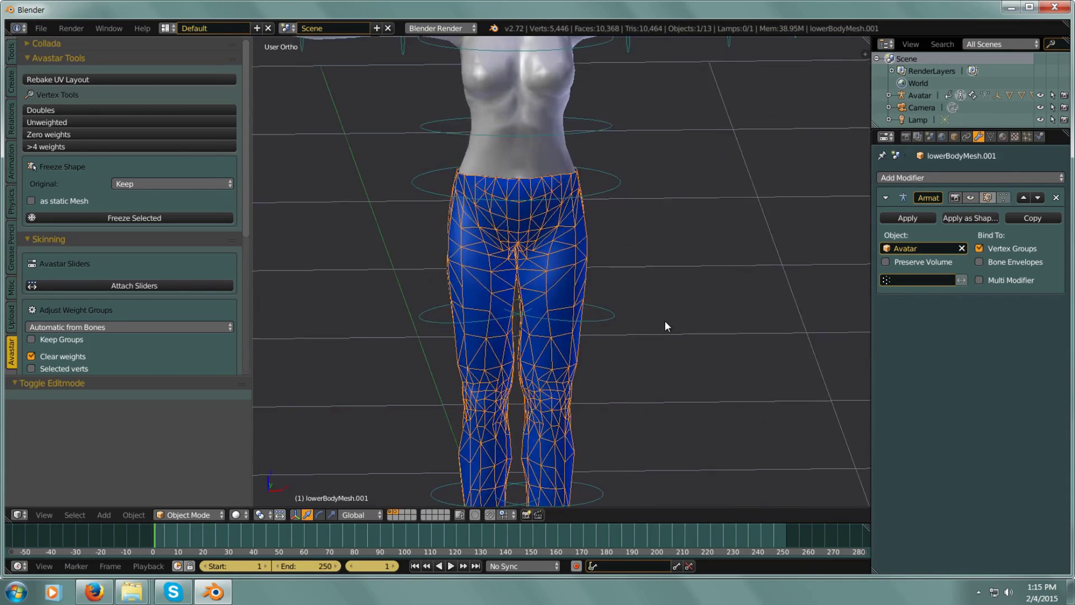
middle_click_drag(554, 227, 507, 224)
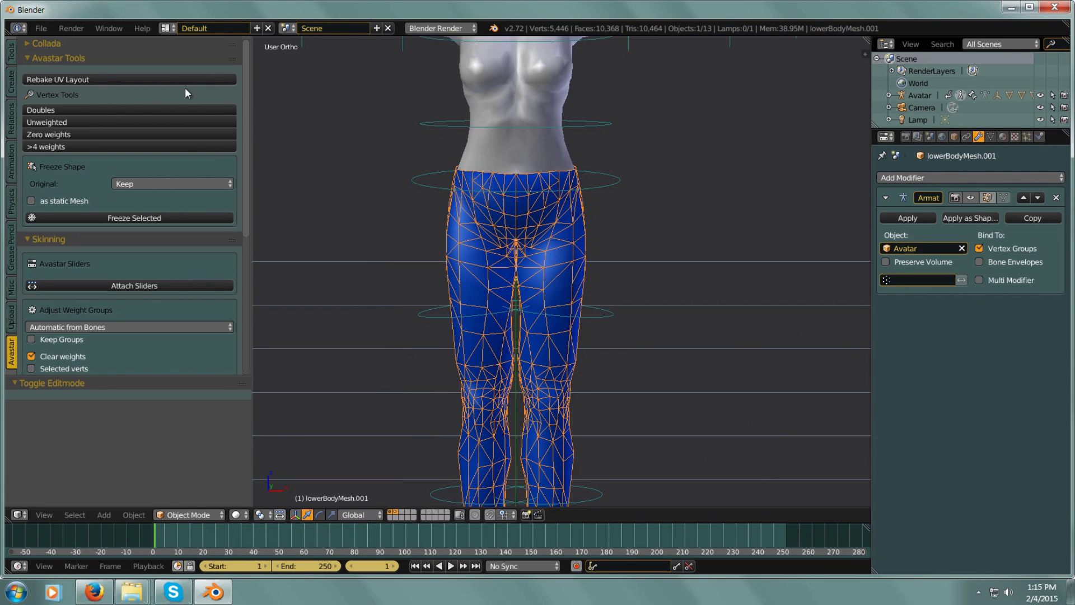
Switch to the UV EditingMed screen layout and select the entire pants mesh in Edit Mode to display its full UV layout
left_click(167, 28)
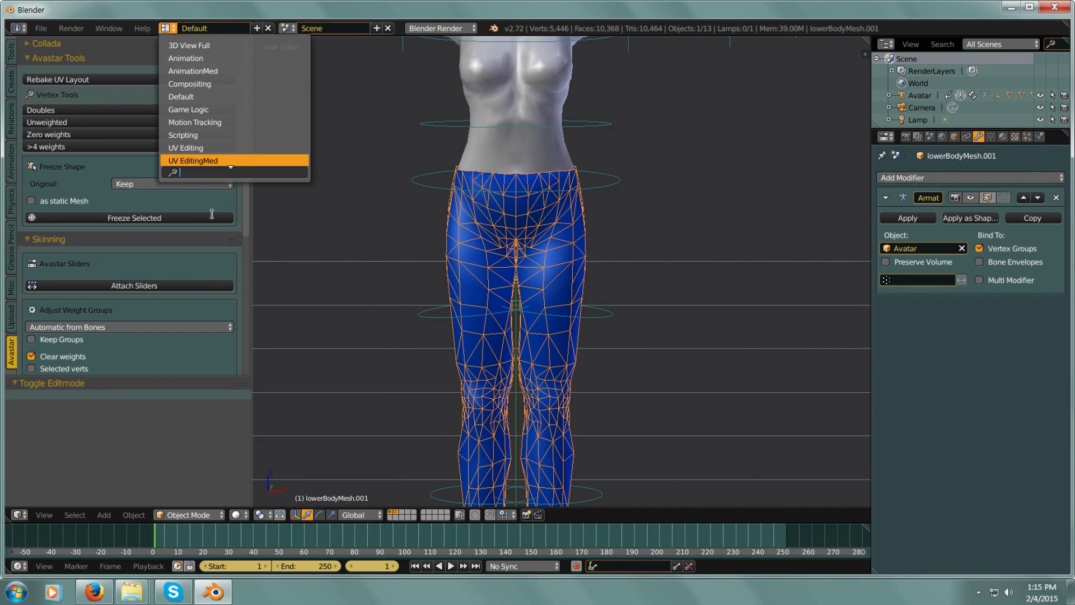
left_click(202, 160)
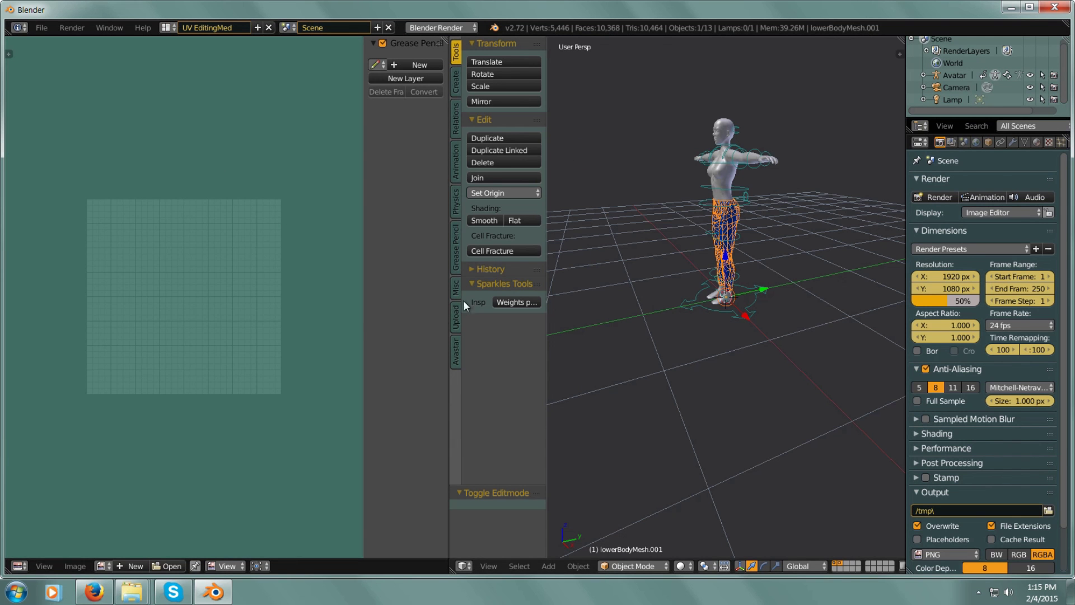
left_click(626, 566)
left_click(637, 537)
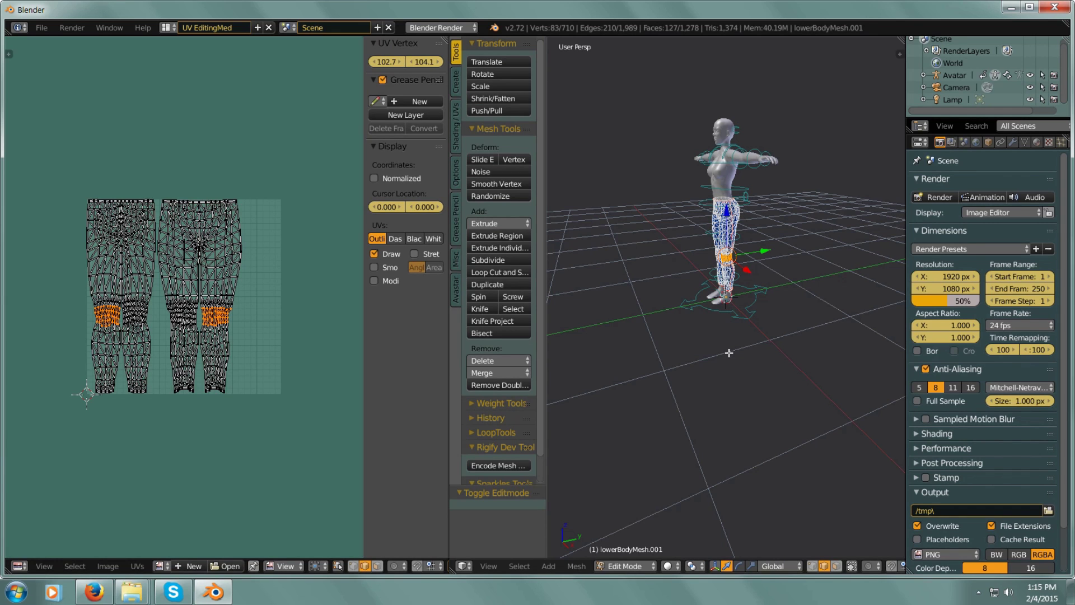
key("a")
key("a")
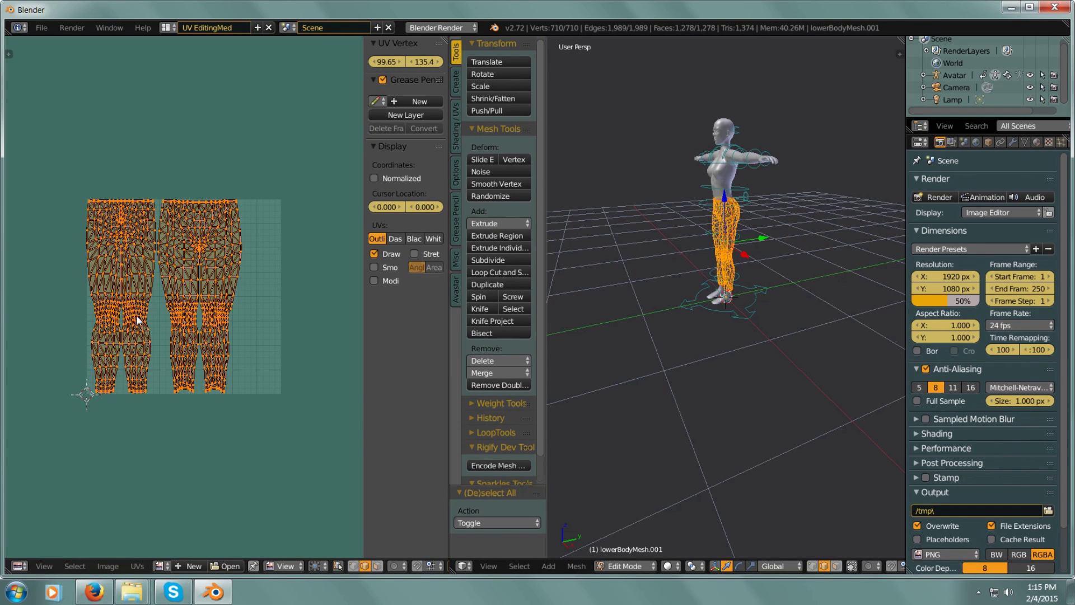